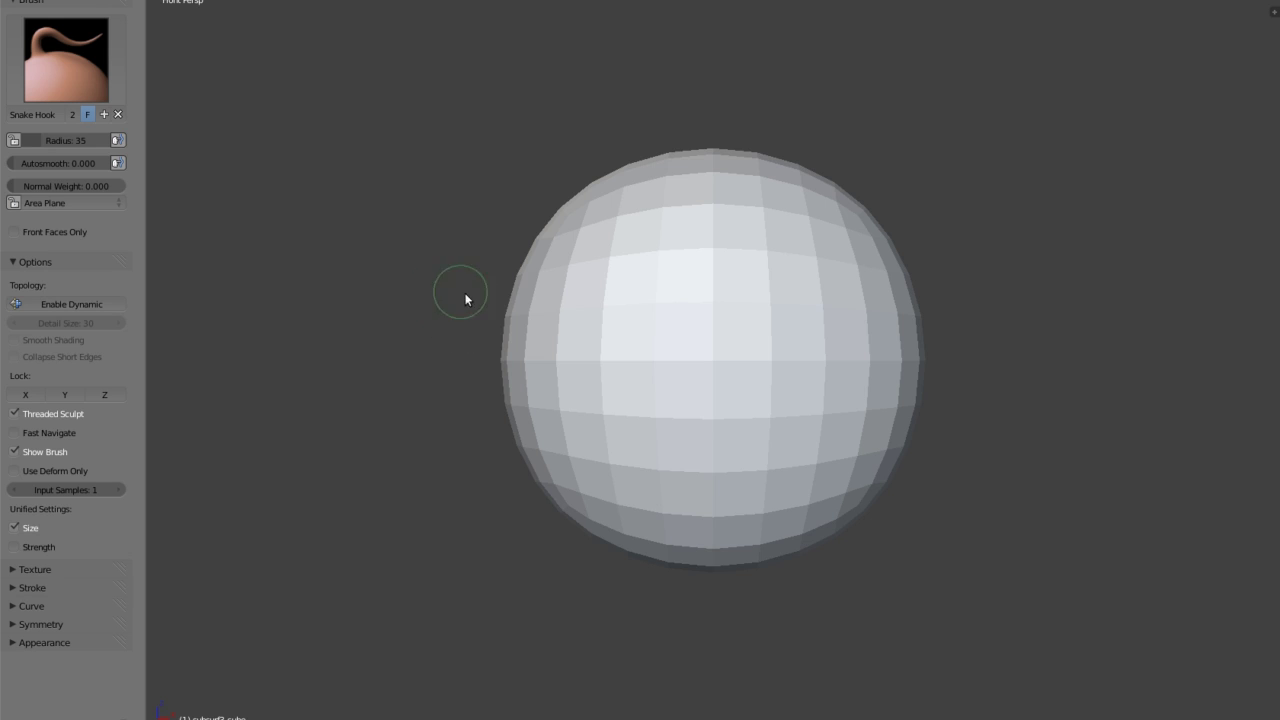
# Enable dynamic topology at detail size 30 and enlarge the Snake Hook brush radius to 117.
pyautogui.click(77, 302)
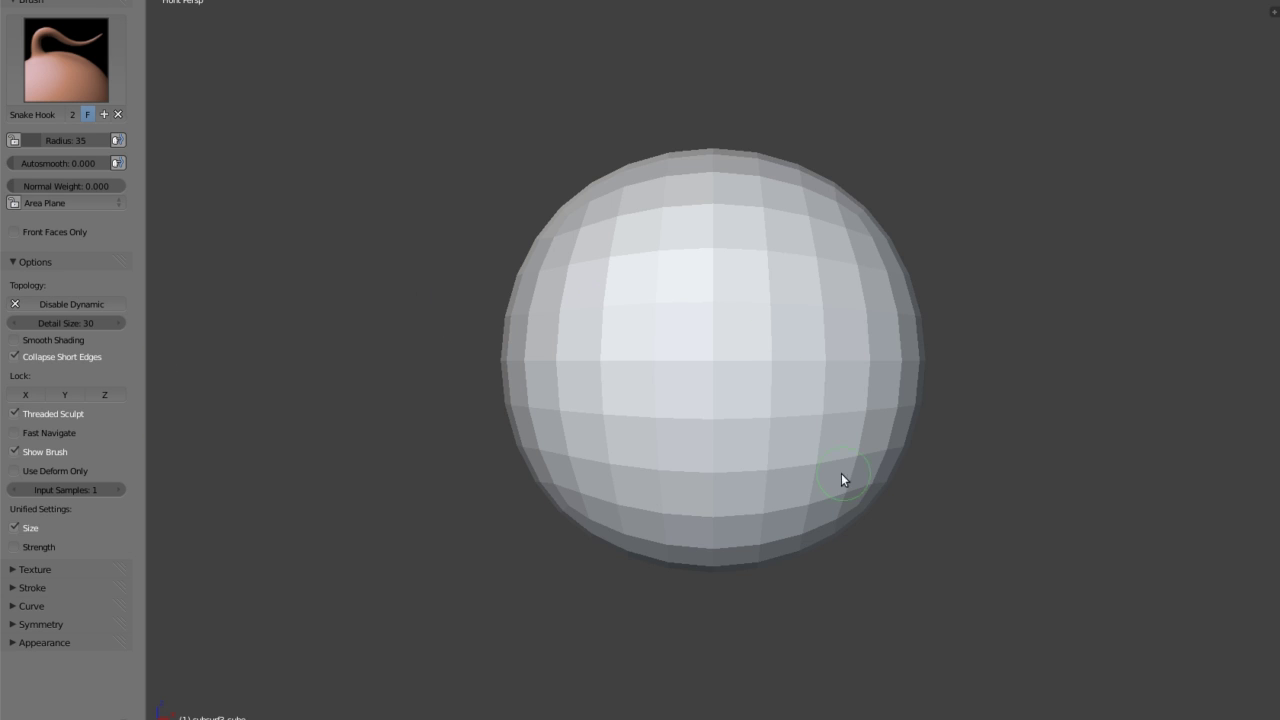
pyautogui.scroll(-4, 790, 410)
pyautogui.press('f')
pyautogui.click(771, 493)
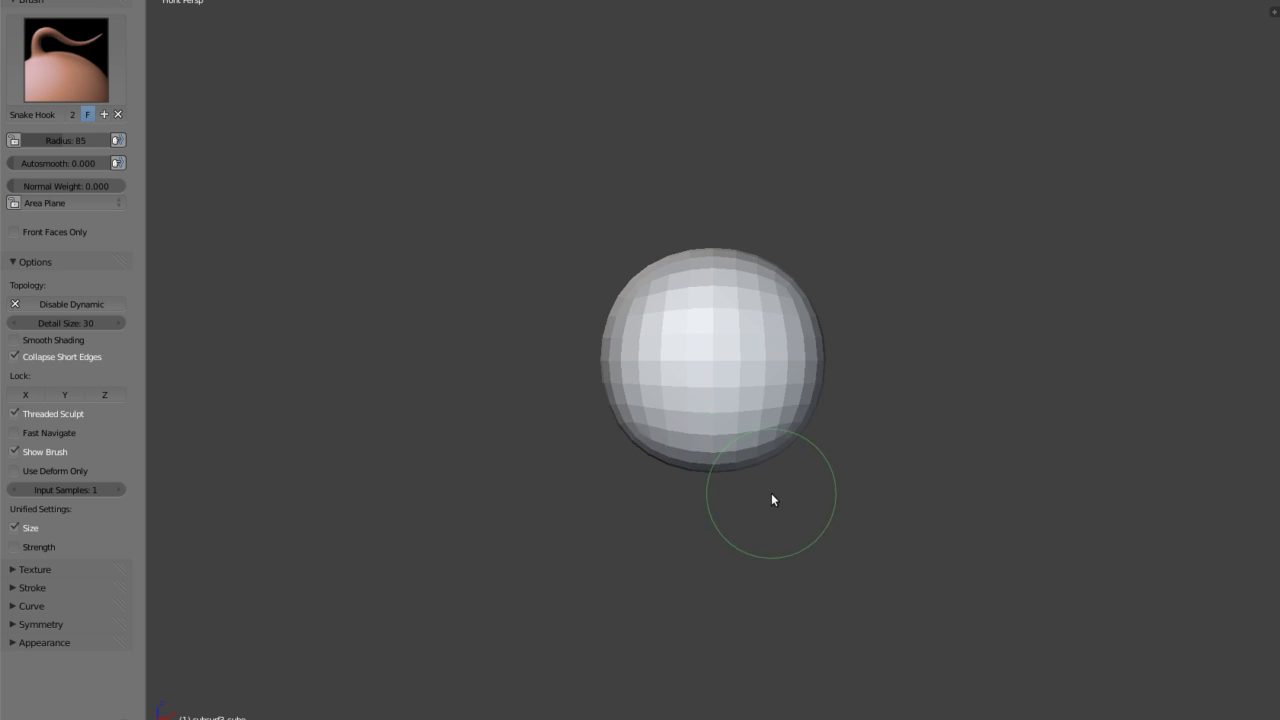
pyautogui.scroll(-1, 760, 470)
pyautogui.press('f')
pyautogui.click(781, 504)
pyautogui.scroll(-1, 772, 465)
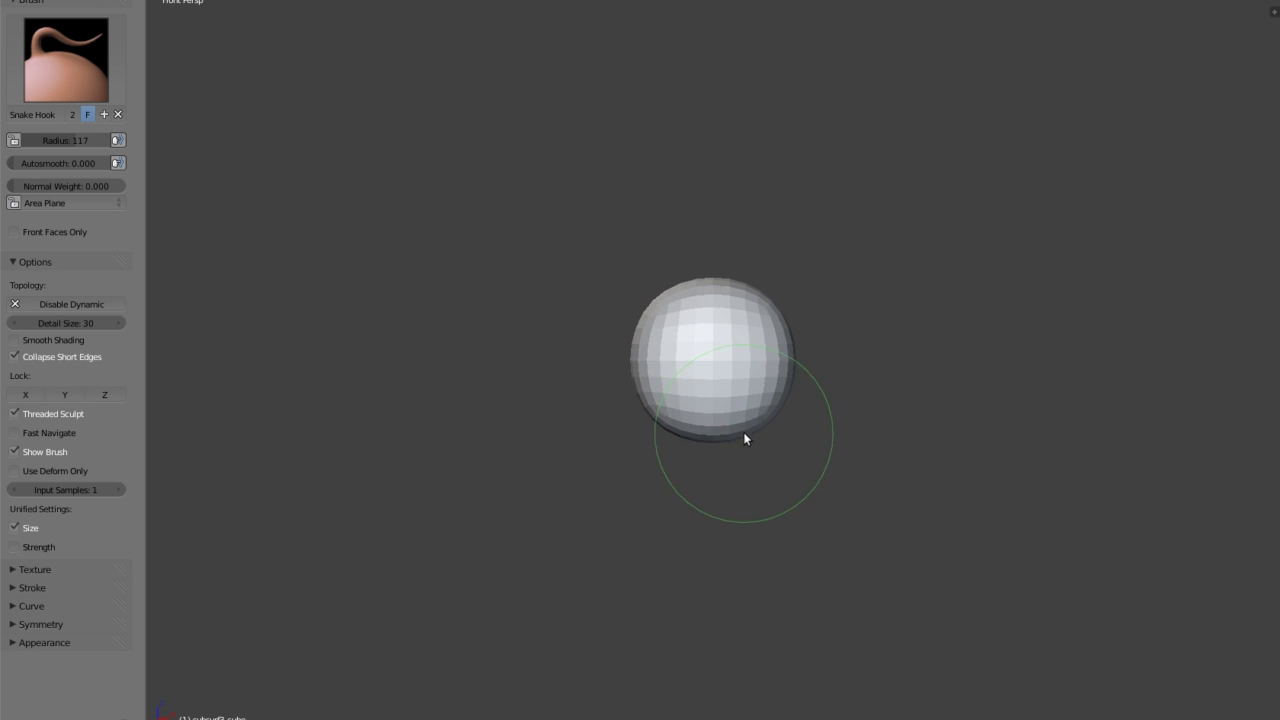
# Pull the sphere's bottom down, then reshape the chin notch and head sides in front and side views.
pyautogui.moveTo(748, 430); pyautogui.dragTo(754, 469)
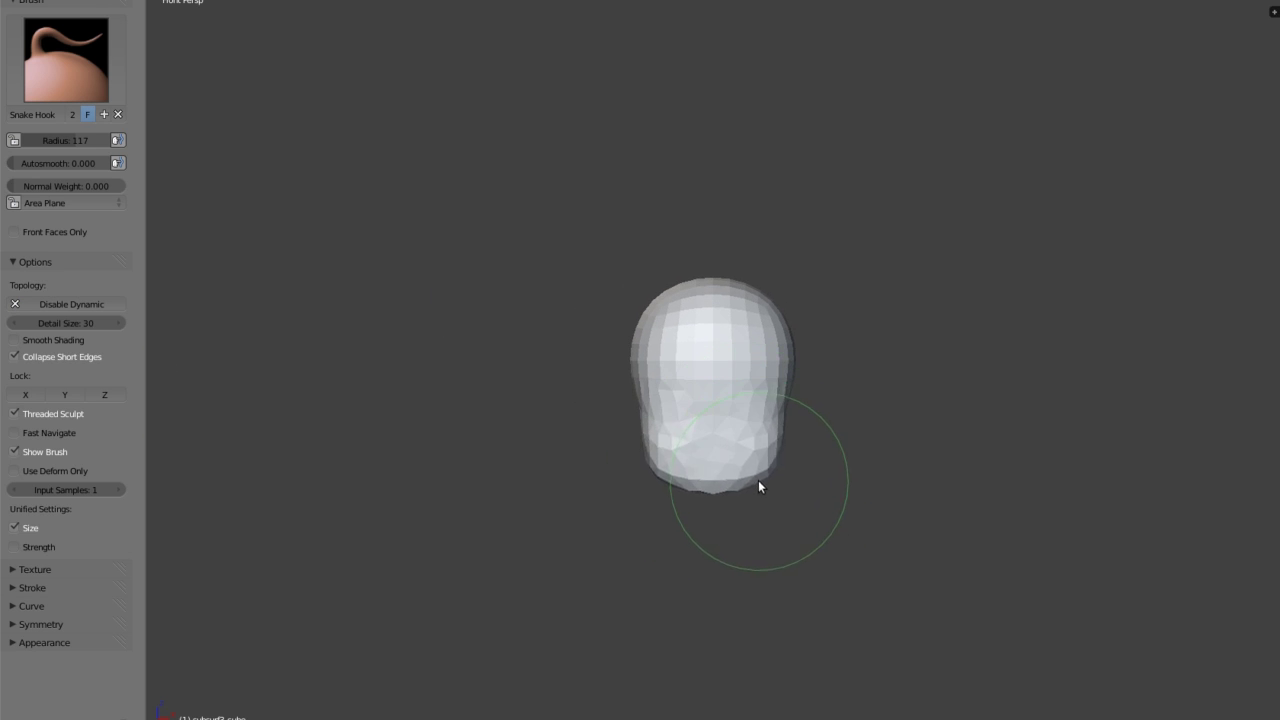
pyautogui.press('KP_3')
pyautogui.moveTo(690, 404); pyautogui.dragTo(641, 394)
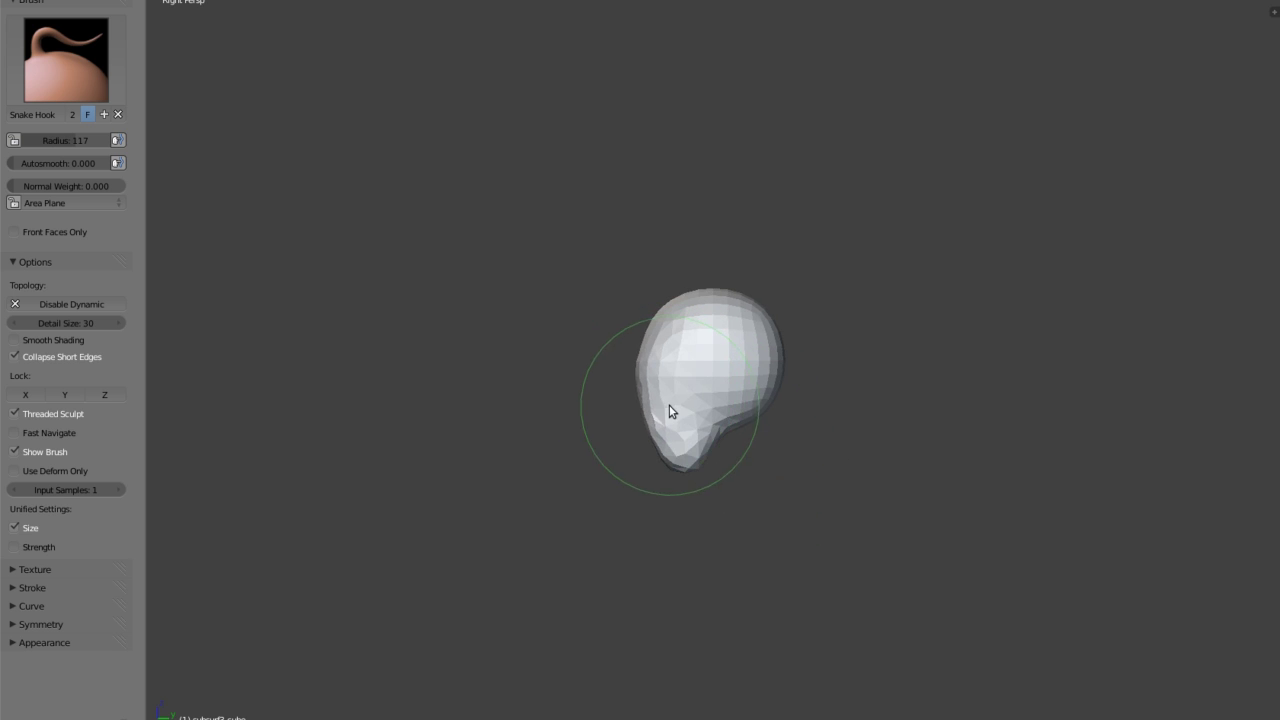
pyautogui.press('KP_1')
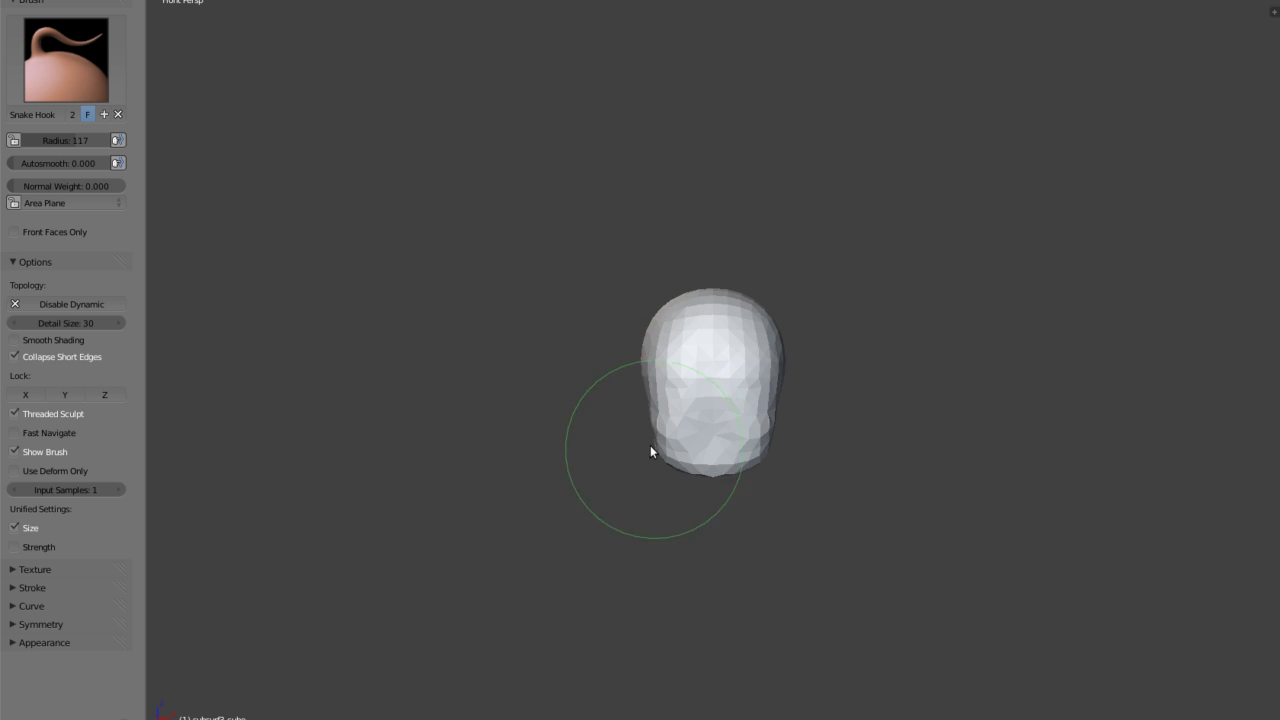
pyautogui.moveTo(653, 417); pyautogui.dragTo(658, 423)
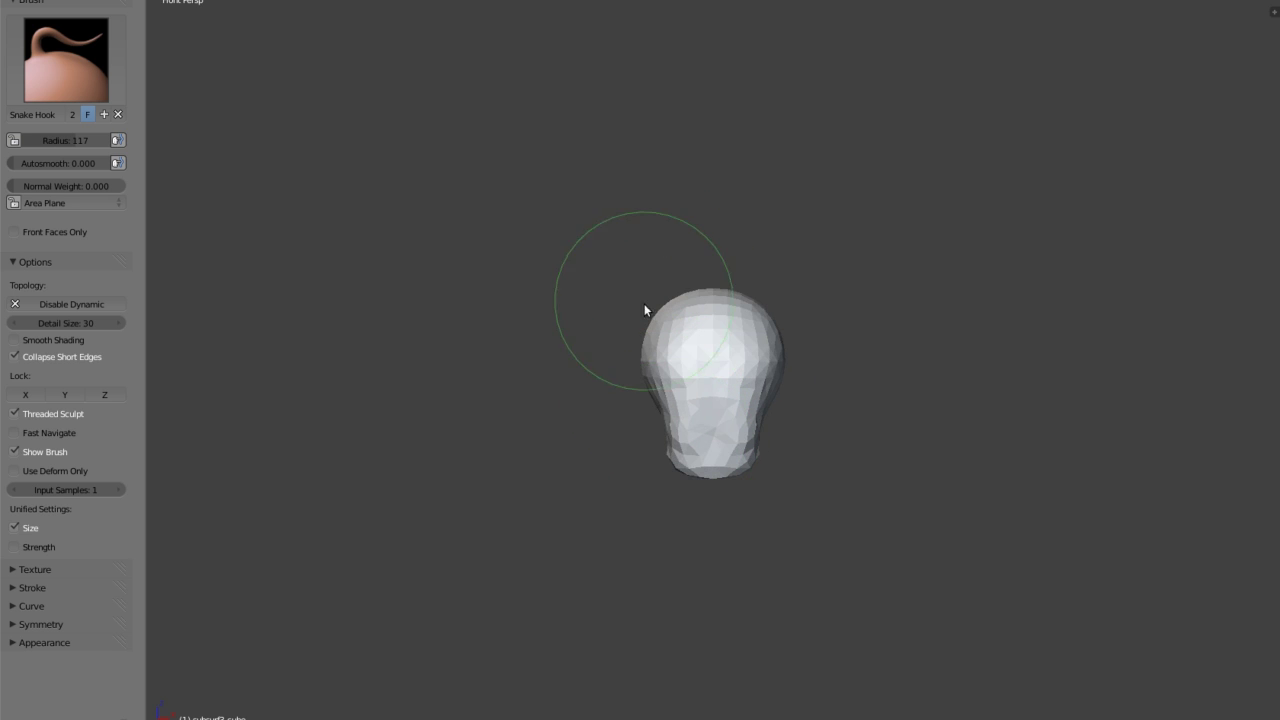
pyautogui.moveTo(652, 318); pyautogui.dragTo(657, 321)
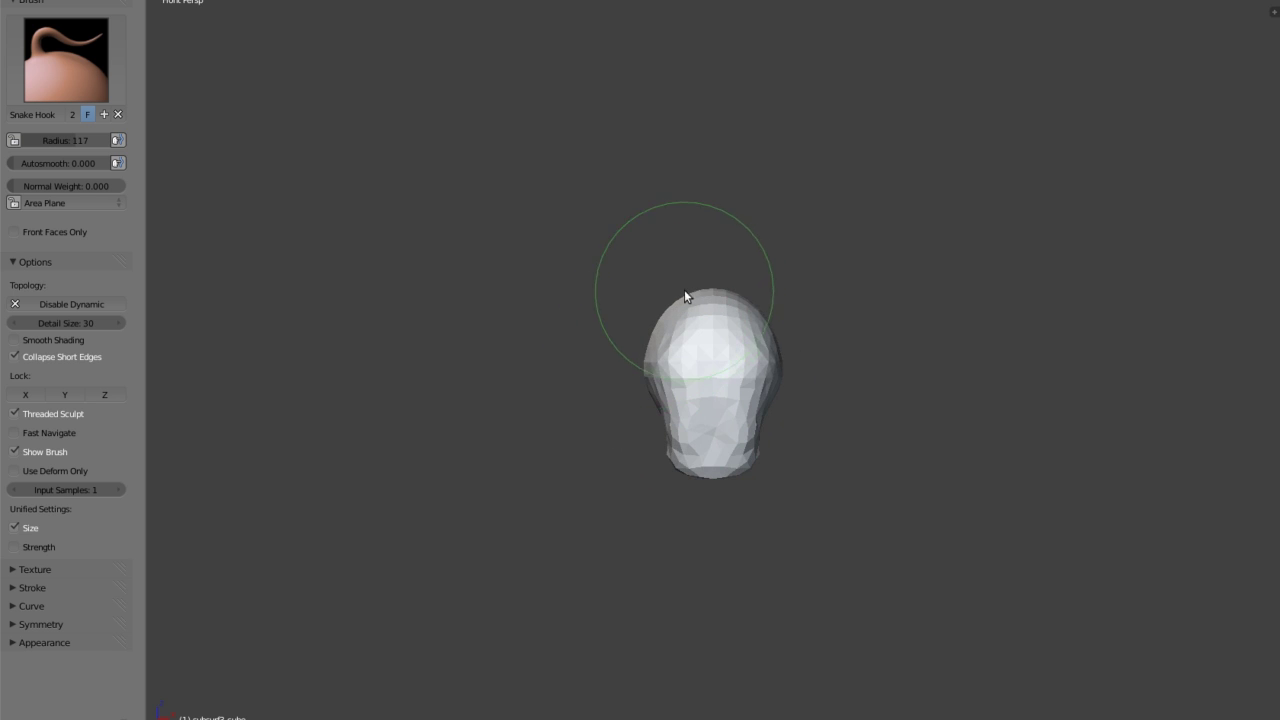
# From the back view, pull the neck into the head and narrow the top; in side view, reshape the lower jaw.
pyautogui.press('ctrl+KP_1')
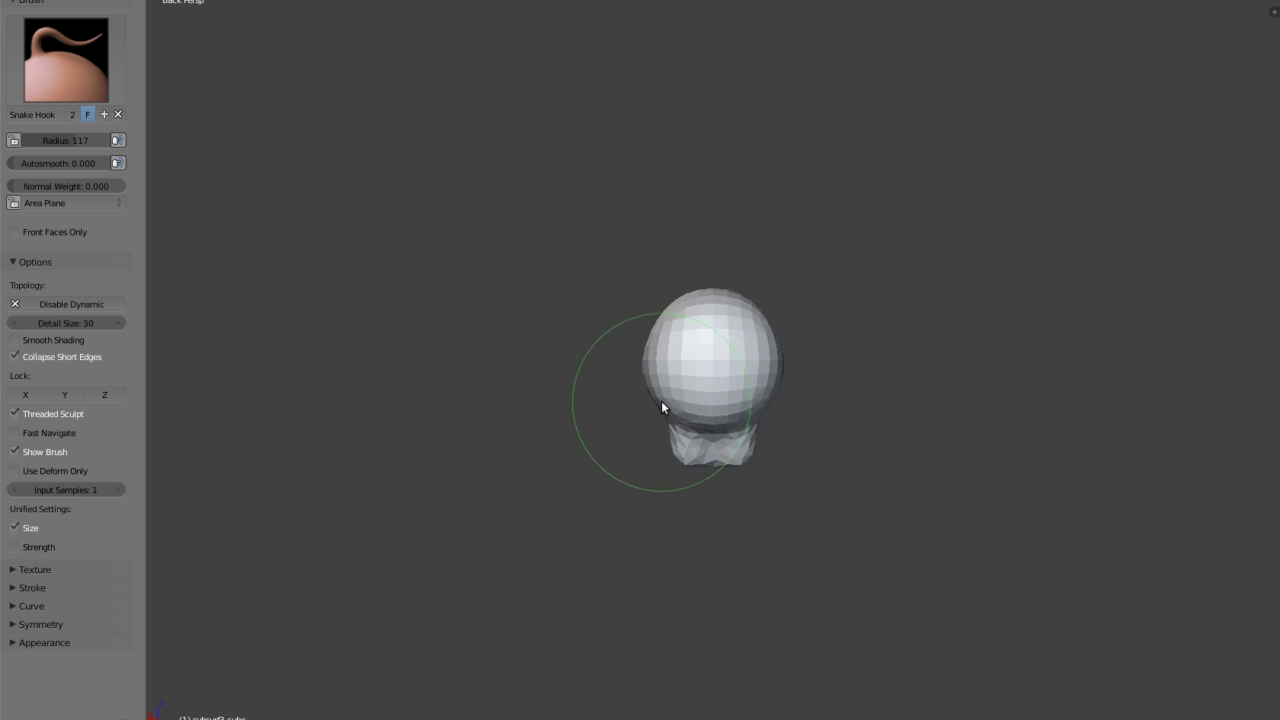
pyautogui.scroll(1, 724, 442)
pyautogui.moveTo(724, 442); pyautogui.dragTo(709, 416)
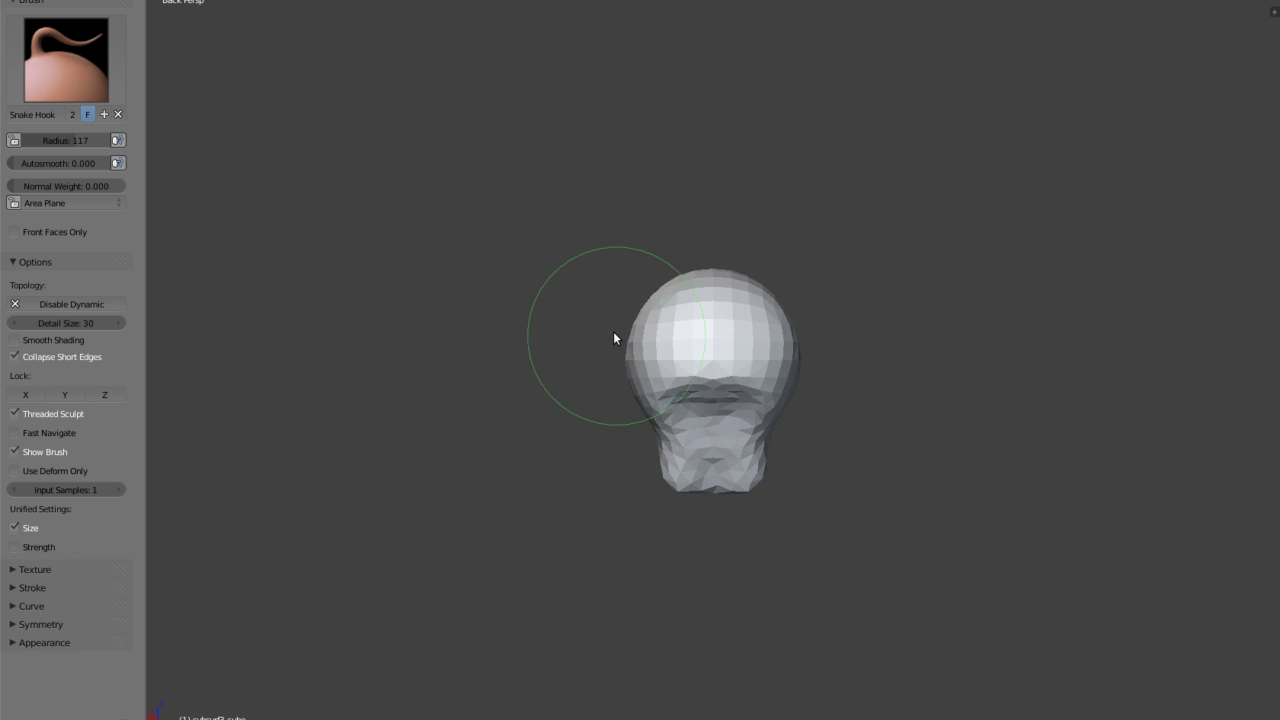
pyautogui.moveTo(620, 338); pyautogui.dragTo(648, 355)
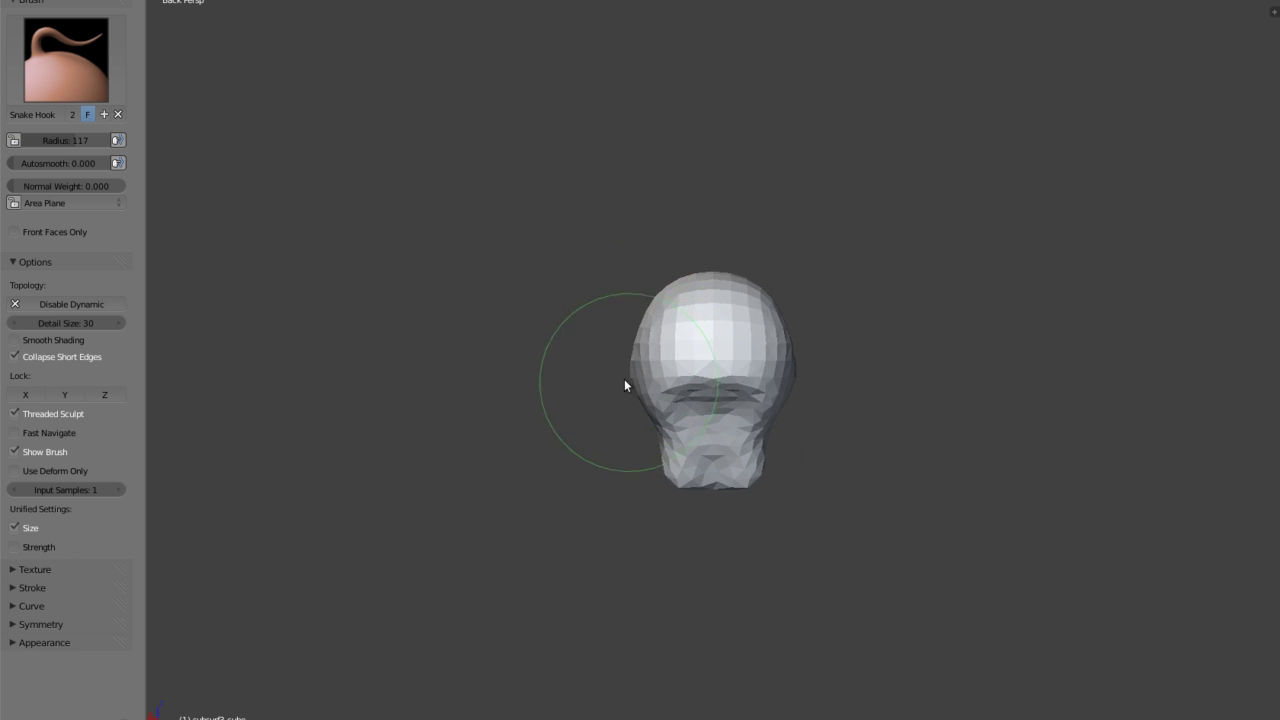
pyautogui.scroll(-1, 630, 375)
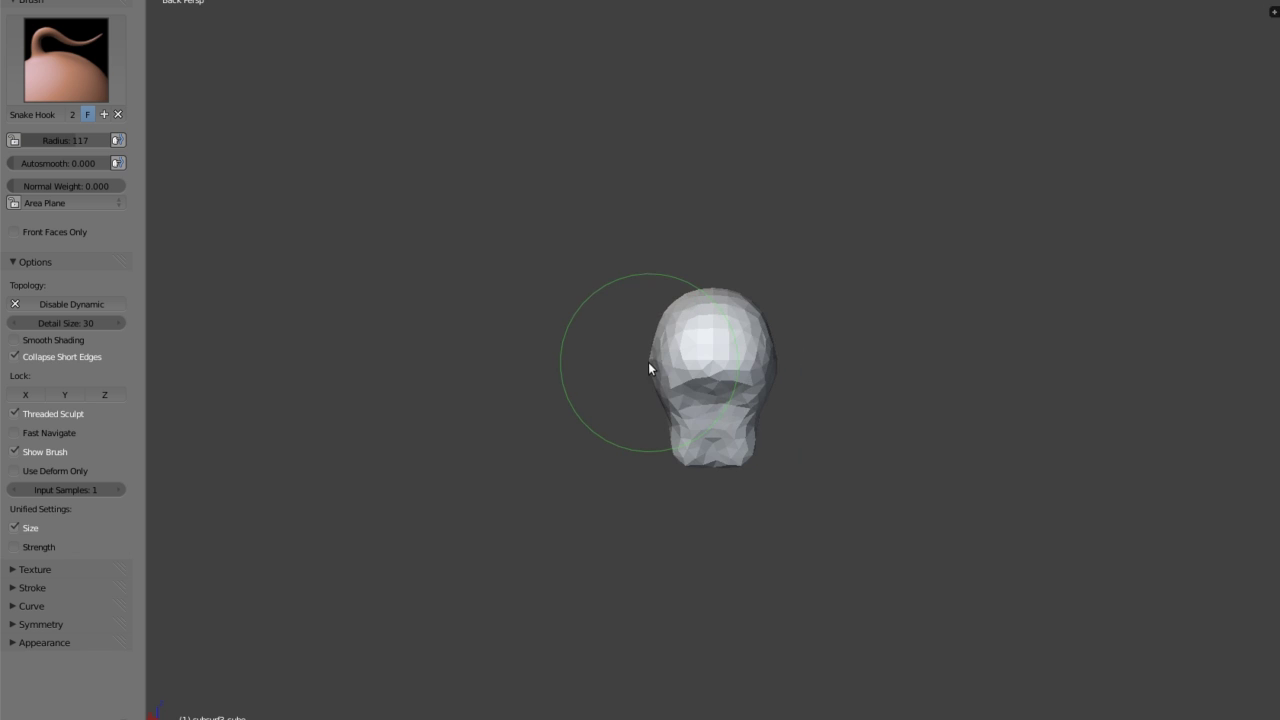
pyautogui.press('KP_3')
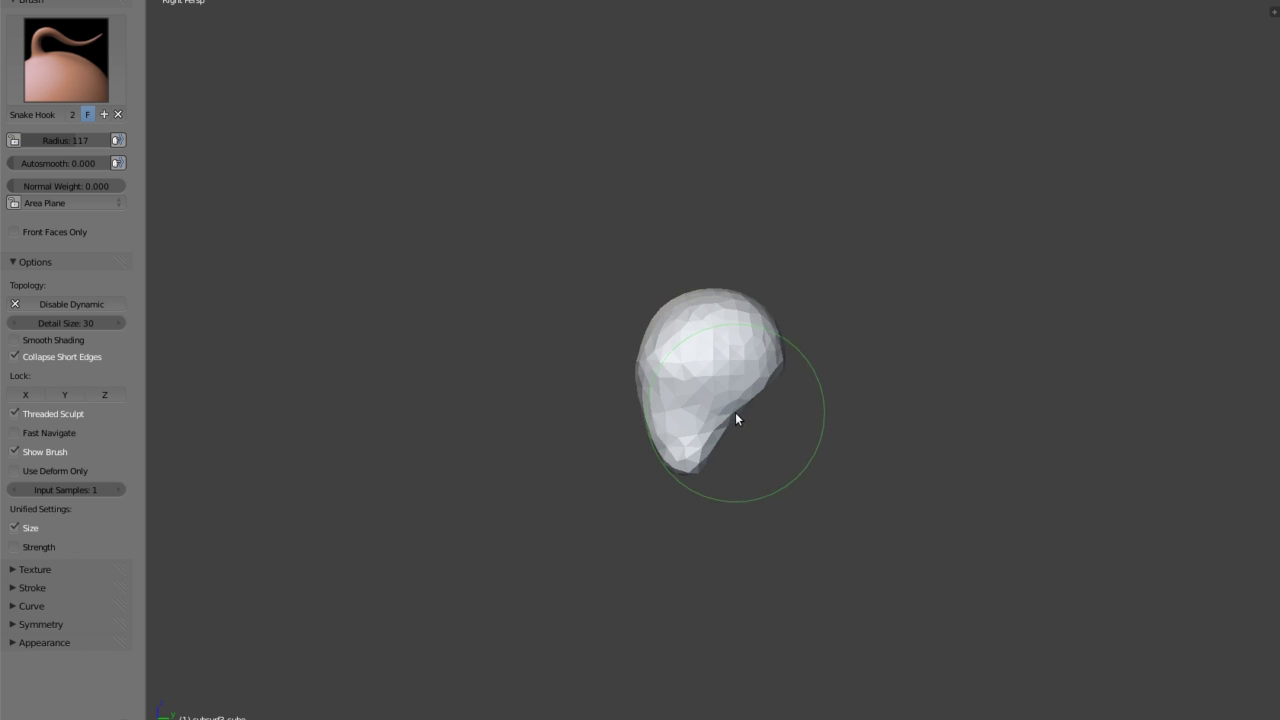
pyautogui.scroll(1, 736, 420)
pyautogui.scroll(1, 752, 420)
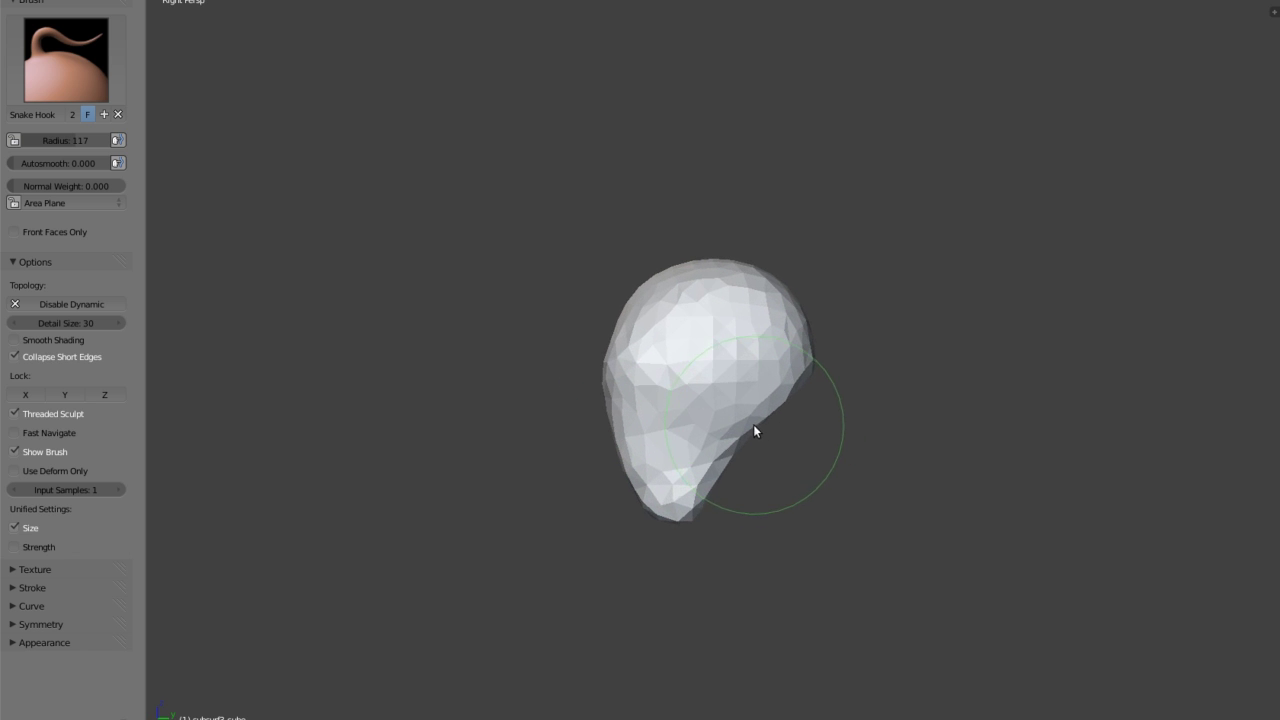
pyautogui.scroll(1, 750, 440)
pyautogui.scroll(1, 756, 450)
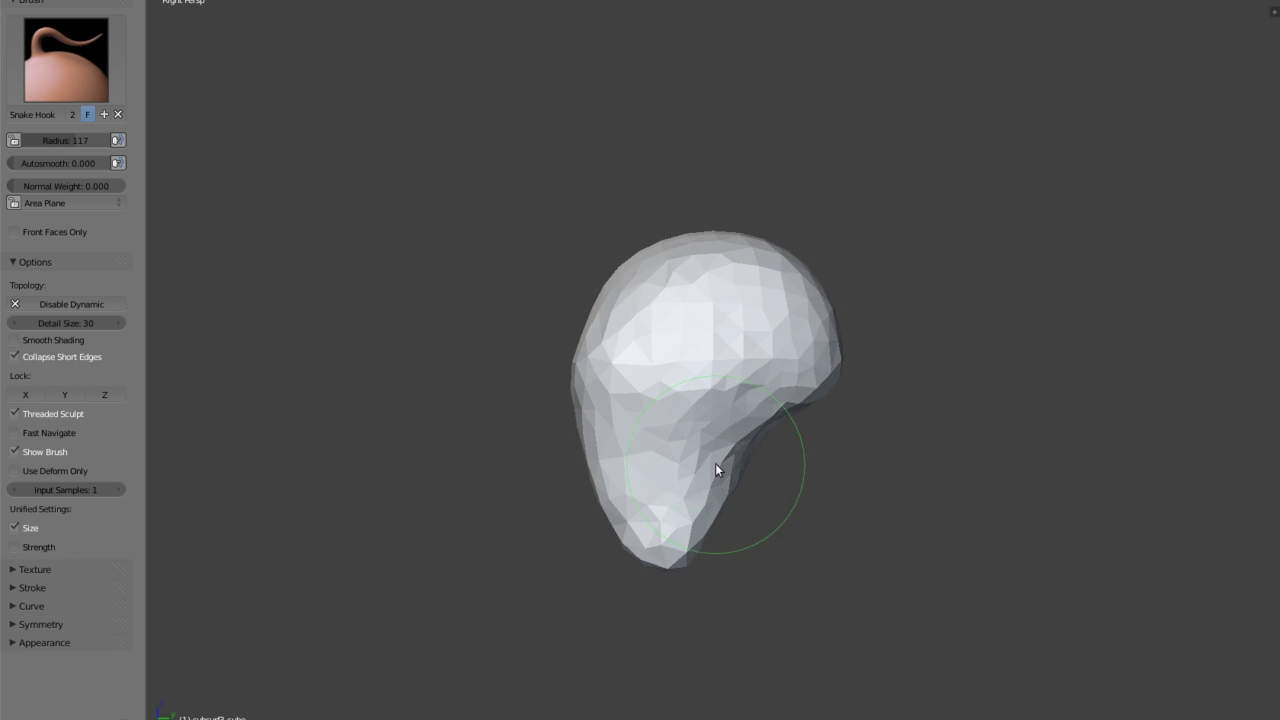
pyautogui.moveTo(725, 496)
pyautogui.mouseDown()
pyautogui.moveTo(707, 512)
pyautogui.moveTo(737, 446)
pyautogui.mouseUp()
pyautogui.press('KP_1')
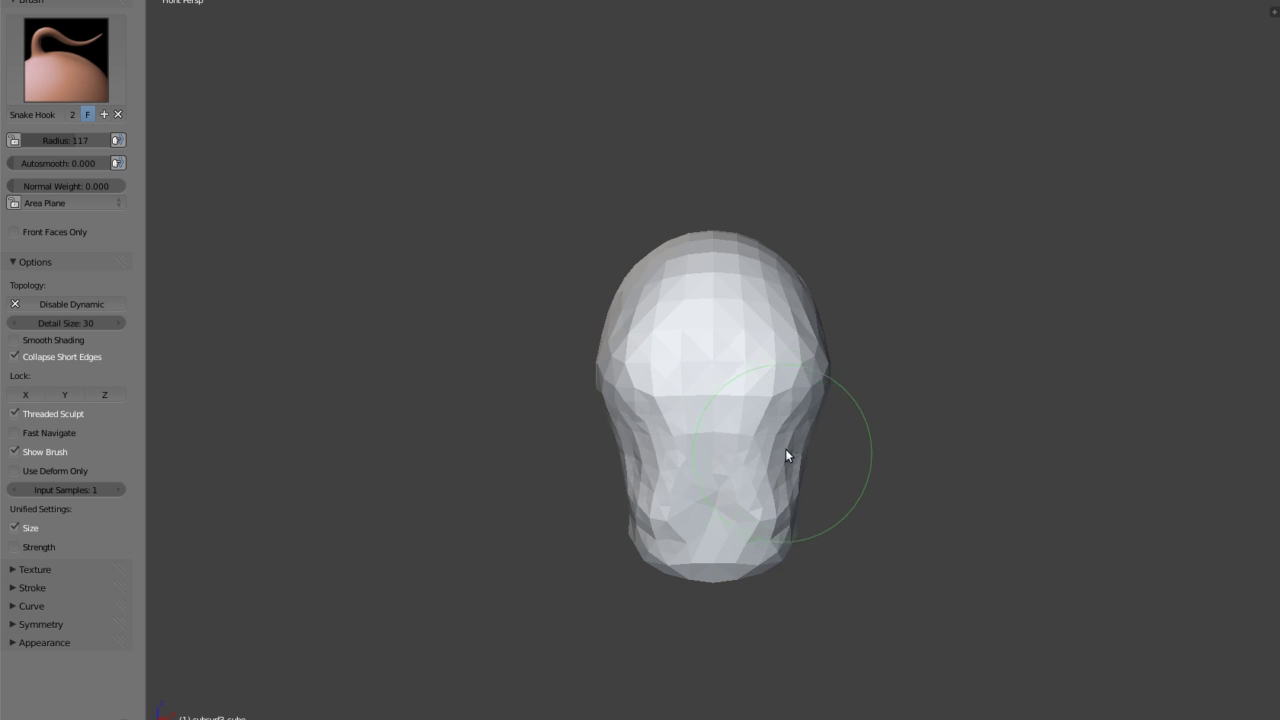
# Pull bumps into the top of the head and its left edge with Snake Hook.
pyautogui.moveTo(768, 397)
pyautogui.mouseDown(button='middle')
pyautogui.moveTo(674, 316)
pyautogui.moveTo(680, 263)
pyautogui.moveTo(705, 235)
pyautogui.mouseUp(button='middle')
pyautogui.moveTo(736, 221); pyautogui.dragTo(708, 242)
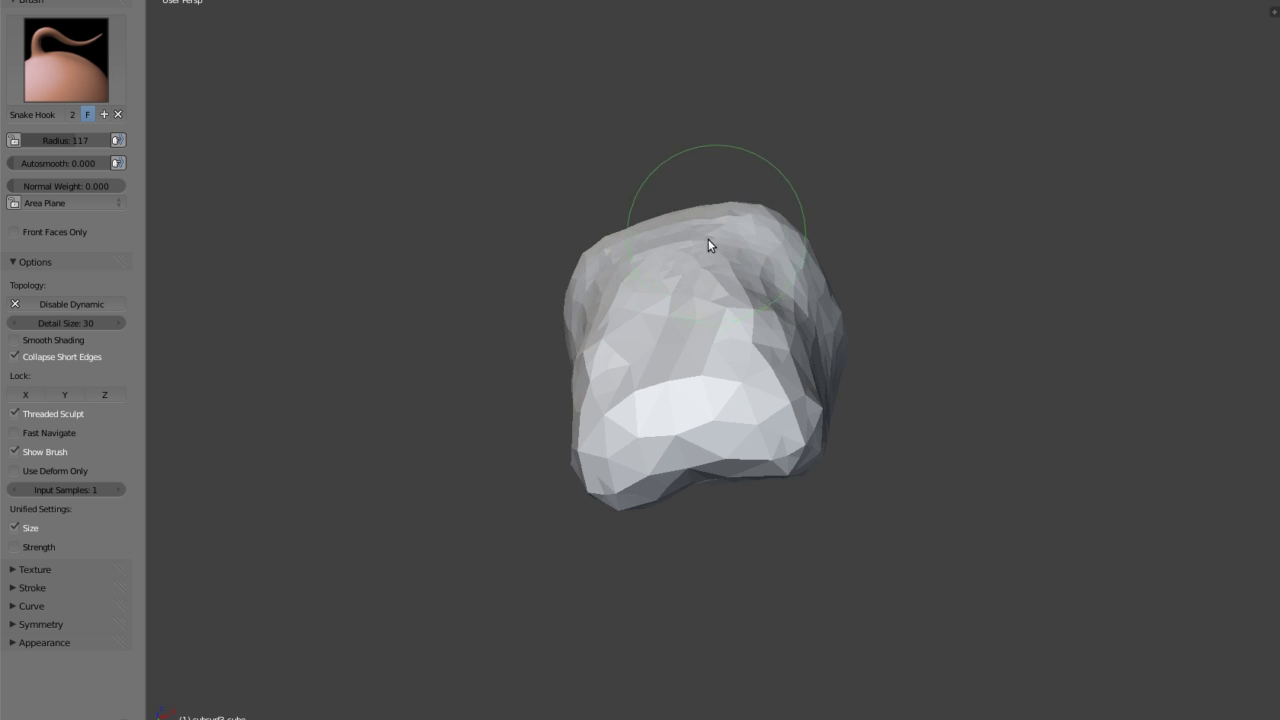
pyautogui.moveTo(763, 309)
pyautogui.mouseDown(button='middle')
pyautogui.moveTo(823, 327)
pyautogui.moveTo(747, 339)
pyautogui.moveTo(745, 364)
pyautogui.moveTo(629, 286)
pyautogui.moveTo(701, 291)
pyautogui.moveTo(786, 380)
pyautogui.moveTo(743, 457)
pyautogui.moveTo(754, 383)
pyautogui.moveTo(577, 363)
pyautogui.moveTo(643, 371)
pyautogui.moveTo(609, 331)
pyautogui.mouseUp(button='middle')
pyautogui.scroll(-3, 747, 339)
pyautogui.scroll(2, 609, 331)
pyautogui.moveTo(561, 389); pyautogui.dragTo(546, 394)
# Reshape the head's upper-right surface and pull a fold into its right side.
pyautogui.moveTo(557, 406)
pyautogui.mouseDown(button='middle')
pyautogui.moveTo(694, 251)
pyautogui.moveTo(757, 386)
pyautogui.moveTo(794, 329)
pyautogui.moveTo(695, 275)
pyautogui.mouseUp(button='middle')
pyautogui.scroll(-2, 695, 275)
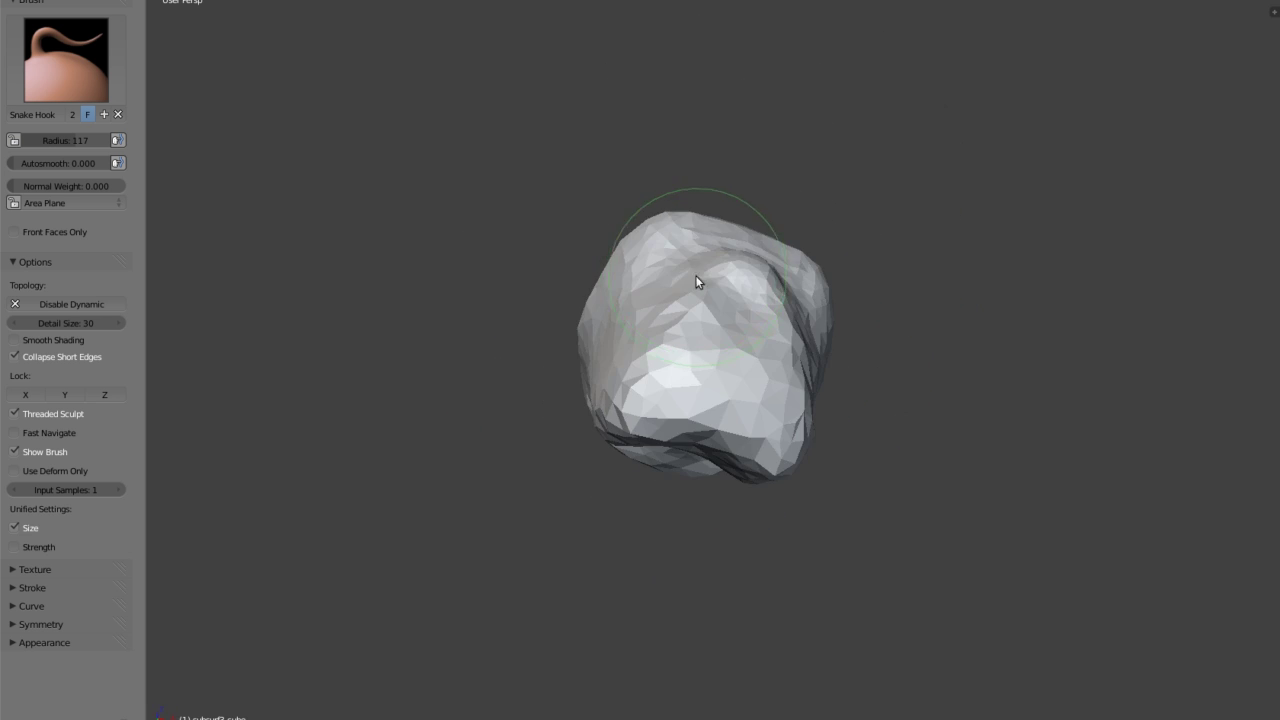
pyautogui.moveTo(705, 288); pyautogui.dragTo(745, 310)
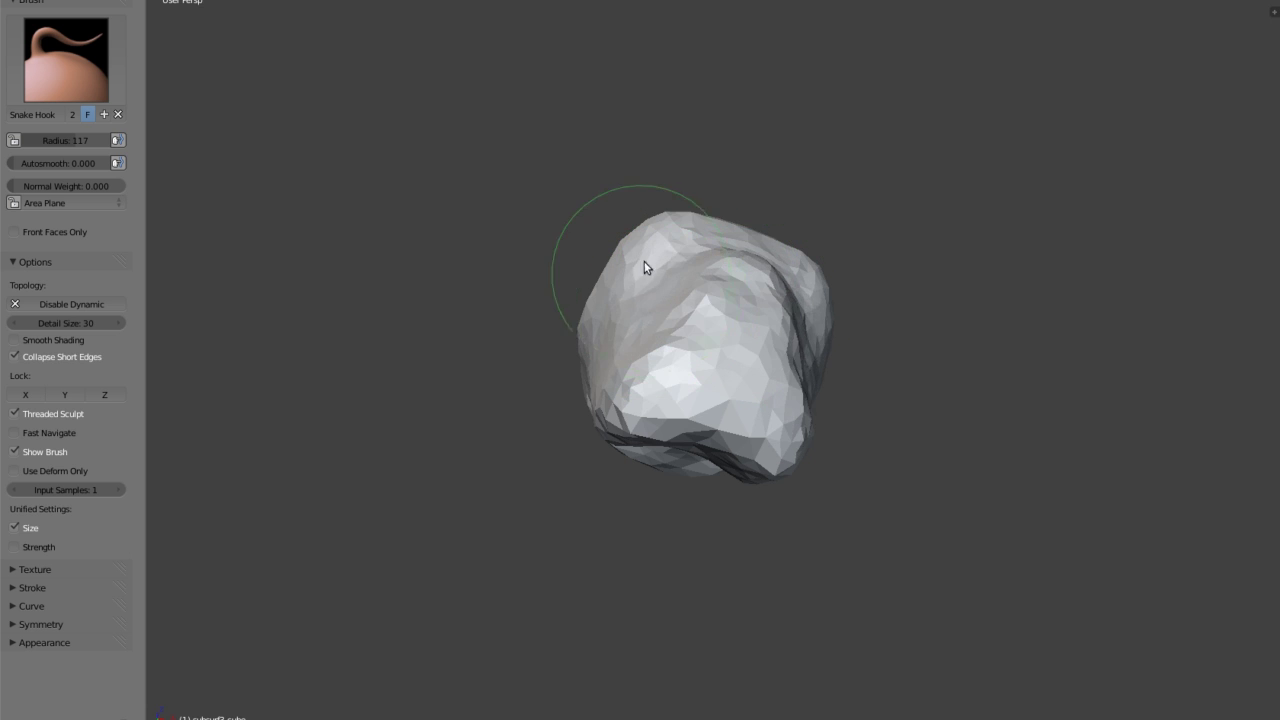
pyautogui.moveTo(646, 266); pyautogui.dragTo(534, 337, button='middle')
pyautogui.moveTo(705, 302); pyautogui.dragTo(727, 328)
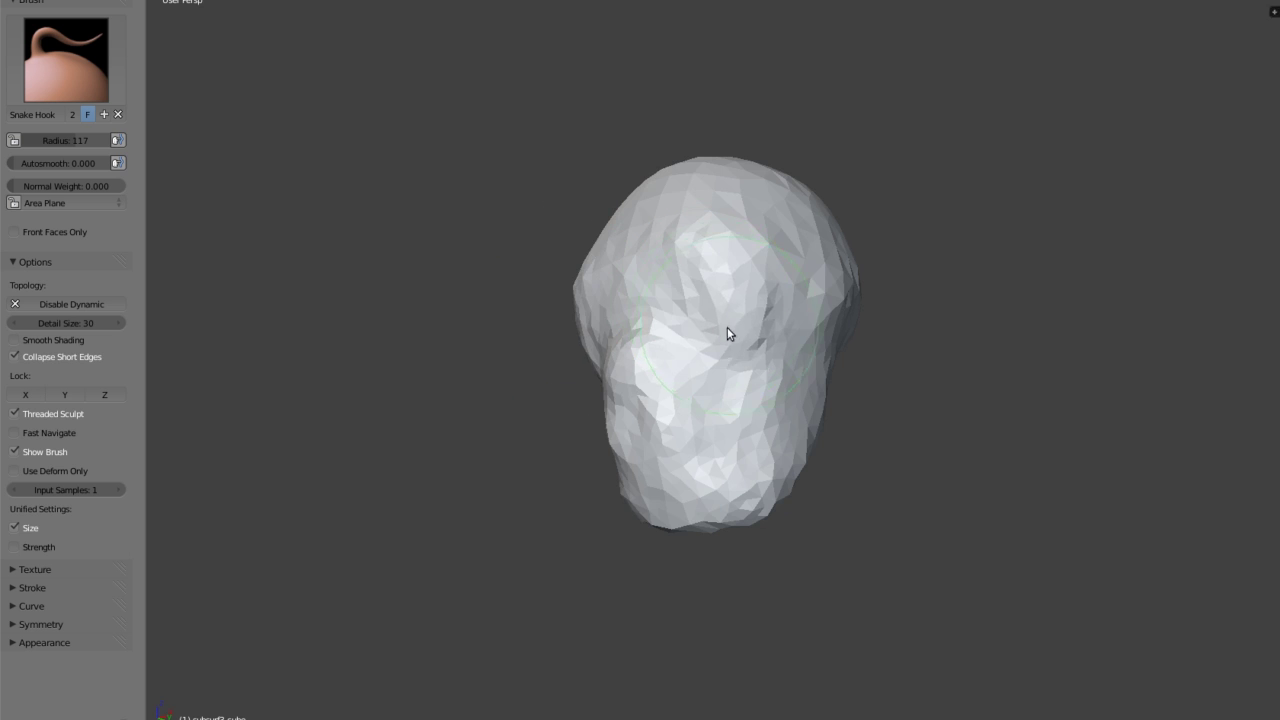
pyautogui.moveTo(712, 239)
pyautogui.mouseDown(button='middle')
pyautogui.moveTo(617, 306)
pyautogui.moveTo(657, 314)
pyautogui.mouseUp(button='middle')
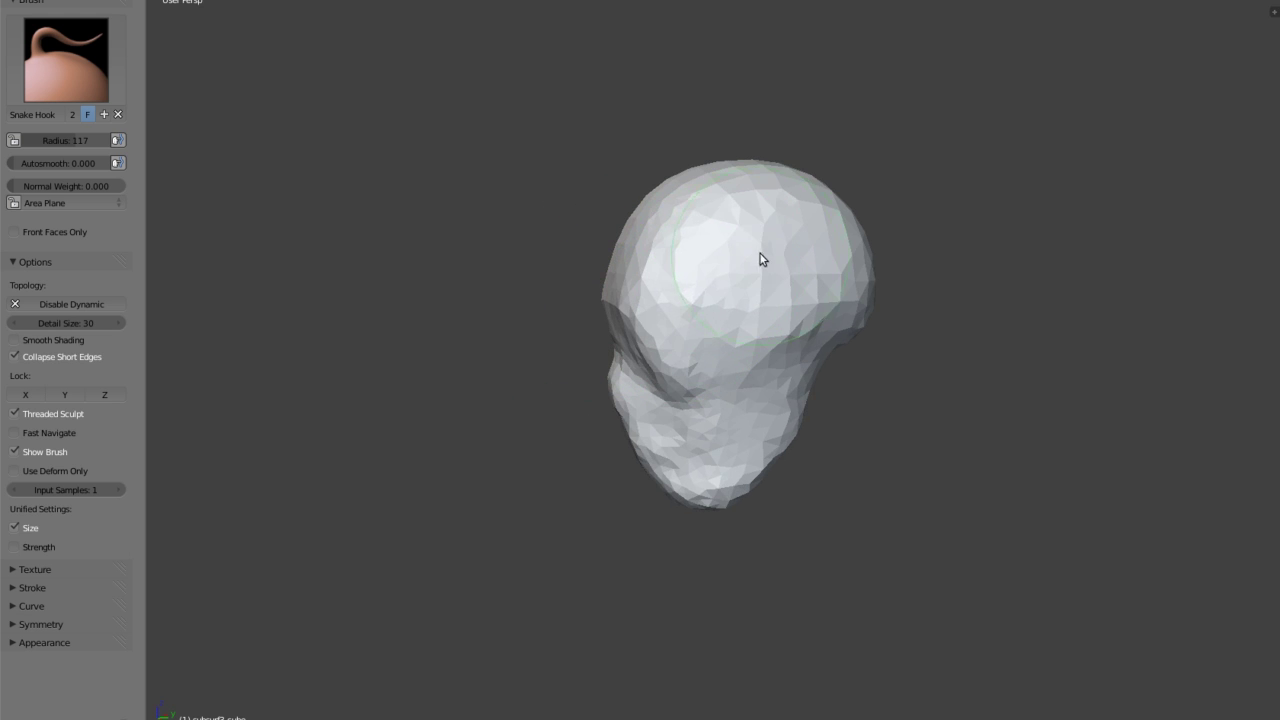
pyautogui.moveTo(783, 252)
pyautogui.mouseDown(button='middle')
pyautogui.moveTo(820, 229)
pyautogui.moveTo(737, 297)
pyautogui.moveTo(740, 314)
pyautogui.moveTo(606, 304)
pyautogui.moveTo(766, 478)
pyautogui.moveTo(731, 373)
pyautogui.moveTo(737, 397)
pyautogui.moveTo(749, 374)
pyautogui.moveTo(734, 320)
pyautogui.moveTo(740, 356)
pyautogui.moveTo(680, 363)
pyautogui.moveTo(712, 428)
pyautogui.moveTo(791, 294)
pyautogui.moveTo(820, 357)
pyautogui.mouseUp(button='middle')
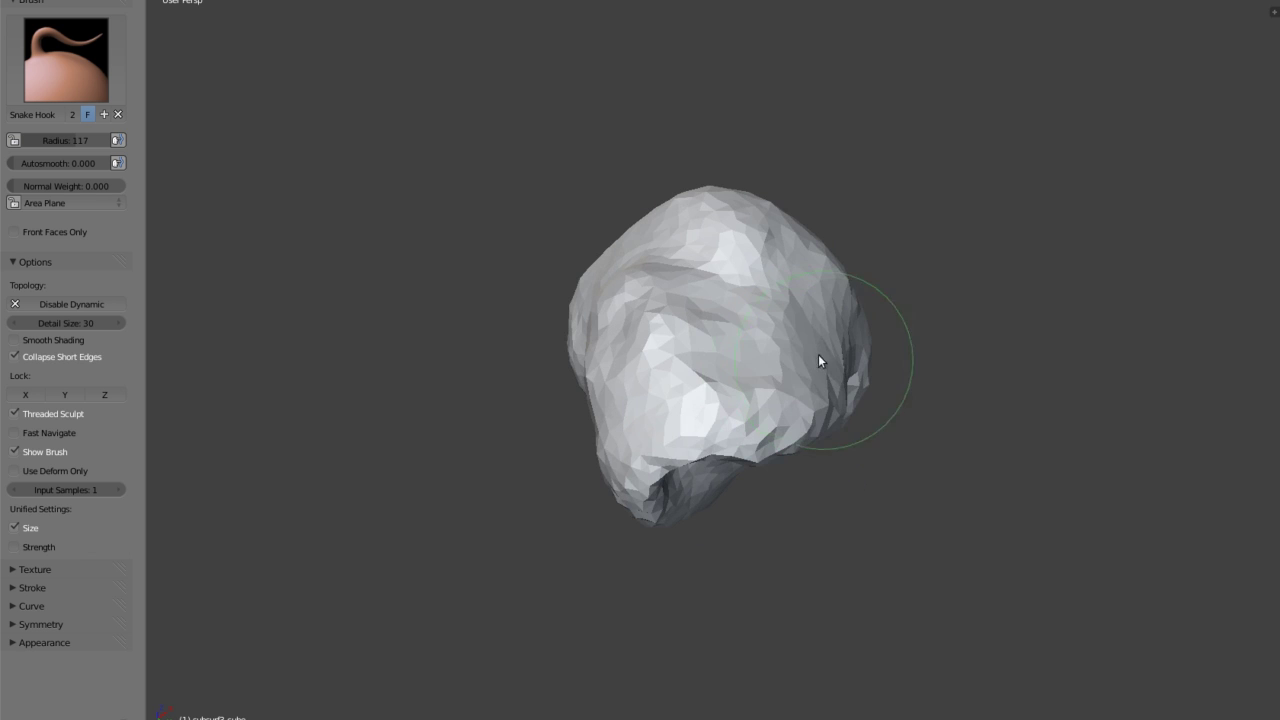
# Deepen the fold between cranium and jaw on the head's right side with Snake Hook strokes.
pyautogui.moveTo(816, 343)
pyautogui.mouseDown()
pyautogui.moveTo(839, 351)
pyautogui.moveTo(799, 368)
pyautogui.moveTo(805, 398)
pyautogui.moveTo(720, 434)
pyautogui.moveTo(699, 460)
pyautogui.mouseUp()
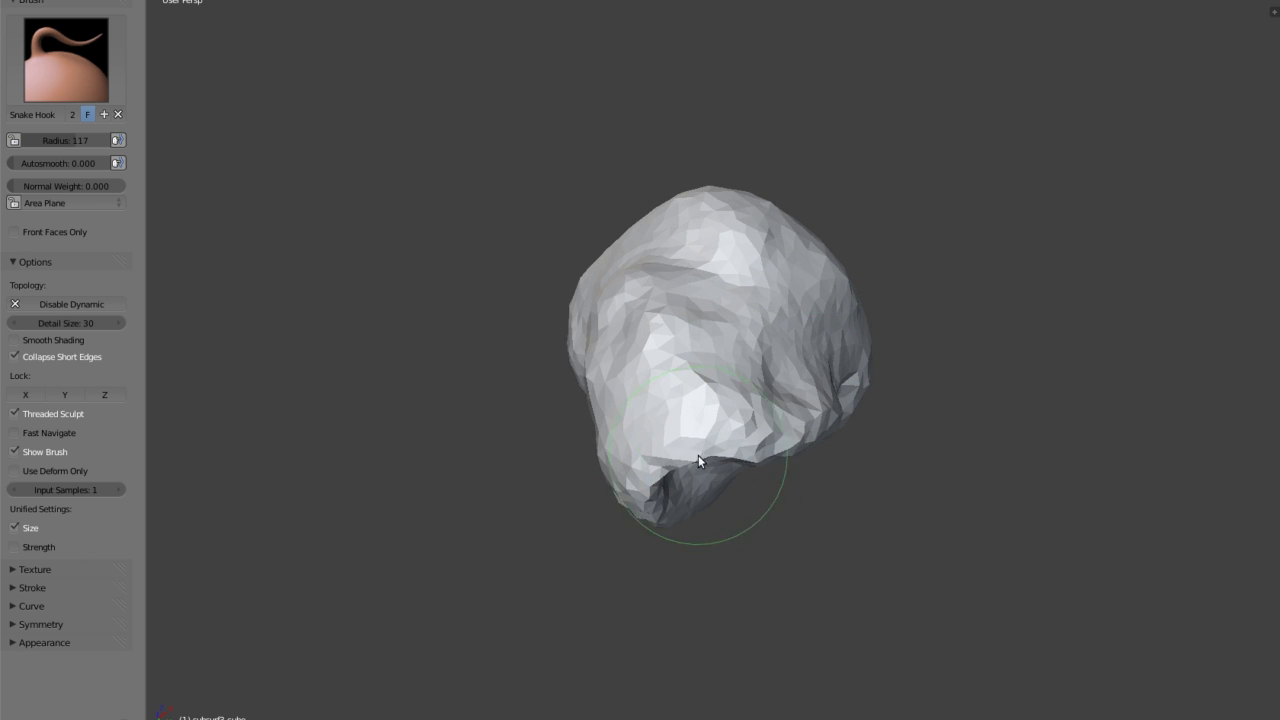
pyautogui.moveTo(834, 420)
pyautogui.mouseDown(button='middle')
pyautogui.moveTo(637, 431)
pyautogui.moveTo(677, 433)
pyautogui.mouseUp(button='middle')
pyautogui.moveTo(677, 433)
pyautogui.mouseDown()
pyautogui.moveTo(766, 421)
pyautogui.moveTo(794, 344)
pyautogui.moveTo(780, 332)
pyautogui.mouseUp()
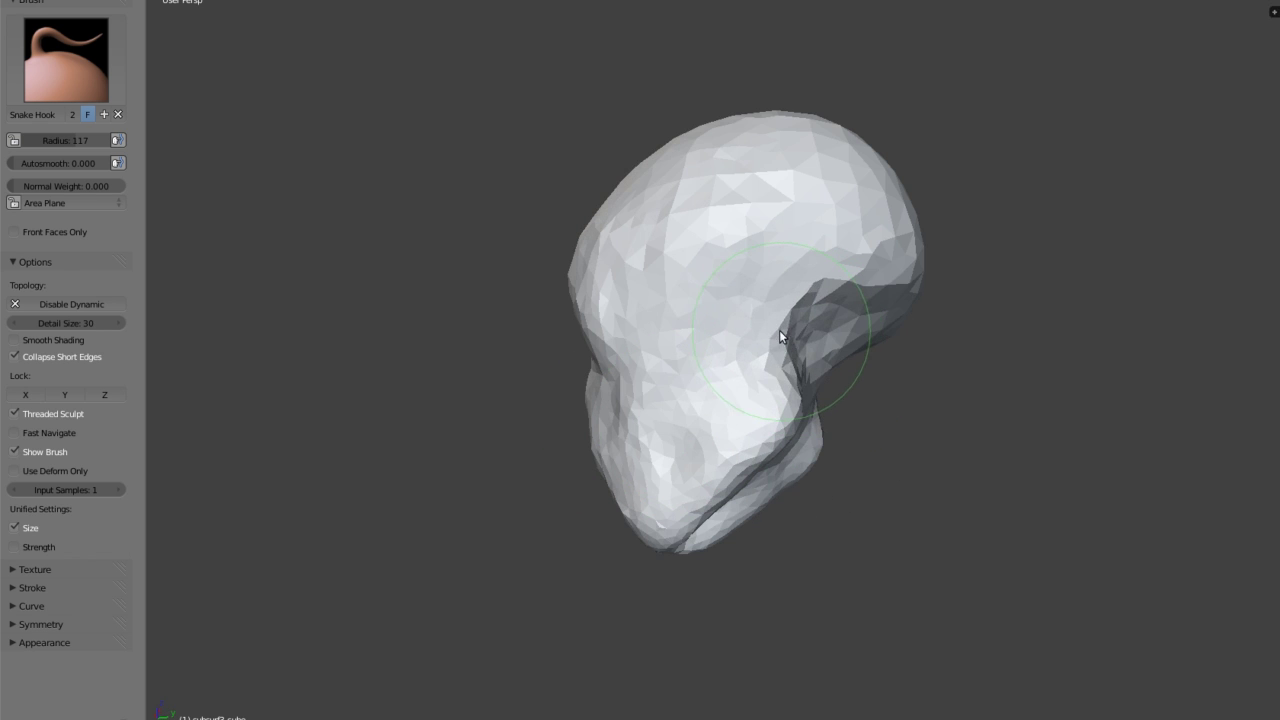
pyautogui.moveTo(764, 372)
pyautogui.mouseDown(button='middle')
pyautogui.moveTo(796, 356)
pyautogui.moveTo(808, 323)
pyautogui.moveTo(837, 323)
pyautogui.moveTo(800, 366)
pyautogui.moveTo(804, 313)
pyautogui.moveTo(717, 331)
pyautogui.moveTo(766, 280)
pyautogui.moveTo(670, 281)
pyautogui.moveTo(808, 346)
pyautogui.moveTo(778, 314)
pyautogui.moveTo(728, 341)
pyautogui.mouseUp(button='middle')
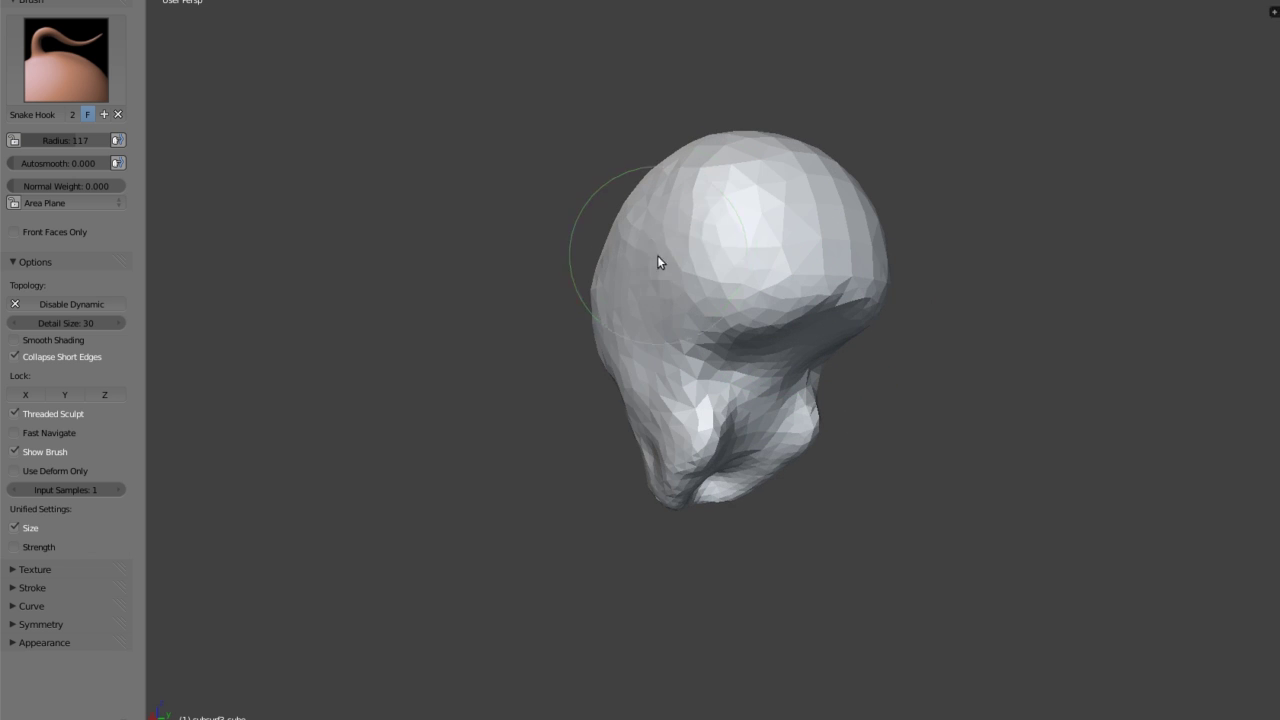
# Pull out the head's brow and temple silhouette from a three-quarter view.
pyautogui.moveTo(646, 277); pyautogui.dragTo(822, 255, button='middle')
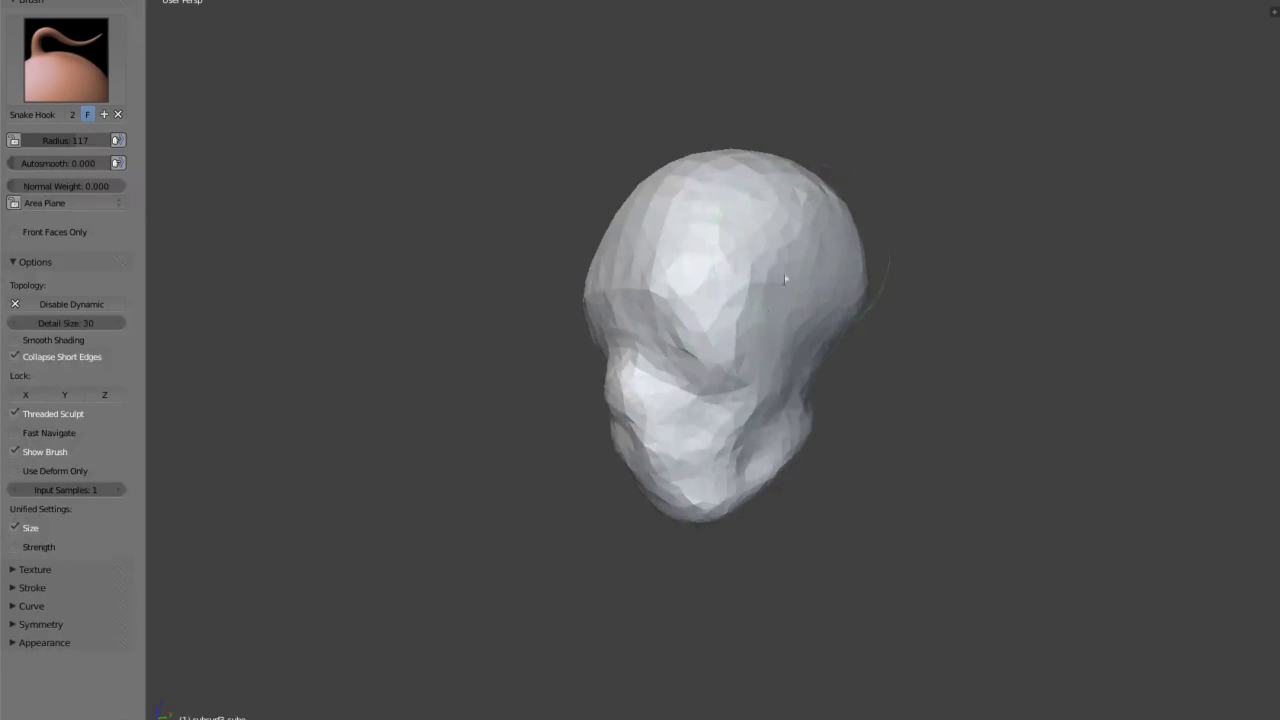
pyautogui.moveTo(794, 321)
pyautogui.mouseDown(button='middle')
pyautogui.moveTo(810, 237)
pyautogui.moveTo(806, 259)
pyautogui.moveTo(658, 282)
pyautogui.mouseUp(button='middle')
pyautogui.moveTo(626, 223)
pyautogui.mouseDown(button='middle')
pyautogui.moveTo(537, 169)
pyautogui.moveTo(705, 221)
pyautogui.moveTo(606, 186)
pyautogui.moveTo(546, 200)
pyautogui.moveTo(623, 234)
pyautogui.moveTo(665, 274)
pyautogui.mouseUp(button='middle')
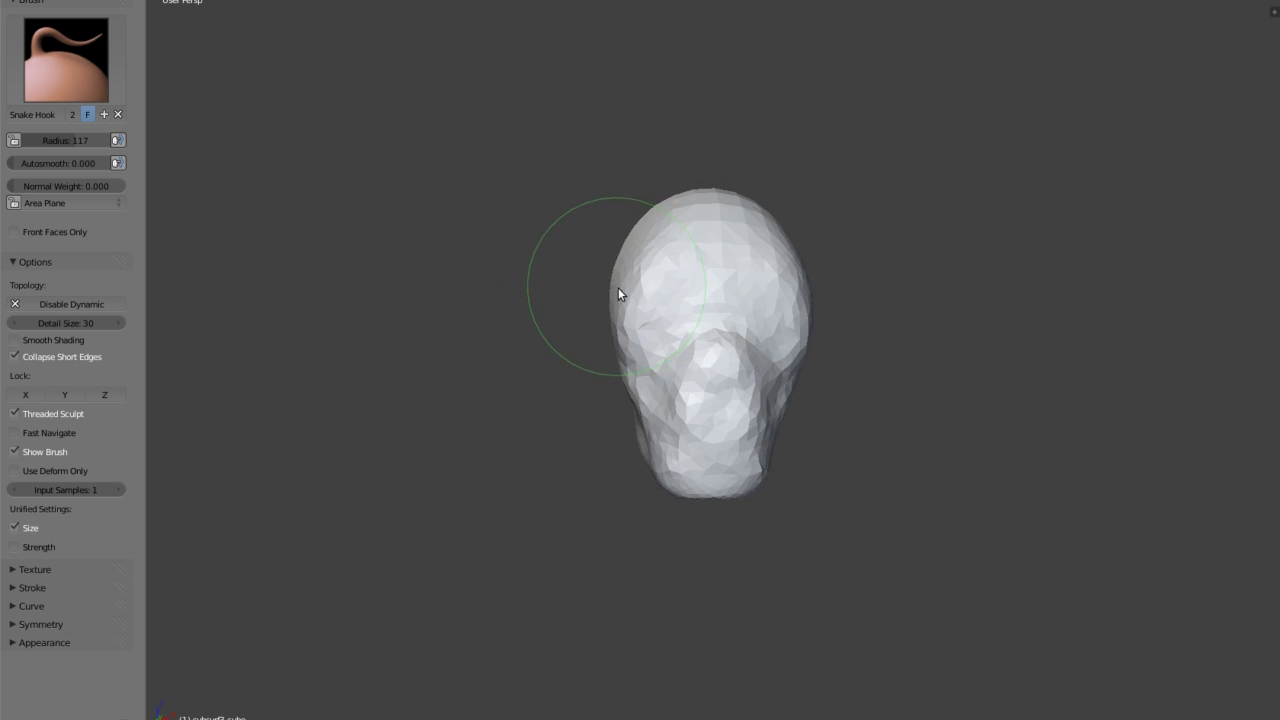
pyautogui.moveTo(606, 246)
pyautogui.mouseDown(button='middle')
pyautogui.moveTo(730, 249)
pyautogui.moveTo(640, 246)
pyautogui.moveTo(726, 299)
pyautogui.moveTo(886, 286)
pyautogui.moveTo(794, 309)
pyautogui.moveTo(652, 294)
pyautogui.mouseUp(button='middle')
pyautogui.scroll(1, 653, 293)
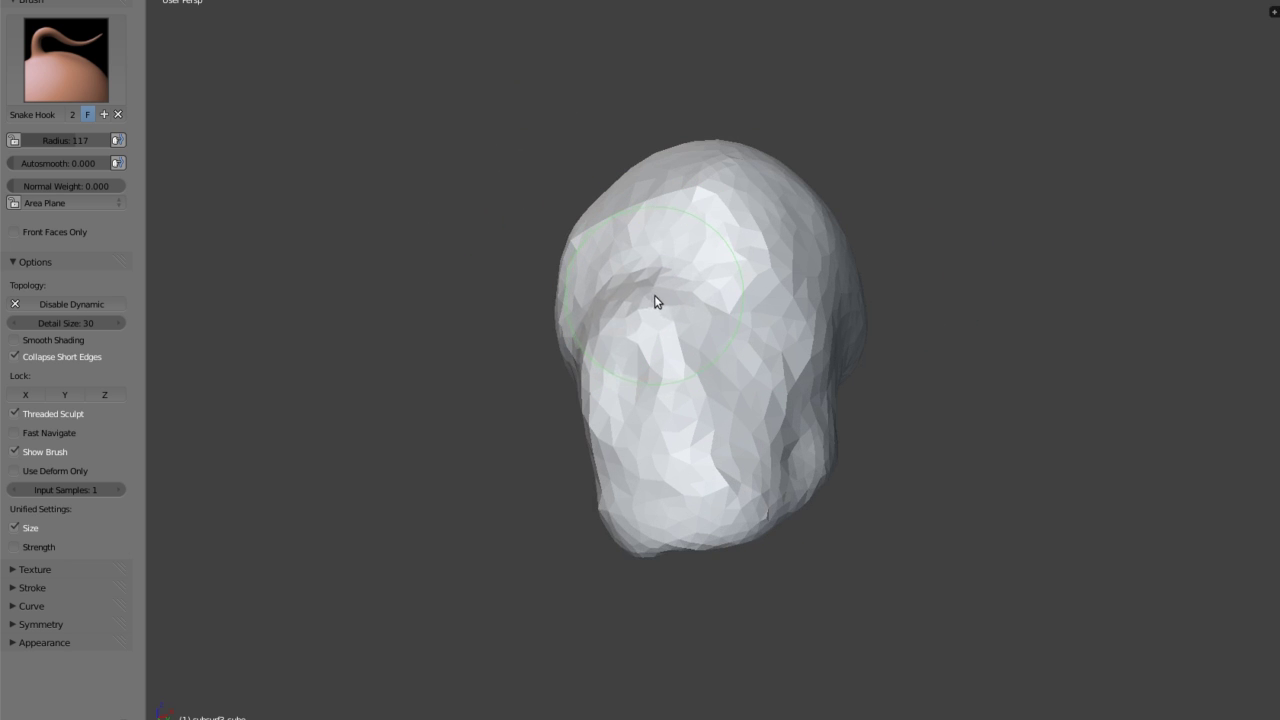
pyautogui.scroll(2, 627, 246)
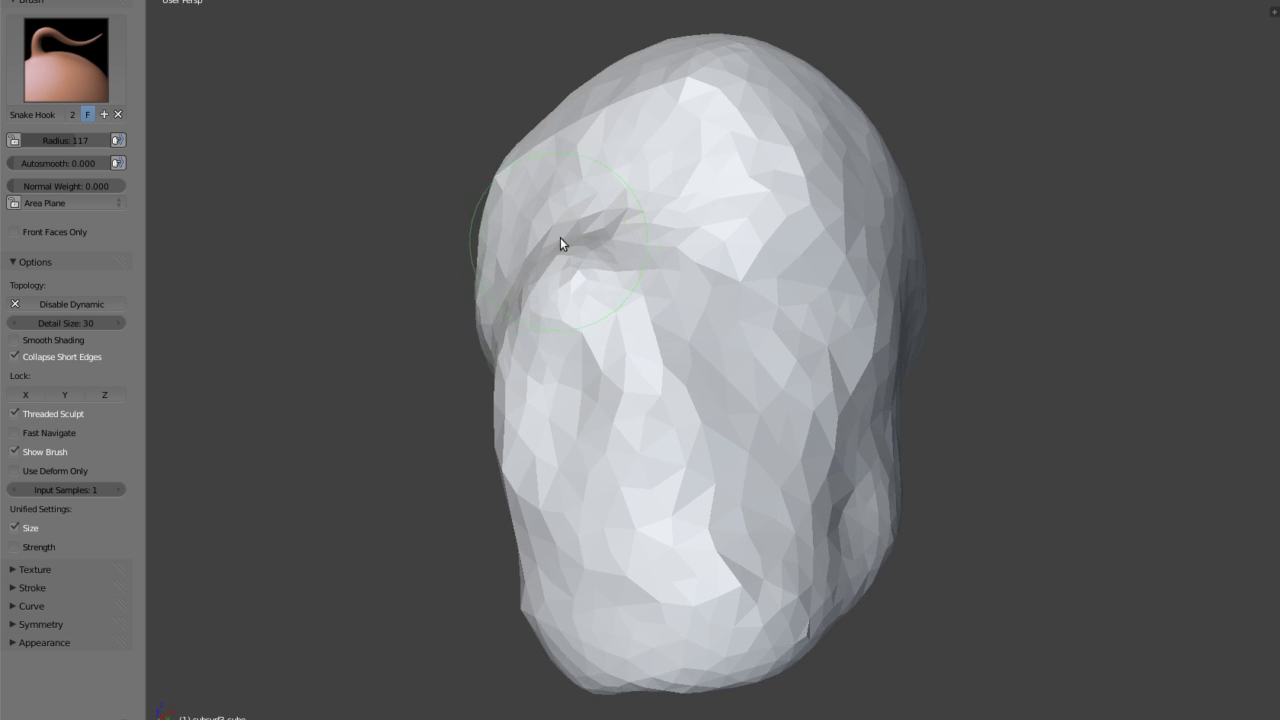
pyautogui.scroll(-1, 593, 241)
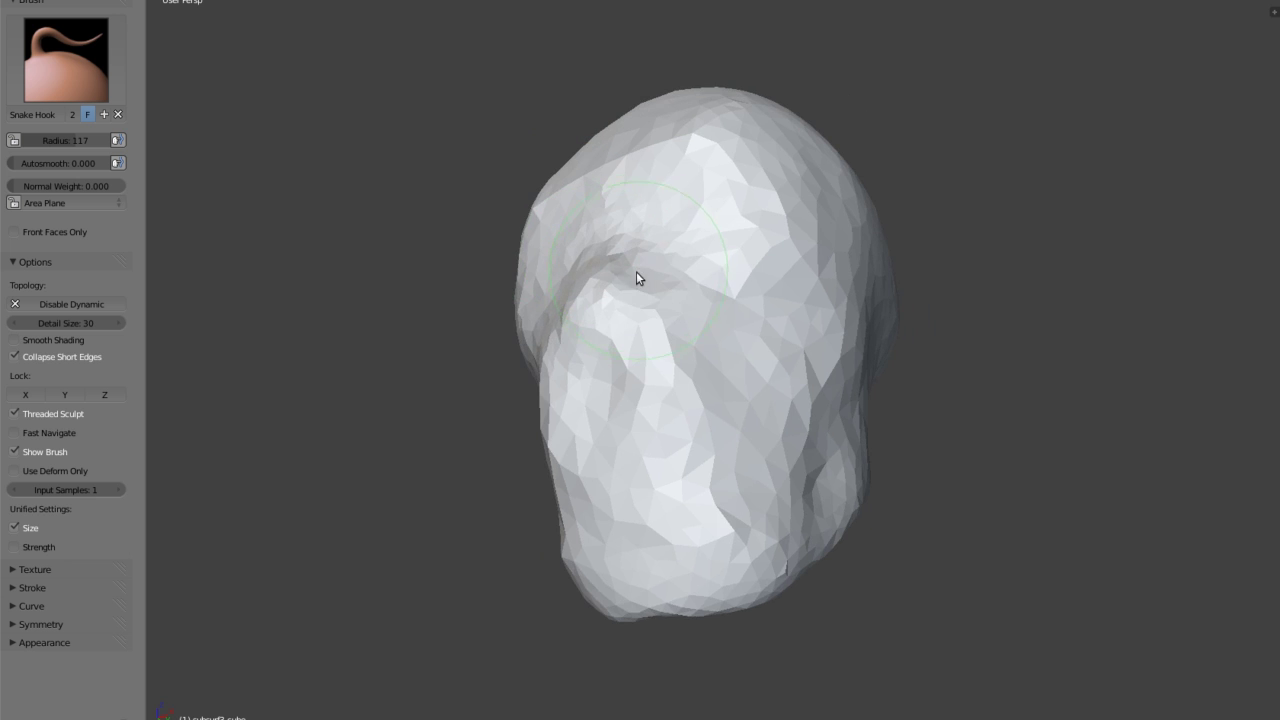
pyautogui.moveTo(648, 262)
pyautogui.mouseDown(button='middle')
pyautogui.moveTo(674, 254)
pyautogui.moveTo(617, 280)
pyautogui.mouseUp(button='middle')
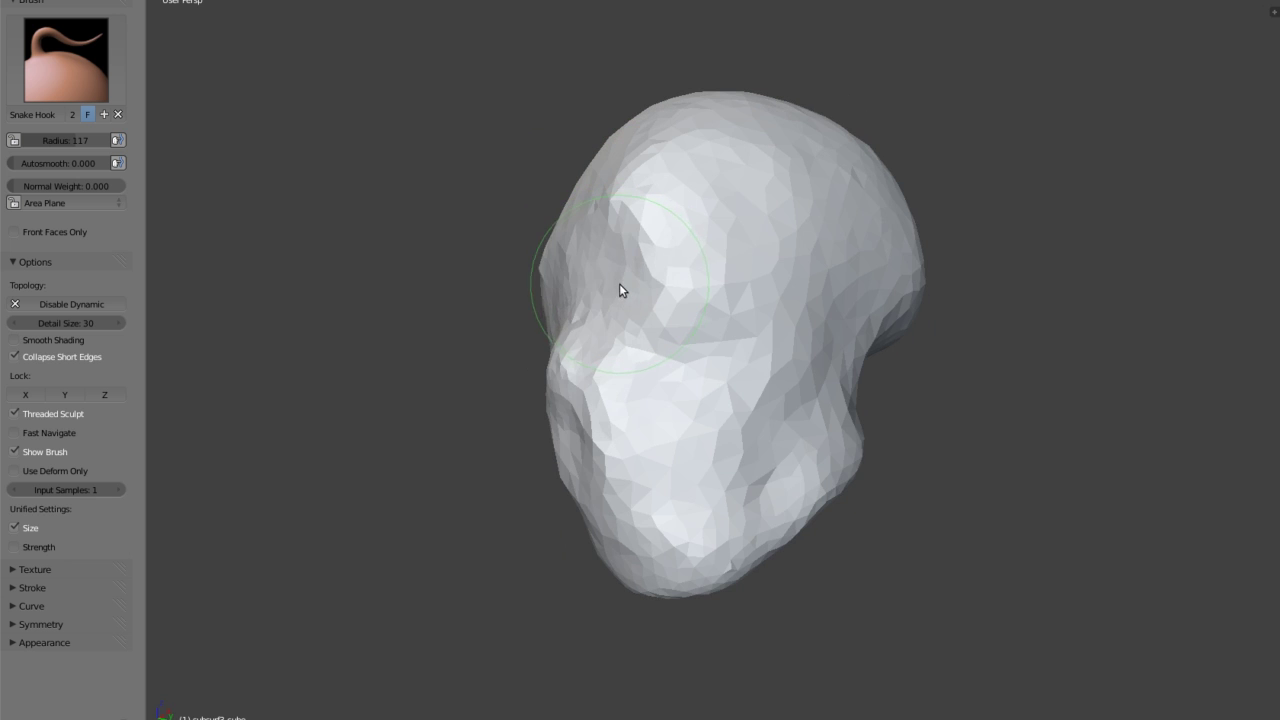
pyautogui.moveTo(626, 284)
pyautogui.mouseDown()
pyautogui.moveTo(626, 218)
pyautogui.moveTo(590, 213)
pyautogui.mouseUp()
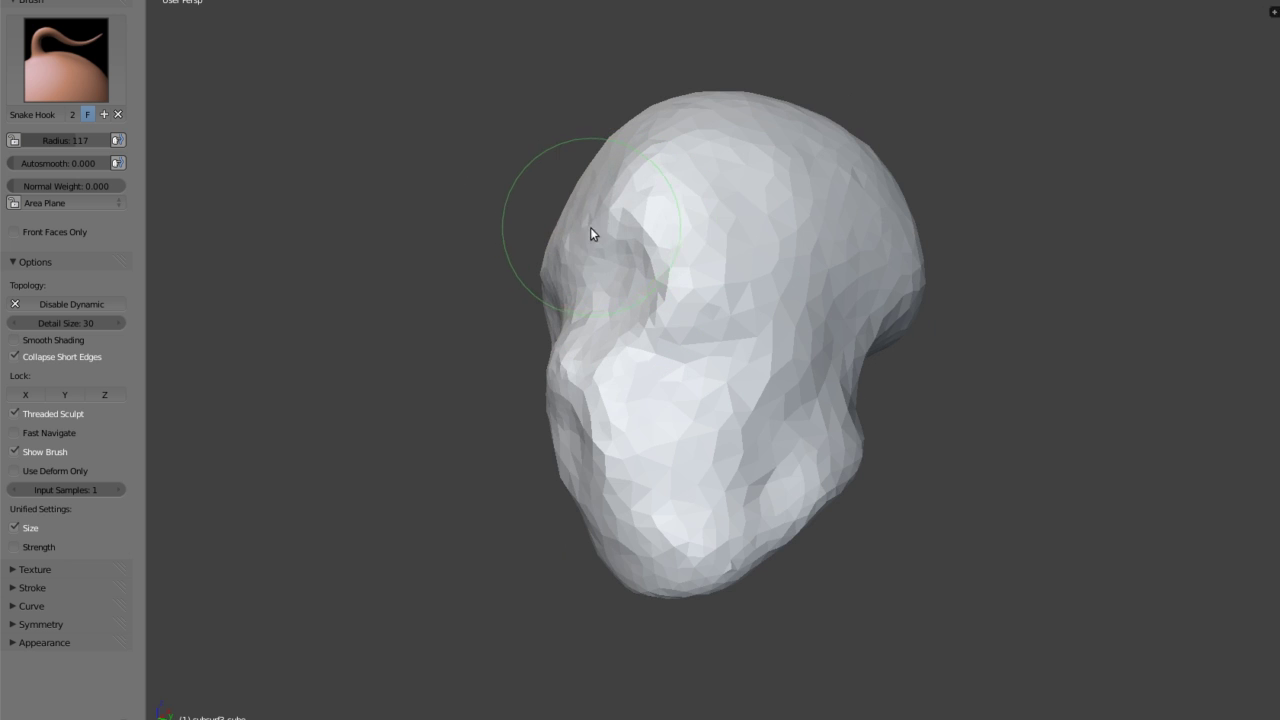
pyautogui.scroll(-2, 548, 215)
pyautogui.moveTo(548, 215); pyautogui.dragTo(757, 297, button='middle')
pyautogui.scroll(-3, 708, 263)
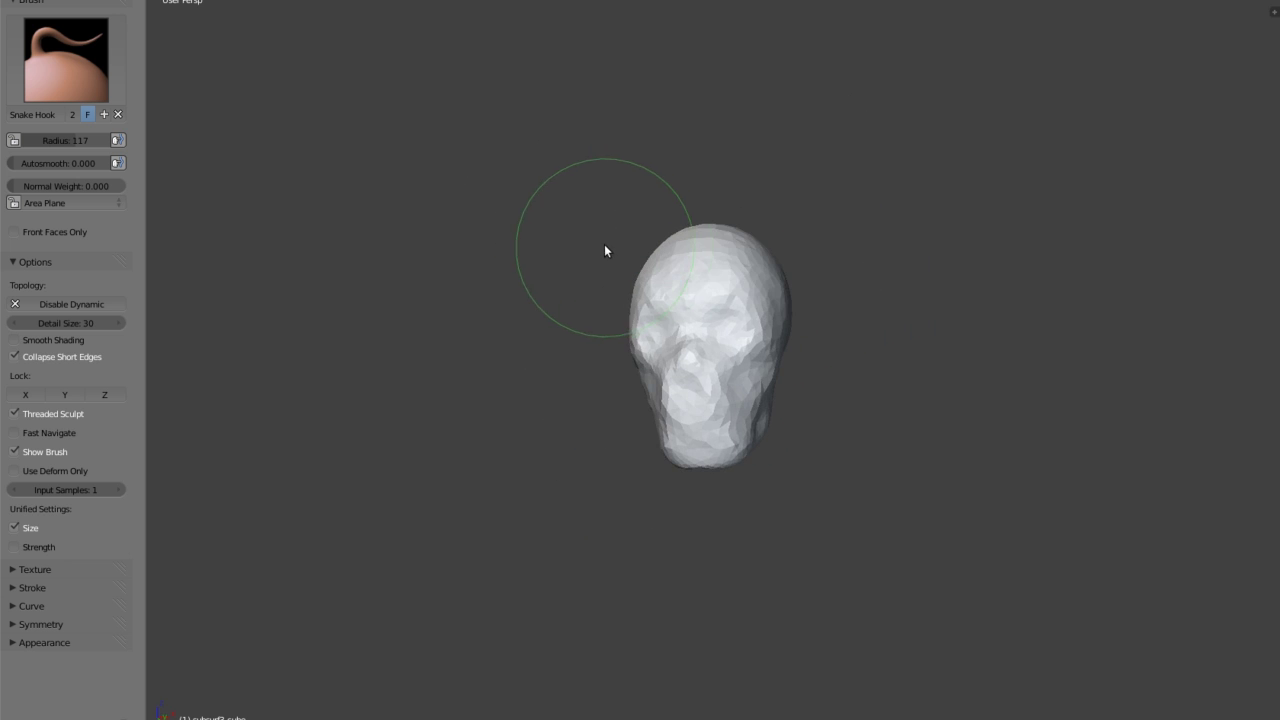
# Inspect the head from three-quarter and back angles, ending in front orthographic view.
pyautogui.press('KP_1')
pyautogui.press('KP_5')
pyautogui.scroll(1, 723, 354)
pyautogui.scroll(2, 737, 366)
pyautogui.moveTo(737, 366); pyautogui.dragTo(700, 278, button='middle')
pyautogui.scroll(3, 700, 278)
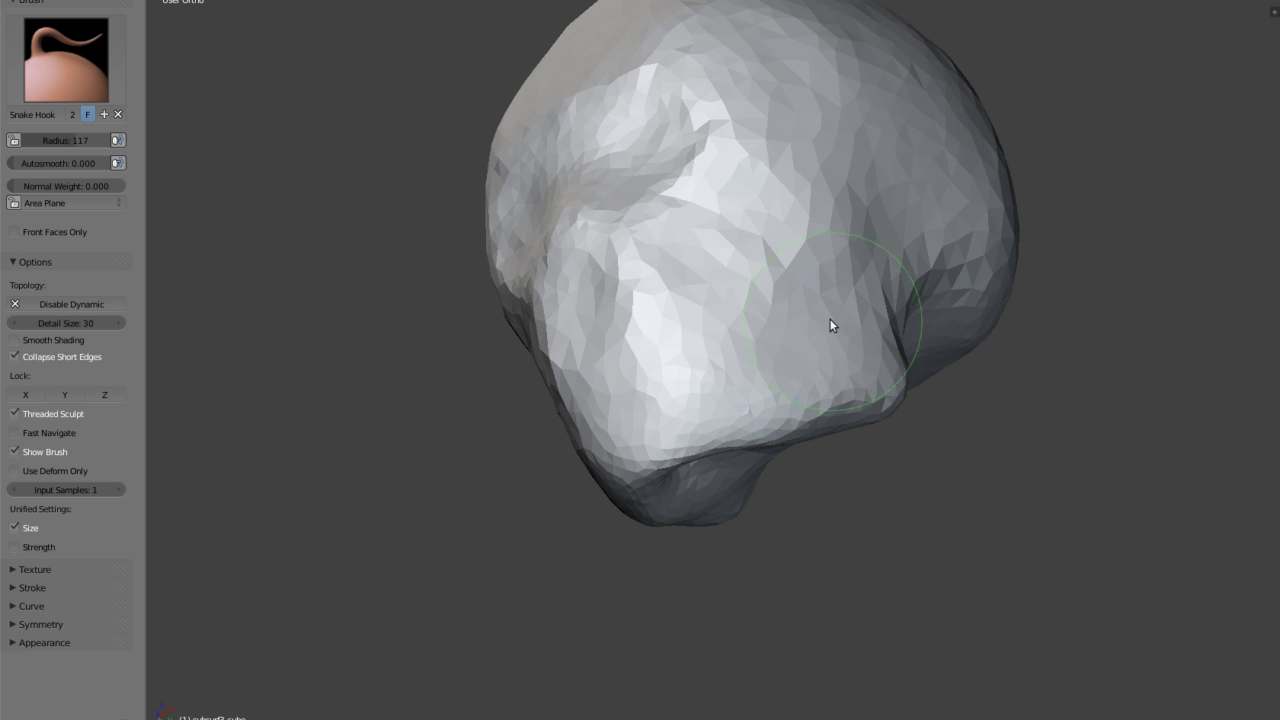
pyautogui.scroll(-1, 730, 350)
pyautogui.scroll(-2, 720, 300)
pyautogui.moveTo(717, 269)
pyautogui.mouseDown(button='middle')
pyautogui.moveTo(694, 320)
pyautogui.moveTo(640, 297)
pyautogui.moveTo(650, 309)
pyautogui.moveTo(742, 300)
pyautogui.moveTo(594, 334)
pyautogui.mouseUp(button='middle')
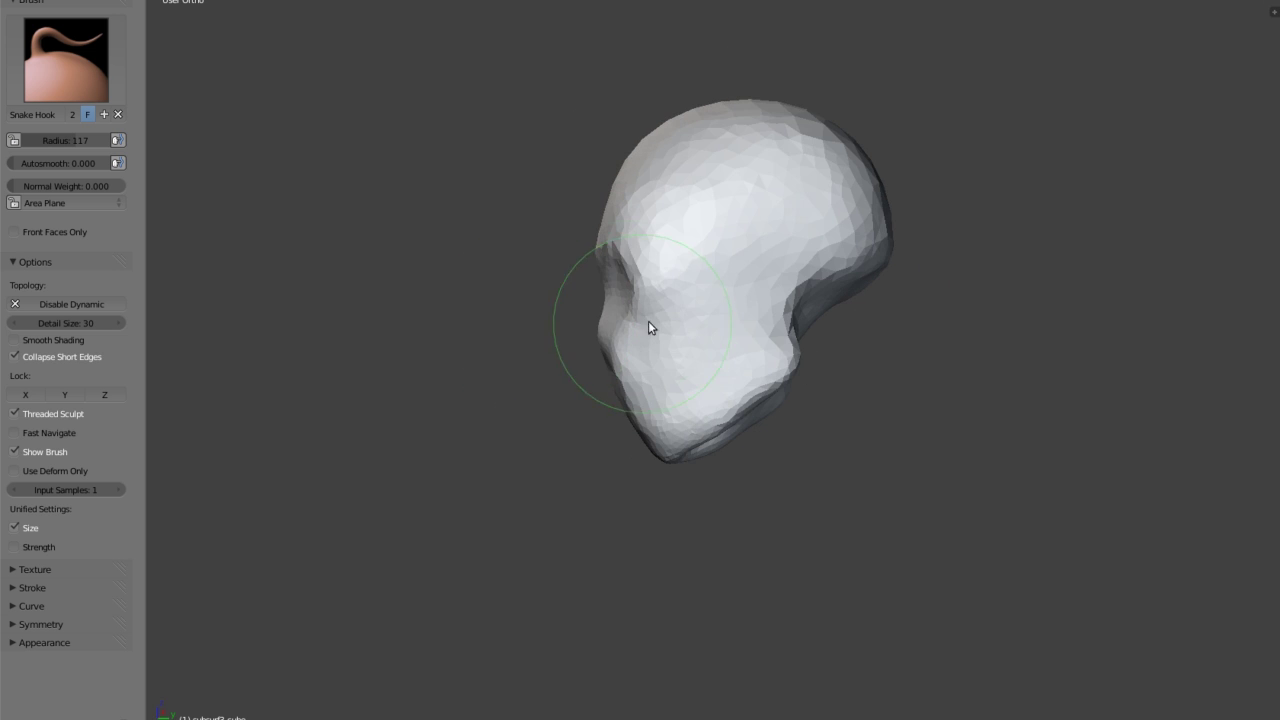
pyautogui.moveTo(866, 237)
pyautogui.mouseDown(button='middle')
pyautogui.moveTo(694, 280)
pyautogui.moveTo(790, 305)
pyautogui.moveTo(771, 229)
pyautogui.moveTo(600, 271)
pyautogui.mouseUp(button='middle')
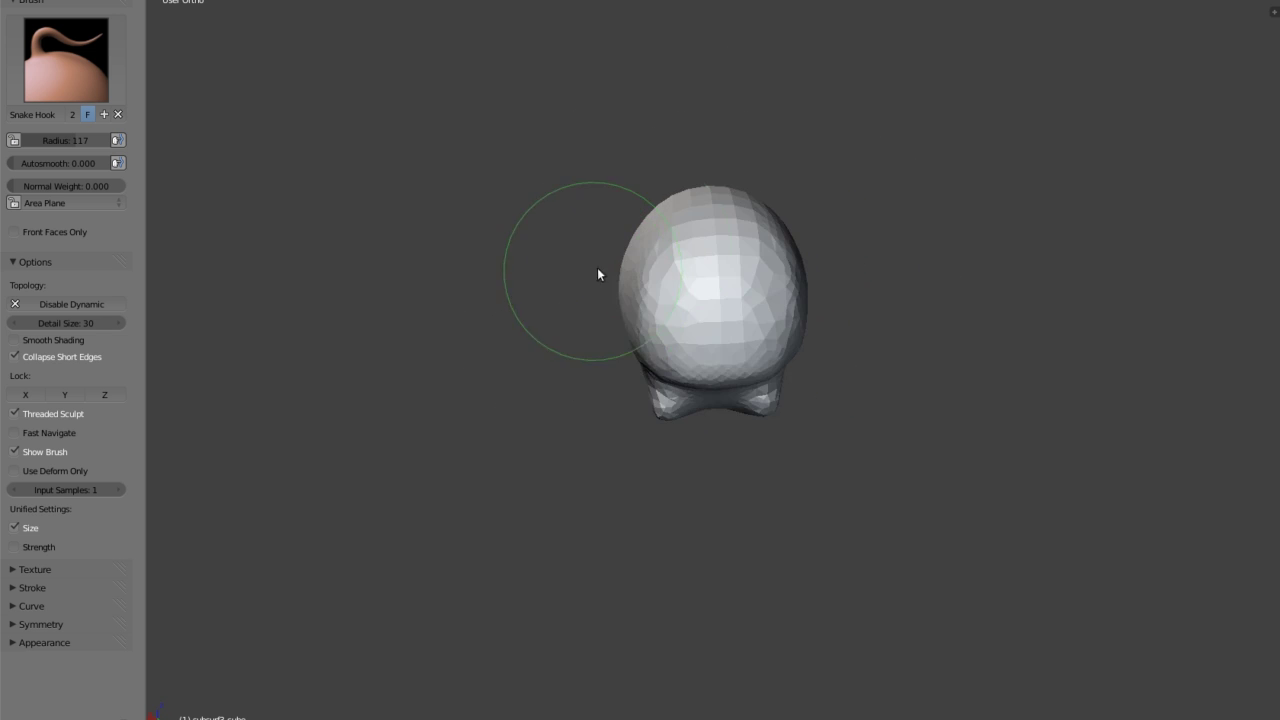
pyautogui.moveTo(687, 295); pyautogui.dragTo(755, 265, button='middle')
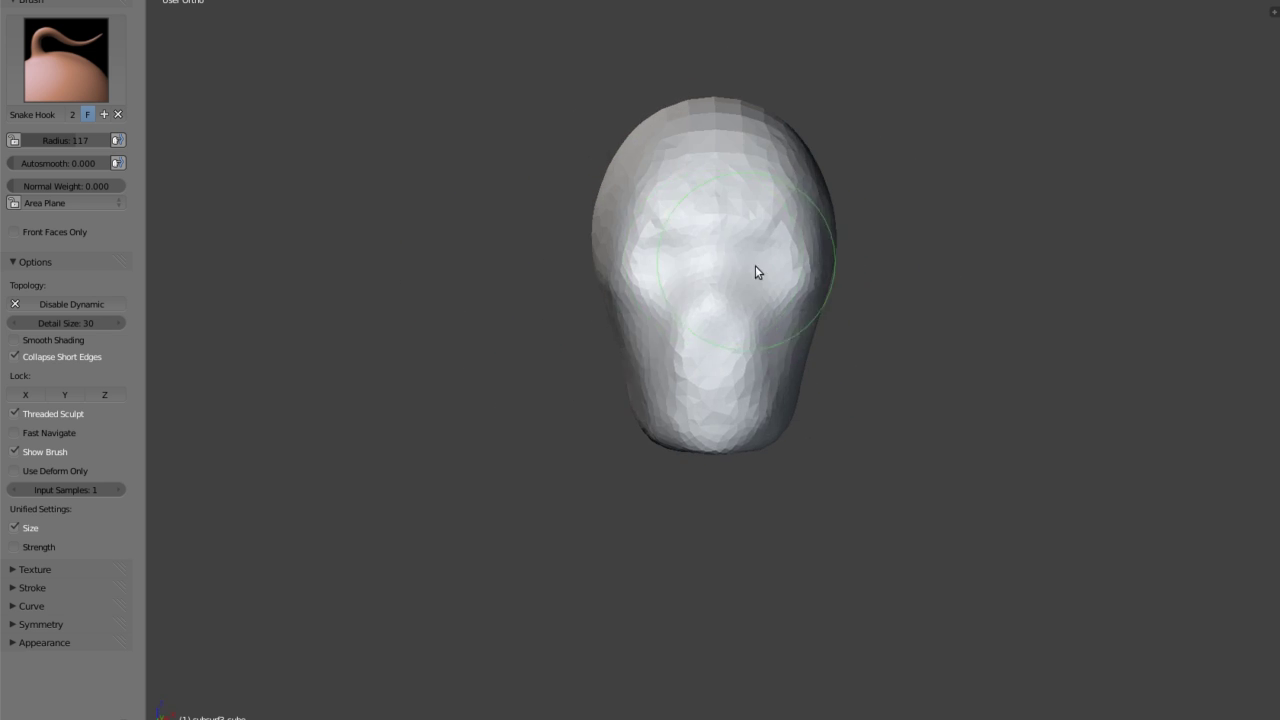
pyautogui.press('KP_1')
# Undo recent sculpt strokes to settle on the narrower head with a lower crown.
pyautogui.hotkey('ctrl', 'z')
pyautogui.hotkey('ctrl', 'z')
pyautogui.hotkey('ctrl', 'shift', 'z')
pyautogui.hotkey('ctrl', 'z')
pyautogui.press('space')
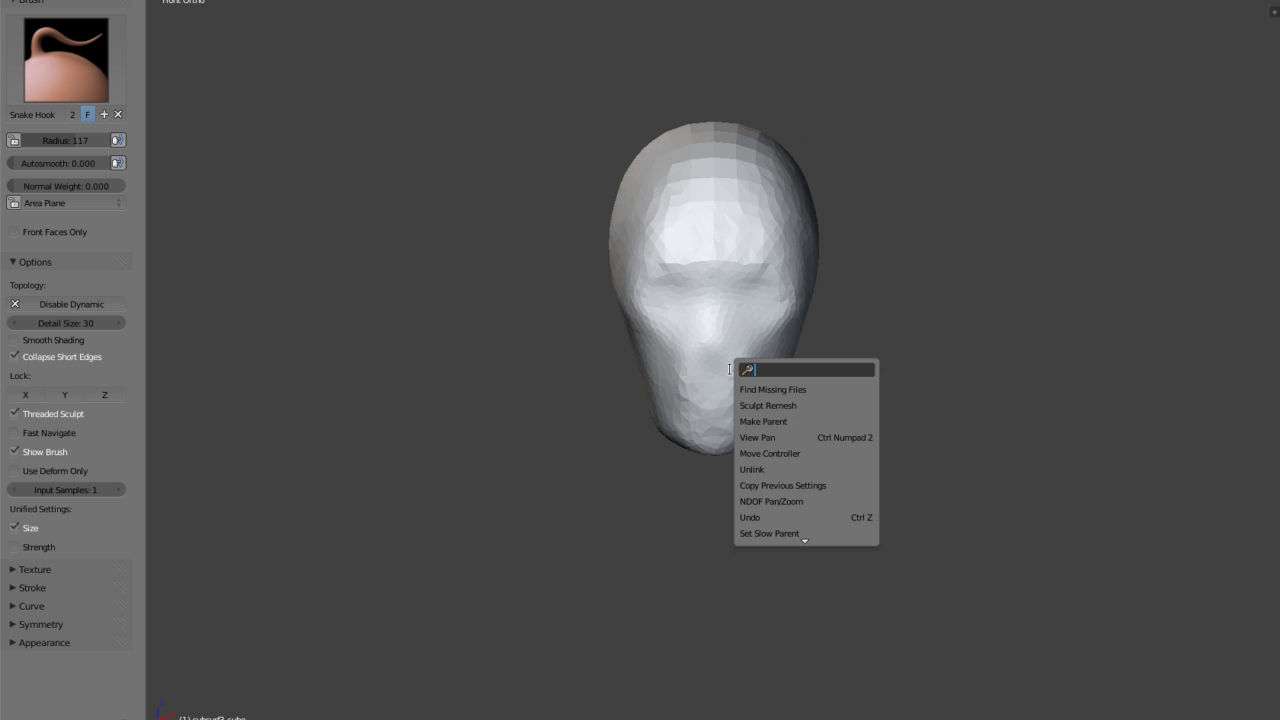
# Add a UV sphere through the operator search with 'sph'.
pyautogui.write('sph')
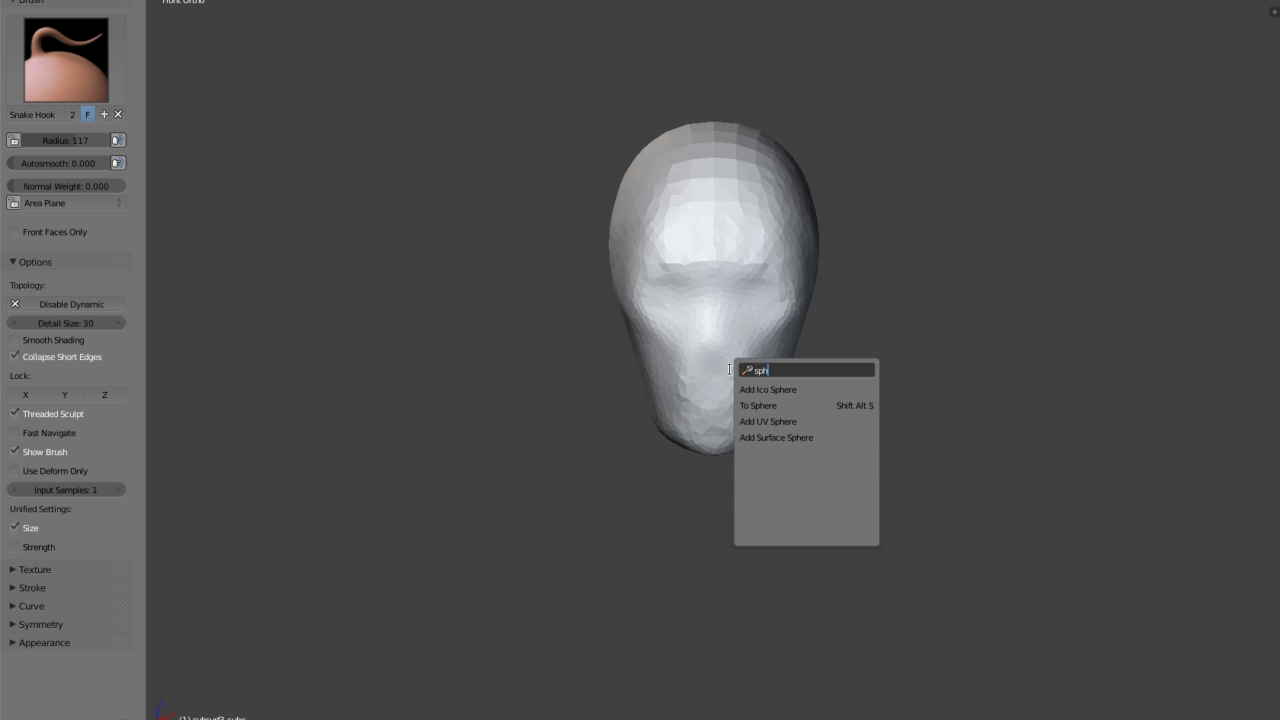
pyautogui.press('Down')
pyautogui.press('Down')
pyautogui.press('Return')
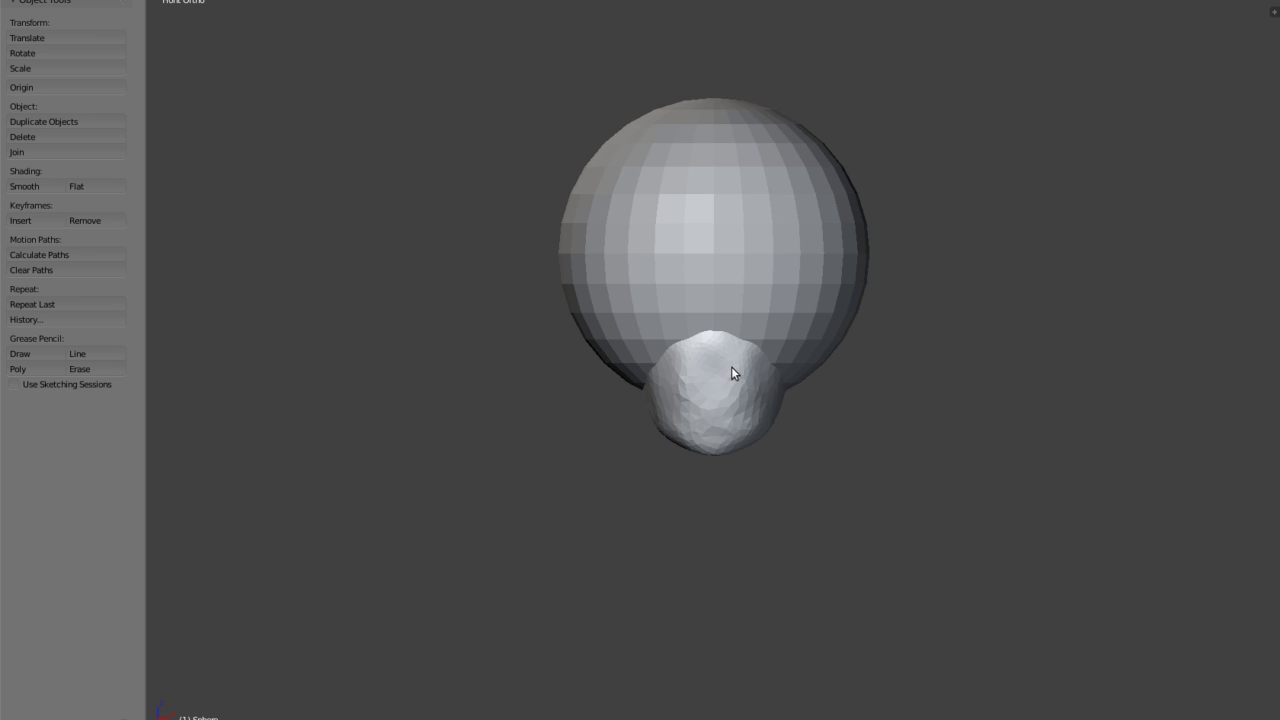
# Move the sphere straight down beneath the head and view it from the right side.
pyautogui.press('g')
pyautogui.press('z')
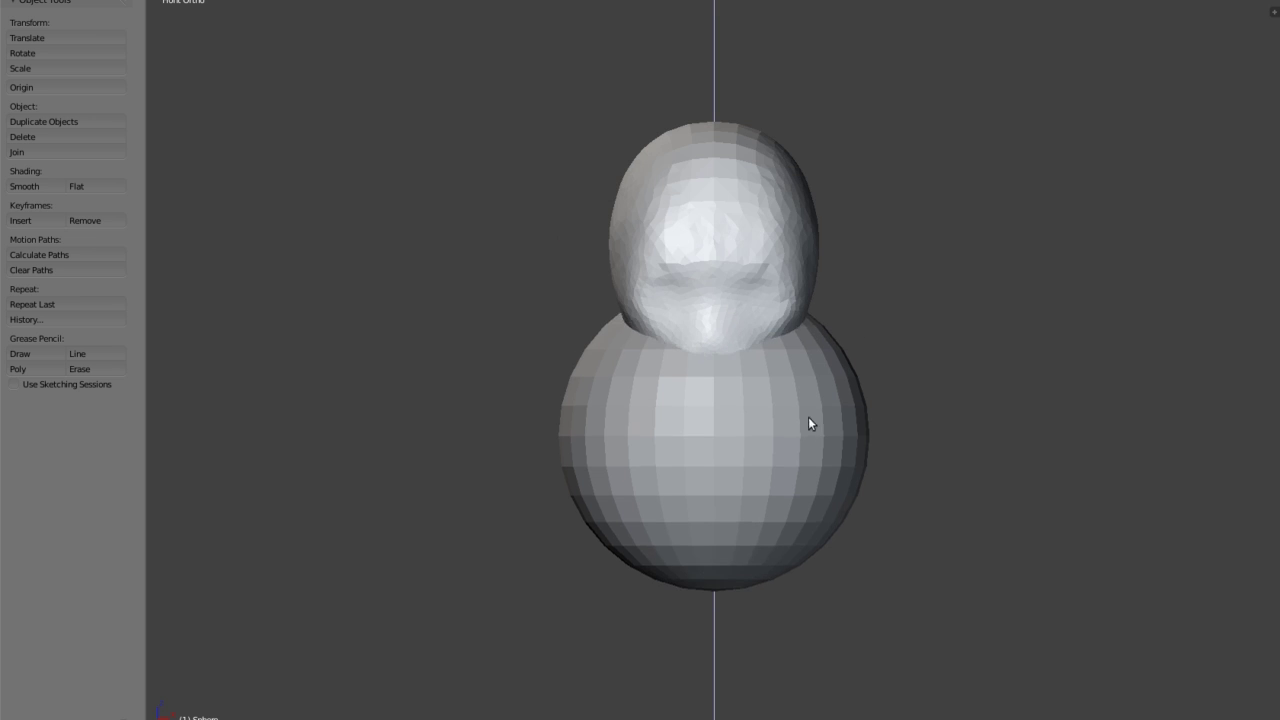
pyautogui.click(801, 444)
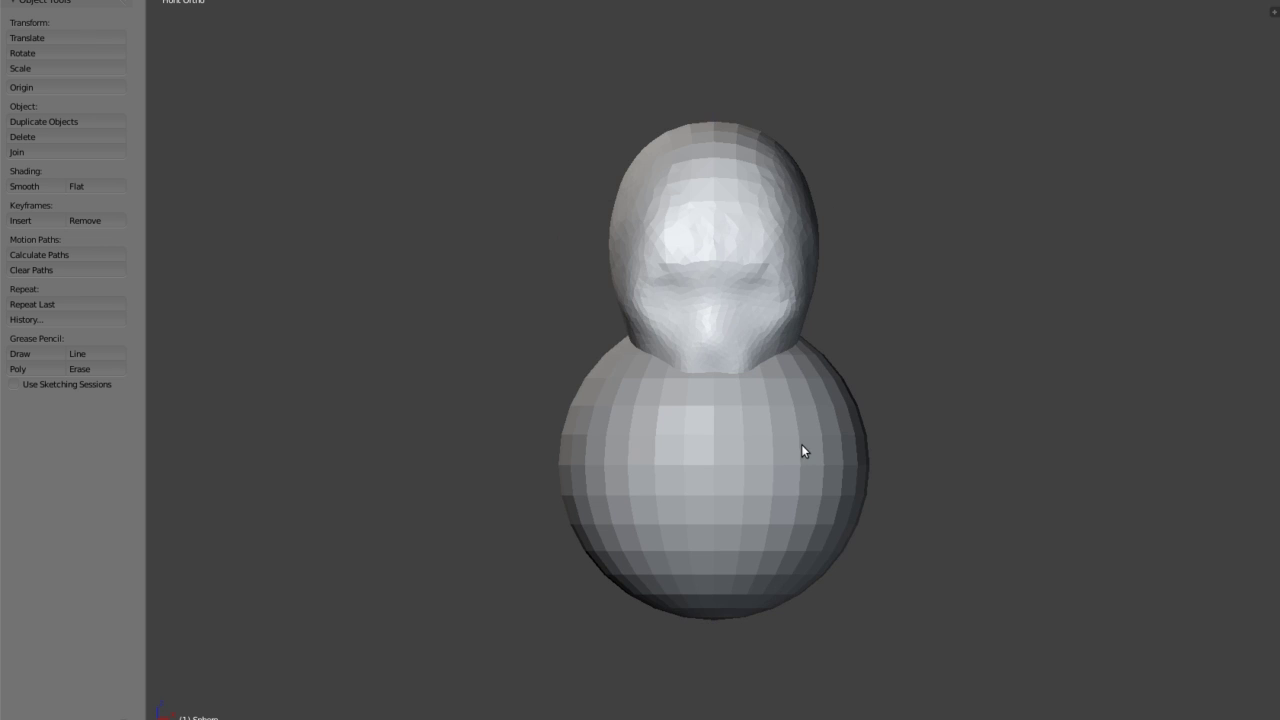
pyautogui.press('KP_3')
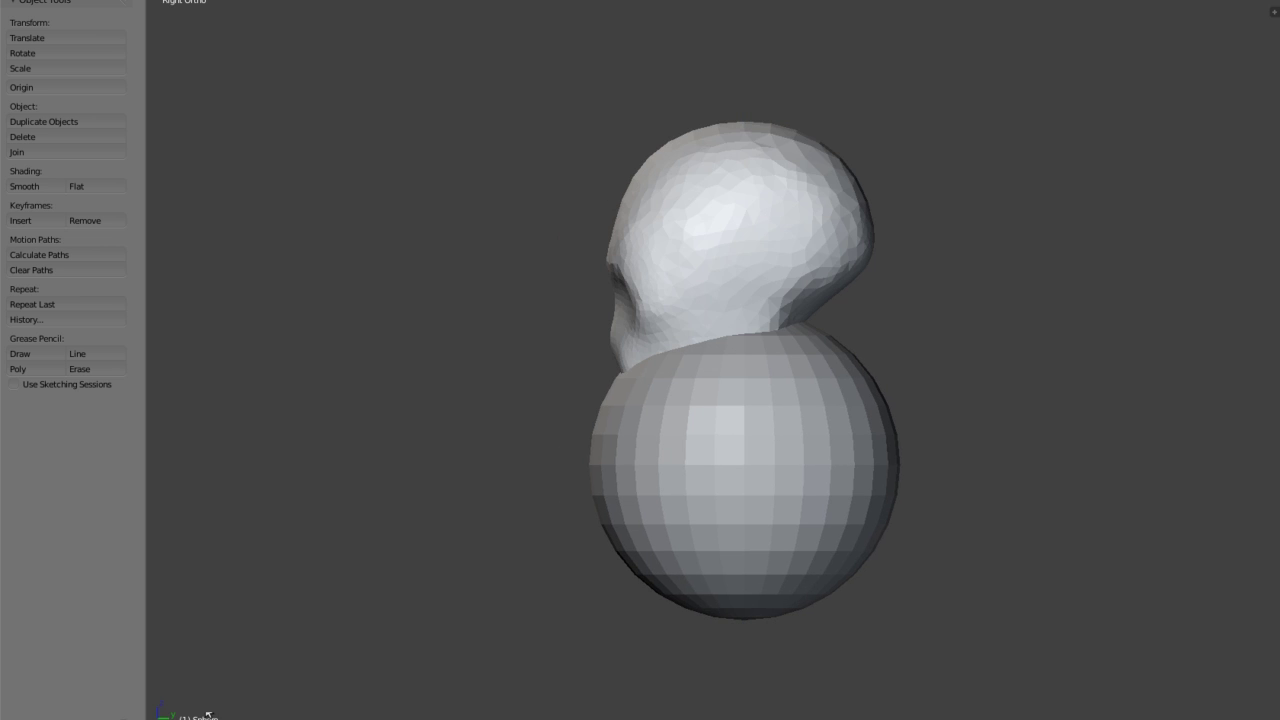
pyautogui.click(208, 716)
# Enter Sculpt Mode, enable dynamic topology, and pull the lower sphere up into a narrow body.
pyautogui.click(180, 698)
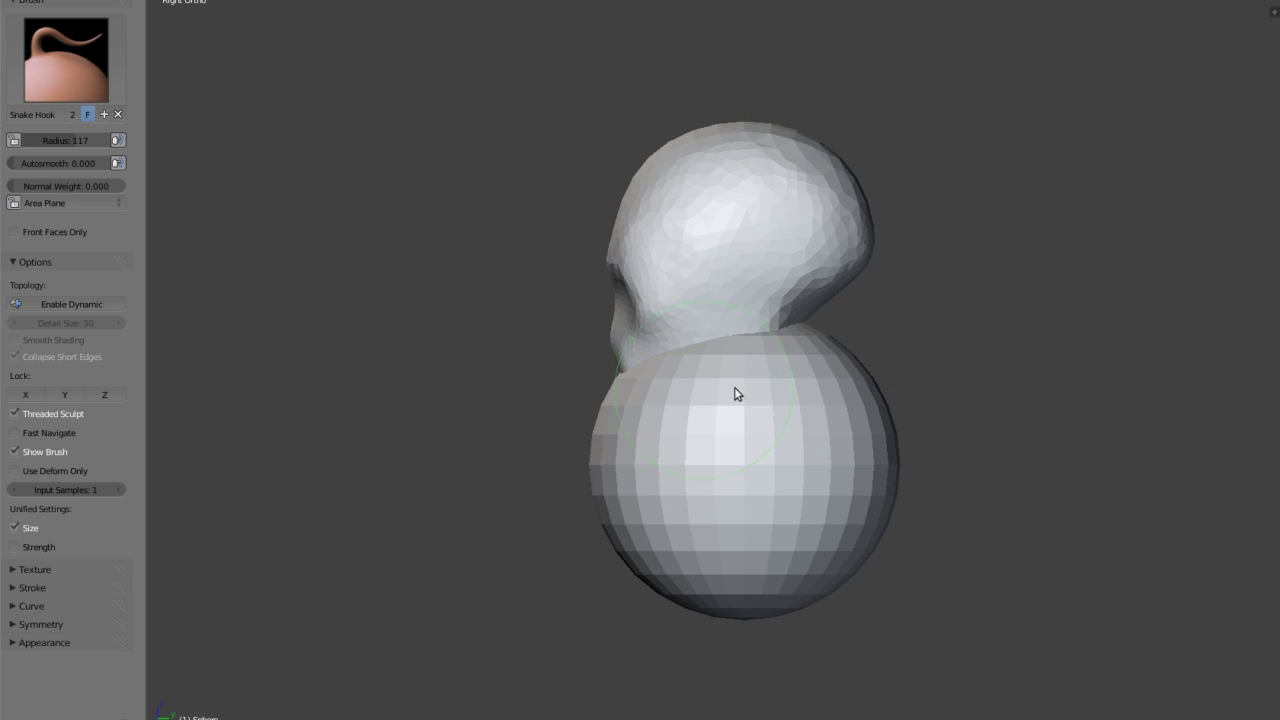
pyautogui.scroll(-3, 690, 432)
pyautogui.scroll(-1, 640, 345)
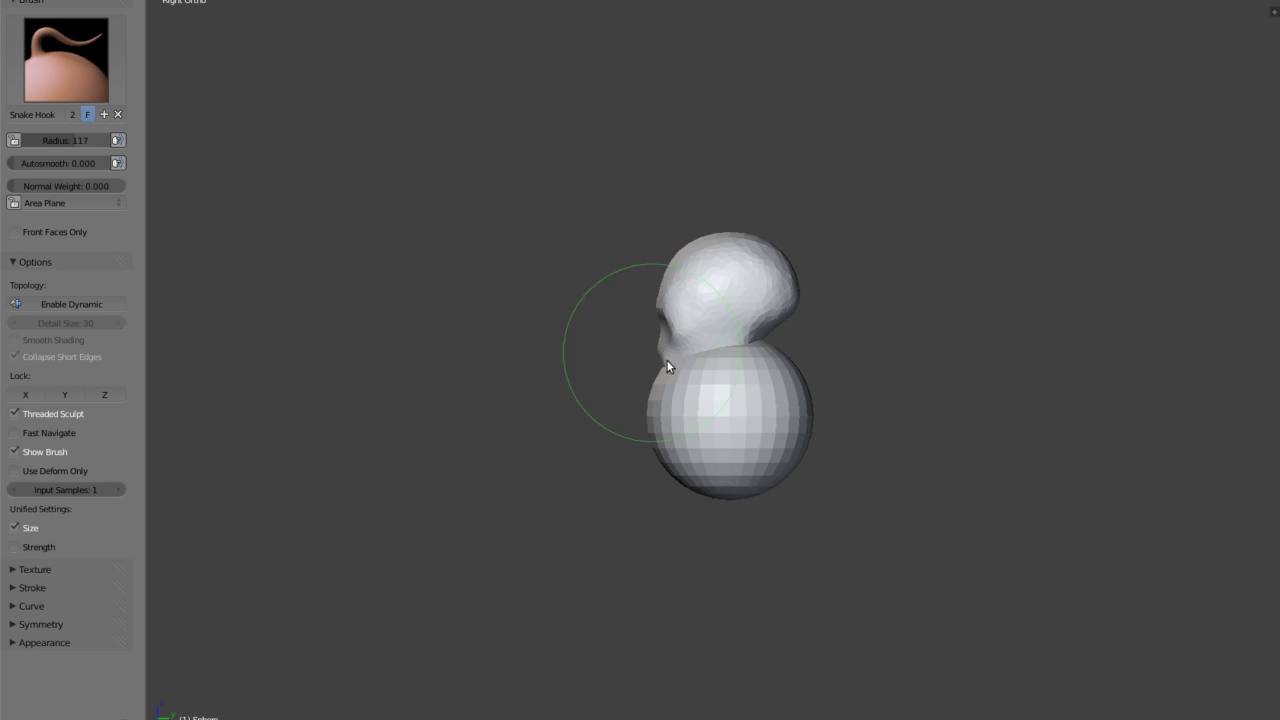
pyautogui.scroll(-1, 708, 347)
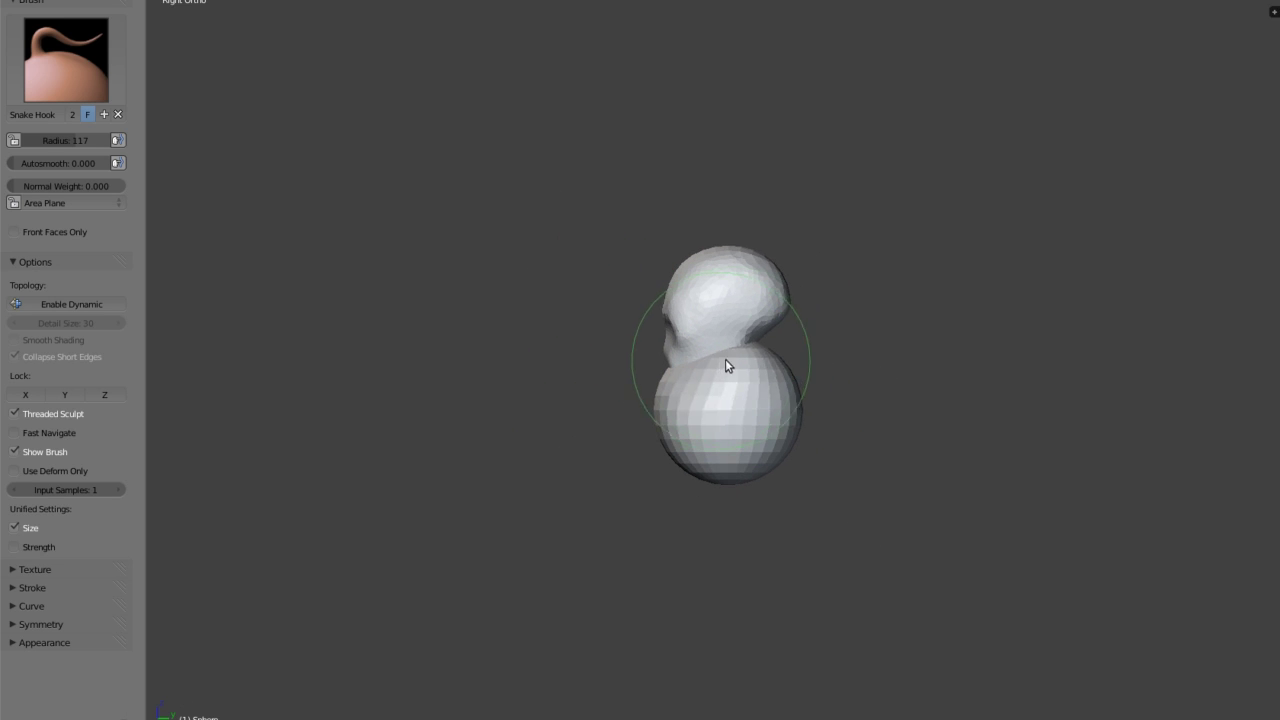
pyautogui.click(62, 308)
pyautogui.moveTo(737, 349)
pyautogui.mouseDown()
pyautogui.moveTo(760, 349)
pyautogui.moveTo(751, 340)
pyautogui.moveTo(686, 380)
pyautogui.moveTo(709, 396)
pyautogui.moveTo(777, 374)
pyautogui.moveTo(794, 454)
pyautogui.mouseUp()
pyautogui.moveTo(674, 443)
pyautogui.mouseDown(button='middle')
pyautogui.moveTo(727, 434)
pyautogui.moveTo(708, 435)
pyautogui.moveTo(726, 452)
pyautogui.moveTo(689, 410)
pyautogui.moveTo(709, 432)
pyautogui.moveTo(783, 384)
pyautogui.moveTo(749, 430)
pyautogui.moveTo(731, 317)
pyautogui.moveTo(677, 323)
pyautogui.moveTo(769, 343)
pyautogui.moveTo(703, 330)
pyautogui.moveTo(733, 335)
pyautogui.mouseUp(button='middle')
pyautogui.moveTo(731, 334)
pyautogui.mouseDown()
pyautogui.moveTo(674, 371)
pyautogui.moveTo(689, 362)
pyautogui.moveTo(684, 374)
pyautogui.mouseUp()
# Pull out a shoulder bulge and reshape the jaw and neck area.
pyautogui.moveTo(691, 374)
pyautogui.mouseDown(button='middle')
pyautogui.moveTo(629, 357)
pyautogui.moveTo(643, 326)
pyautogui.moveTo(688, 402)
pyautogui.moveTo(659, 322)
pyautogui.moveTo(671, 408)
pyautogui.moveTo(657, 328)
pyautogui.mouseUp(button='middle')
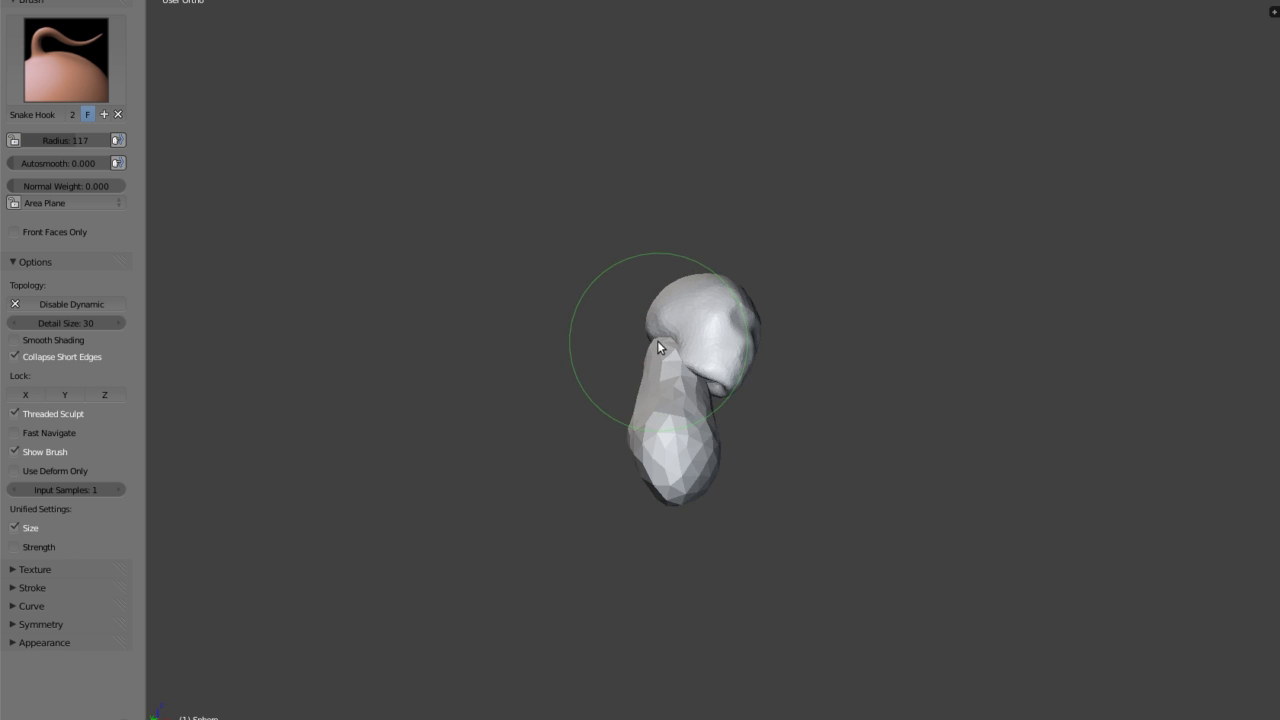
pyautogui.moveTo(655, 331)
pyautogui.mouseDown(button='middle')
pyautogui.moveTo(714, 364)
pyautogui.moveTo(765, 339)
pyautogui.moveTo(647, 346)
pyautogui.mouseUp(button='middle')
pyautogui.moveTo(709, 422)
pyautogui.mouseDown(button='middle')
pyautogui.moveTo(557, 349)
pyautogui.moveTo(720, 451)
pyautogui.moveTo(766, 437)
pyautogui.mouseUp(button='middle')
pyautogui.moveTo(787, 446)
pyautogui.mouseDown()
pyautogui.moveTo(817, 431)
pyautogui.moveTo(799, 437)
pyautogui.mouseUp()
pyautogui.moveTo(799, 437)
pyautogui.mouseDown(button='middle')
pyautogui.moveTo(794, 417)
pyautogui.moveTo(726, 400)
pyautogui.moveTo(666, 437)
pyautogui.moveTo(693, 432)
pyautogui.moveTo(557, 271)
pyautogui.moveTo(652, 381)
pyautogui.moveTo(714, 286)
pyautogui.moveTo(788, 409)
pyautogui.moveTo(766, 423)
pyautogui.moveTo(727, 377)
pyautogui.mouseUp(button='middle')
pyautogui.moveTo(727, 377)
pyautogui.mouseDown()
pyautogui.moveTo(744, 379)
pyautogui.moveTo(718, 378)
pyautogui.mouseUp()
pyautogui.moveTo(718, 378); pyautogui.dragTo(799, 307, button='middle')
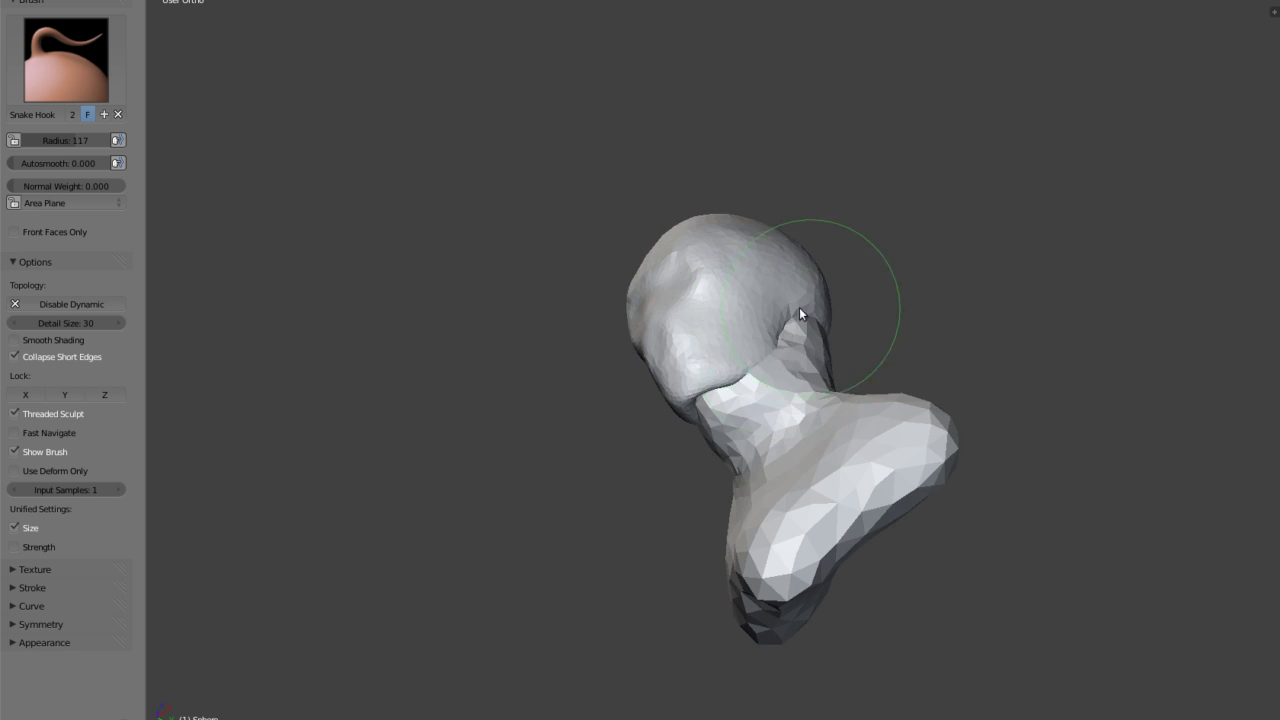
pyautogui.moveTo(783, 380)
pyautogui.mouseDown(button='middle')
pyautogui.moveTo(851, 304)
pyautogui.moveTo(676, 417)
pyautogui.moveTo(657, 380)
pyautogui.moveTo(694, 371)
pyautogui.moveTo(711, 337)
pyautogui.moveTo(682, 268)
pyautogui.moveTo(563, 245)
pyautogui.moveTo(640, 308)
pyautogui.moveTo(608, 313)
pyautogui.moveTo(729, 309)
pyautogui.mouseUp(button='middle')
# Orbit around the bust to inspect the head, neck and shoulders from front, back and below.
pyautogui.moveTo(640, 371); pyautogui.dragTo(904, 352, button='middle')
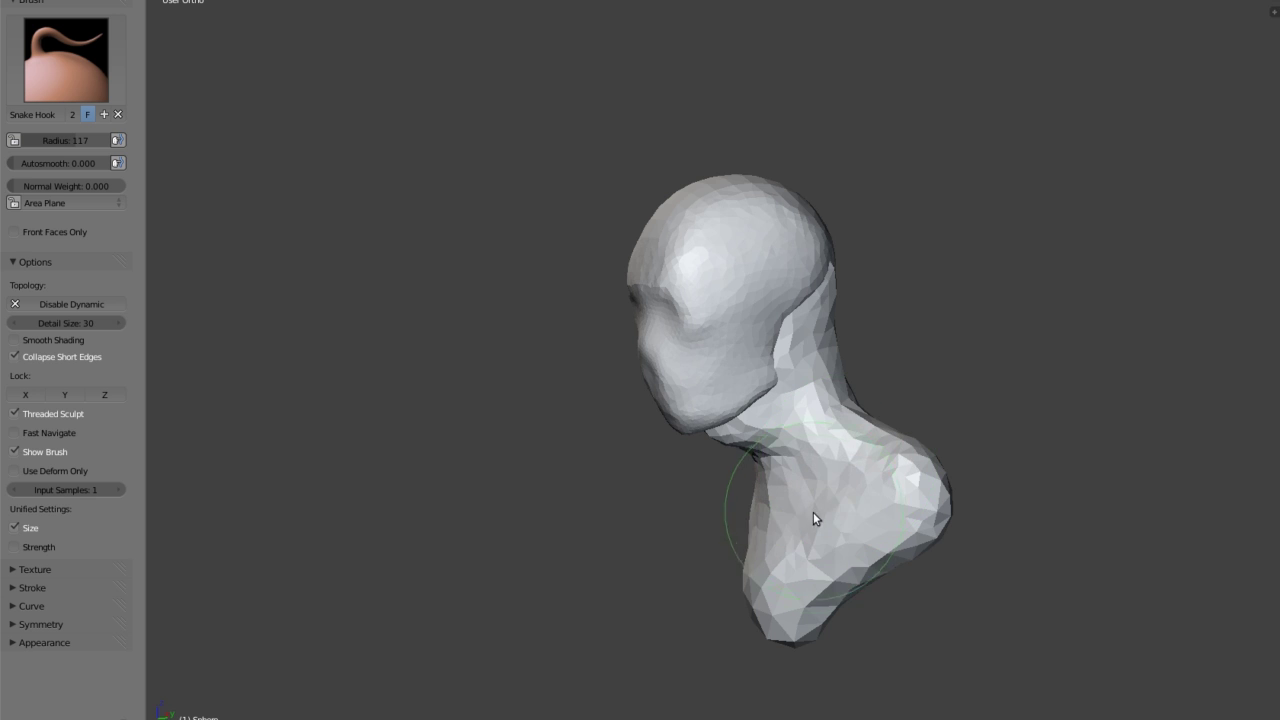
pyautogui.moveTo(809, 512); pyautogui.dragTo(783, 445, button='middle')
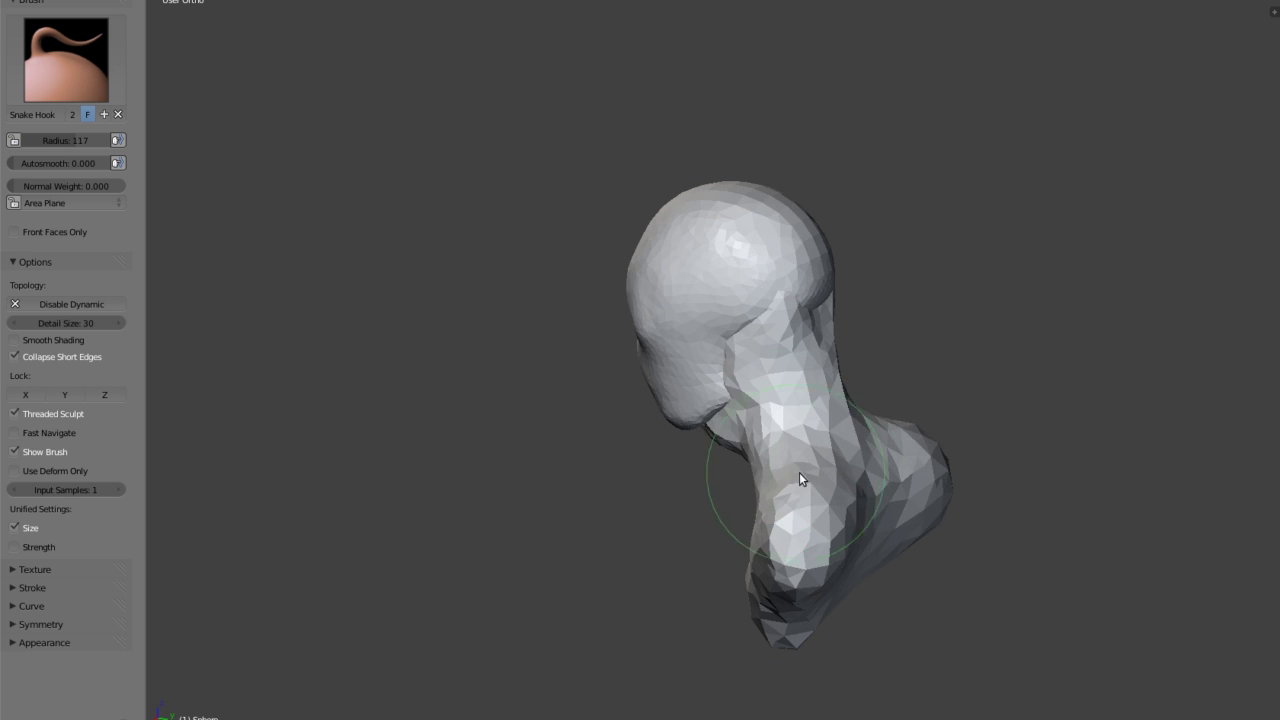
pyautogui.moveTo(874, 482); pyautogui.dragTo(622, 397, button='middle')
pyautogui.moveTo(685, 558)
pyautogui.mouseDown(button='middle')
pyautogui.moveTo(544, 383)
pyautogui.moveTo(618, 333)
pyautogui.moveTo(618, 381)
pyautogui.moveTo(742, 409)
pyautogui.moveTo(797, 462)
pyautogui.mouseUp(button='middle')
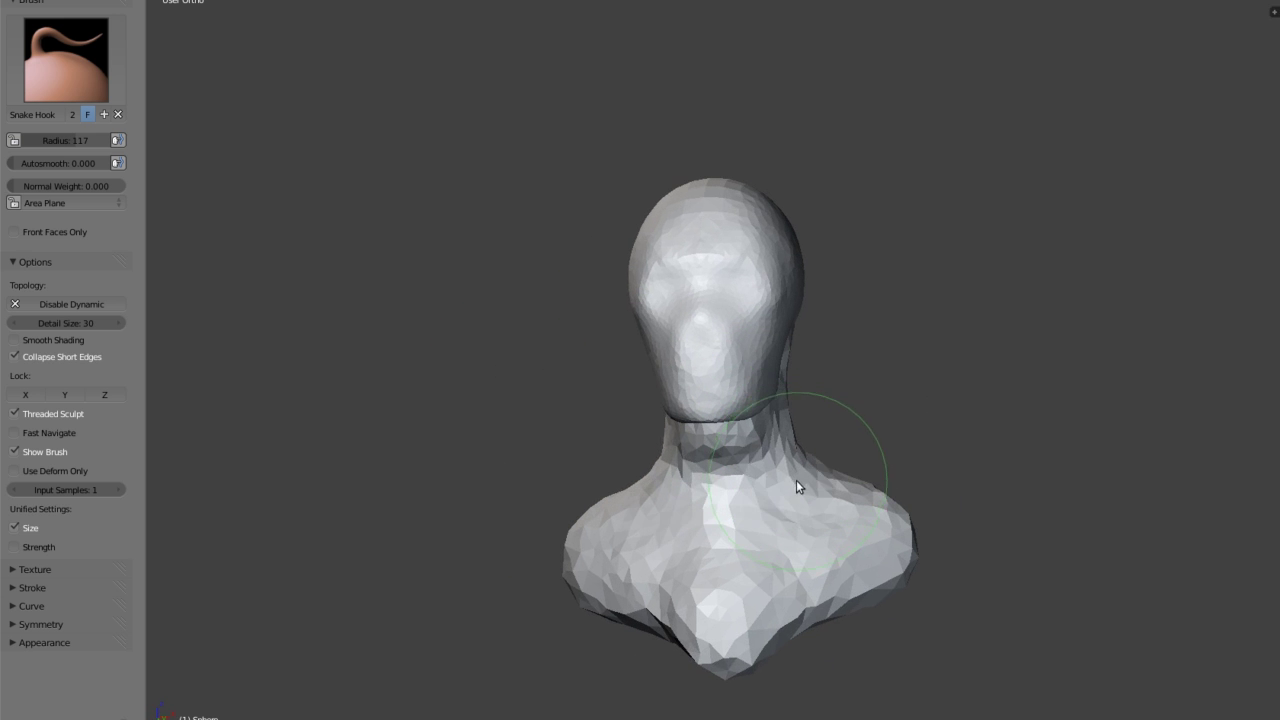
pyautogui.scroll(1, 795, 438)
pyautogui.moveTo(769, 454)
pyautogui.mouseDown(button='middle')
pyautogui.moveTo(690, 366)
pyautogui.moveTo(798, 425)
pyautogui.moveTo(860, 506)
pyautogui.moveTo(851, 529)
pyautogui.moveTo(757, 550)
pyautogui.moveTo(843, 500)
pyautogui.mouseUp(button='middle')
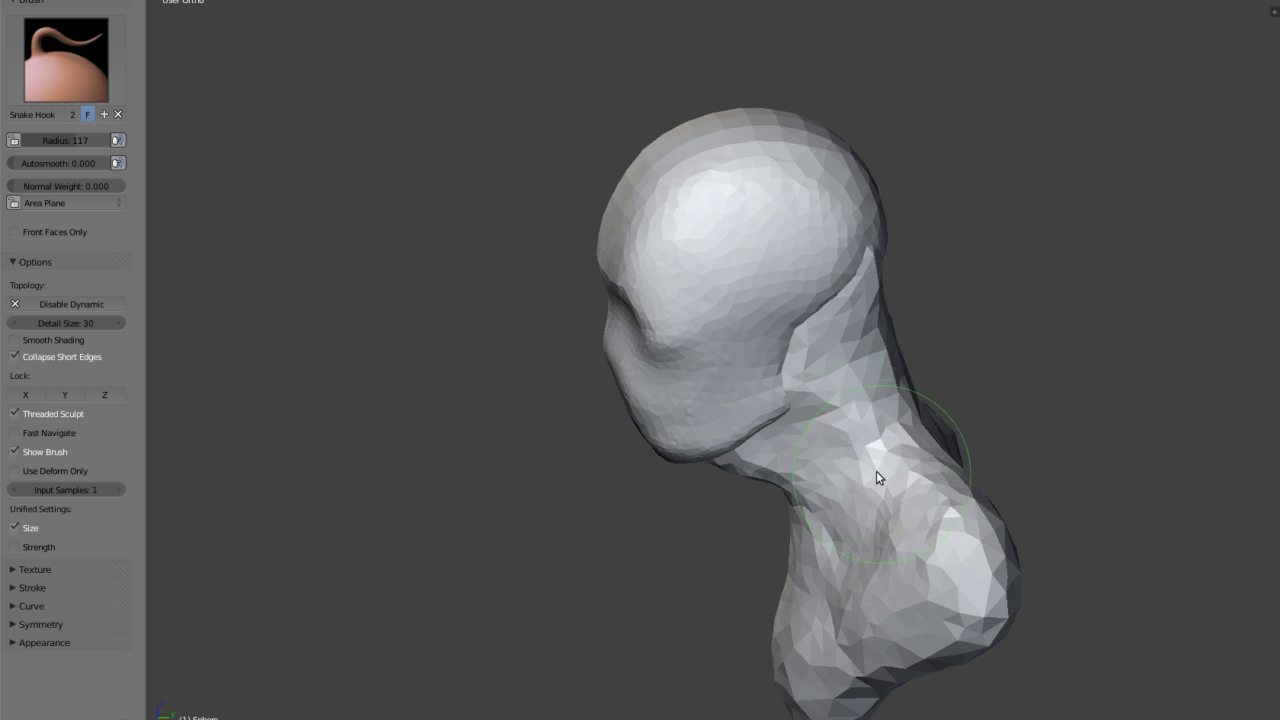
pyautogui.moveTo(868, 408); pyautogui.dragTo(854, 380, button='middle')
pyautogui.scroll(3, 854, 380)
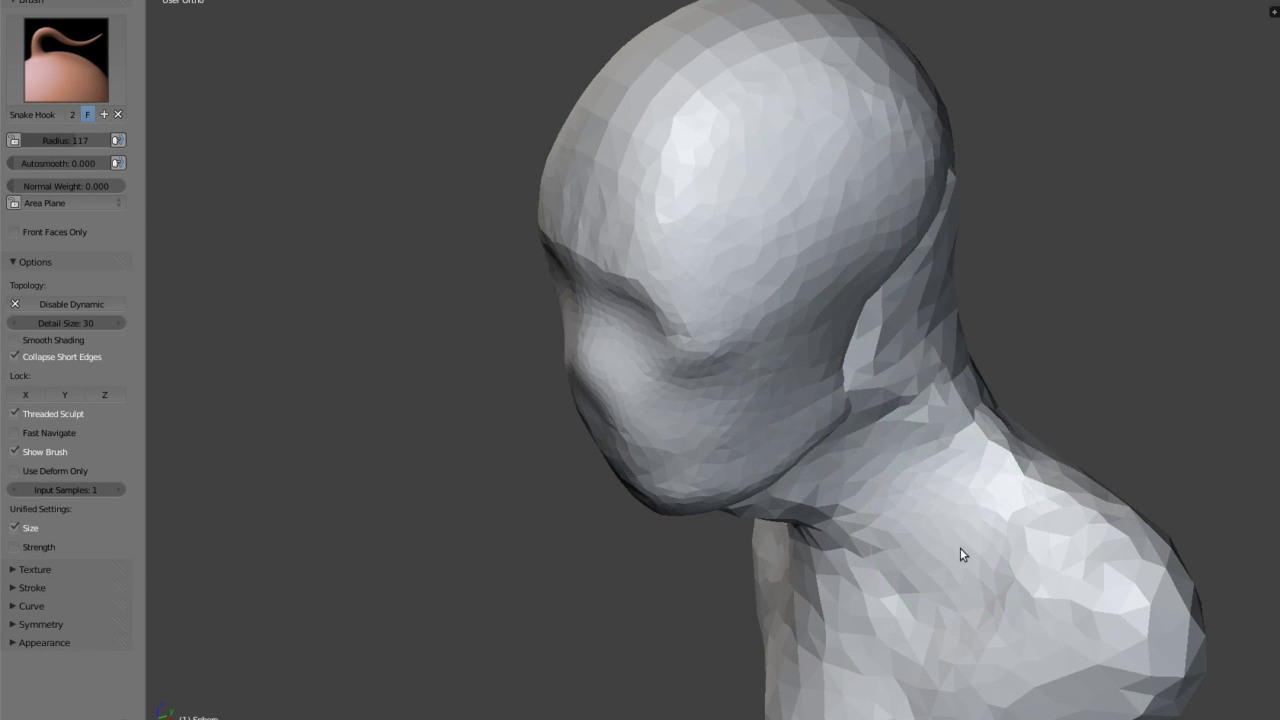
pyautogui.moveTo(998, 527)
pyautogui.mouseDown(button='middle')
pyautogui.moveTo(906, 408)
pyautogui.moveTo(814, 414)
pyautogui.moveTo(850, 420)
pyautogui.mouseUp(button='middle')
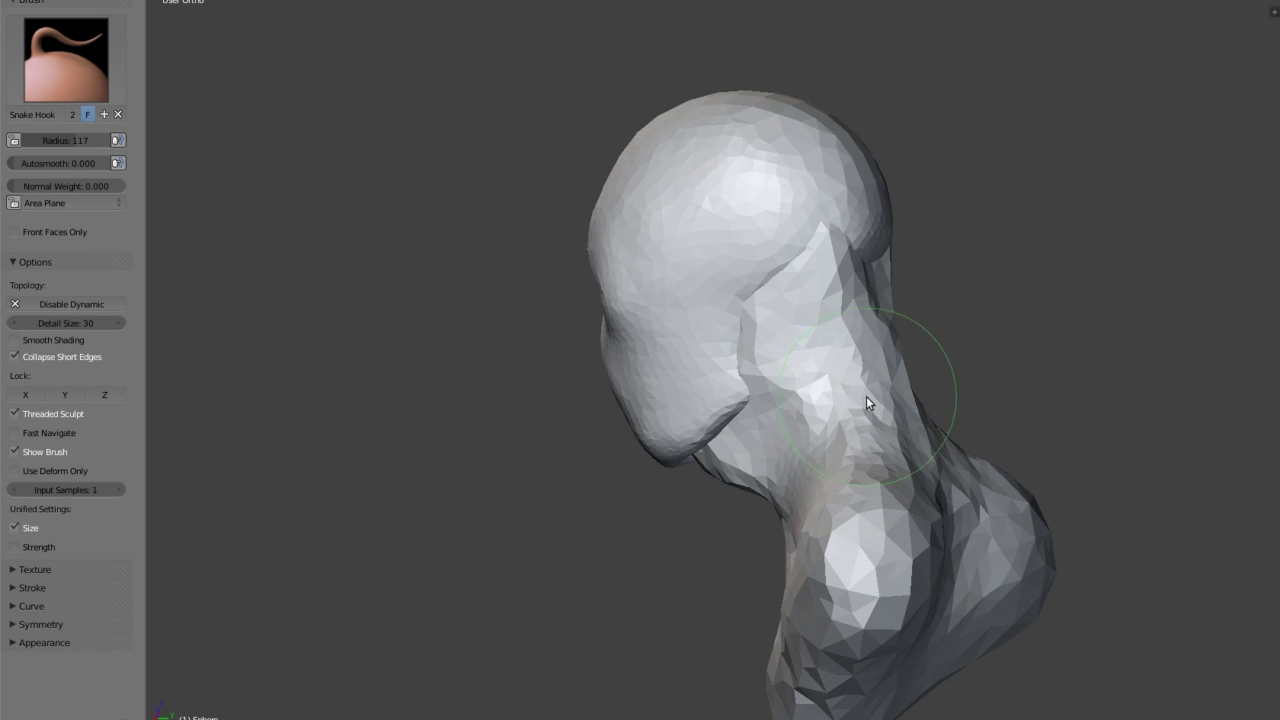
# Return to Front Ortho view and zoom out to frame the whole bust.
pyautogui.press('KP_1')
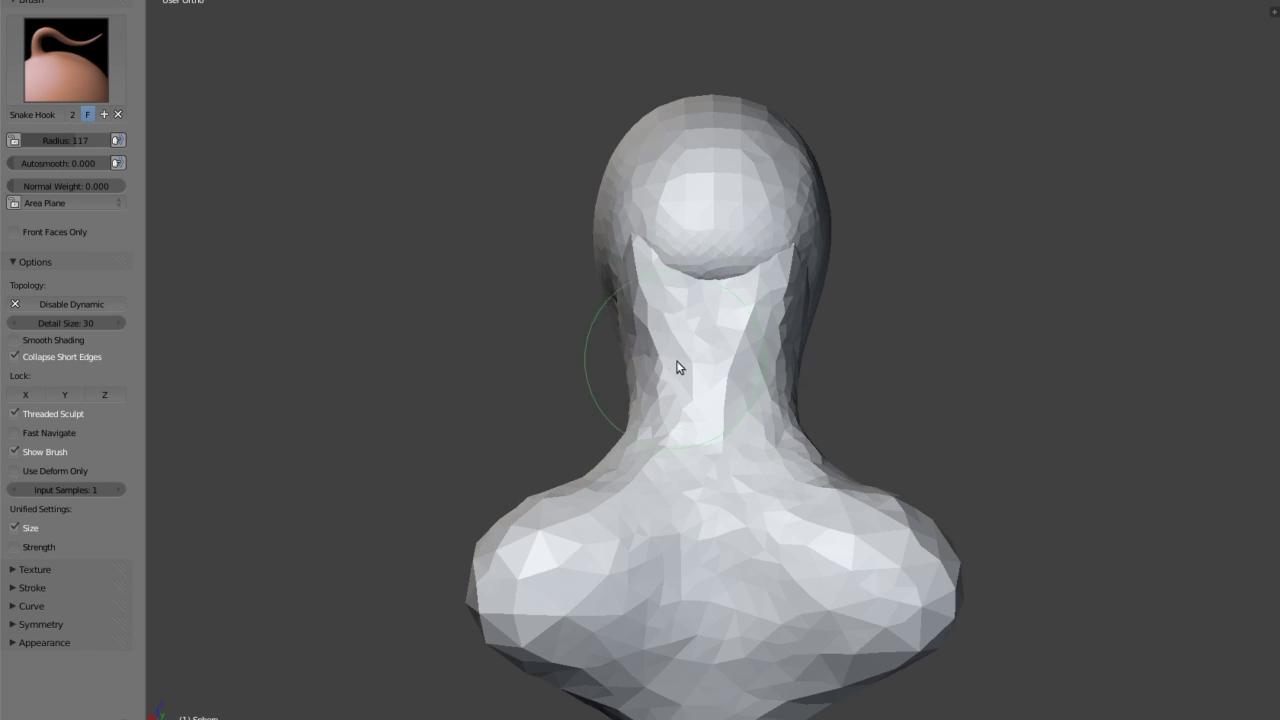
pyautogui.moveTo(711, 409)
pyautogui.mouseDown(button='middle')
pyautogui.moveTo(600, 325)
pyautogui.moveTo(541, 412)
pyautogui.moveTo(566, 415)
pyautogui.mouseUp(button='middle')
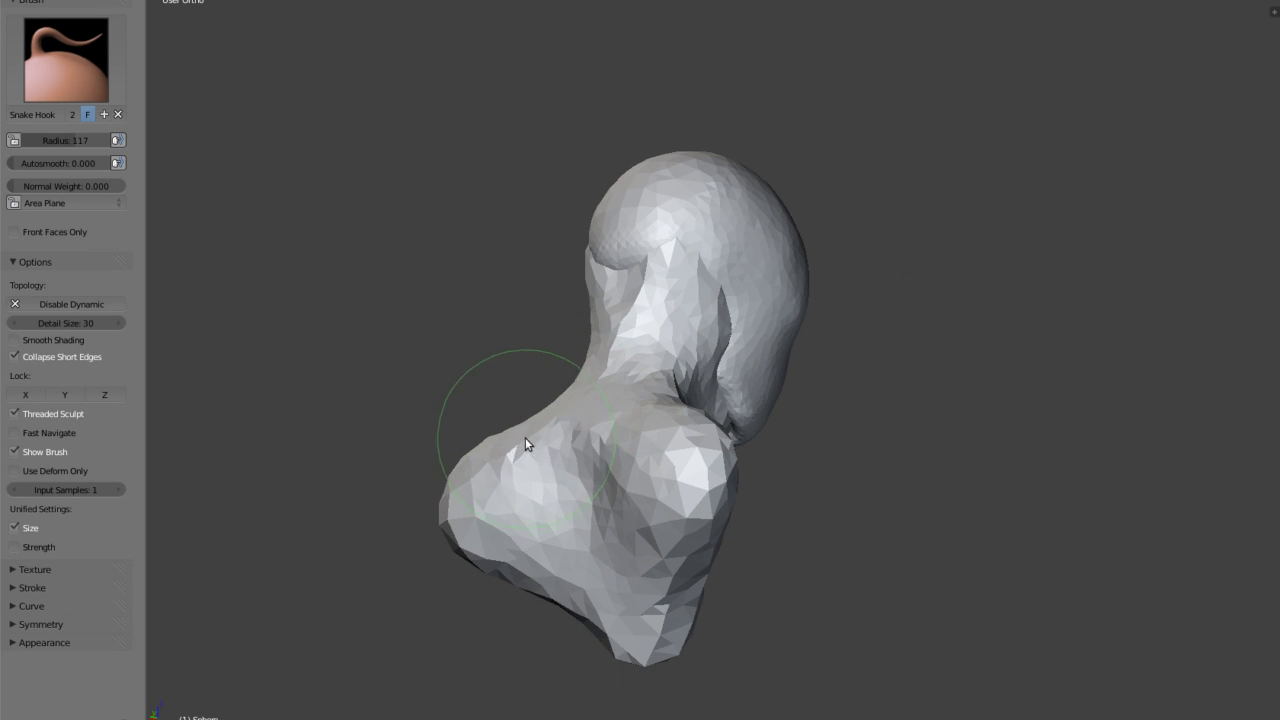
pyautogui.moveTo(612, 429)
pyautogui.mouseDown(button='middle')
pyautogui.moveTo(925, 485)
pyautogui.moveTo(880, 497)
pyautogui.mouseUp(button='middle')
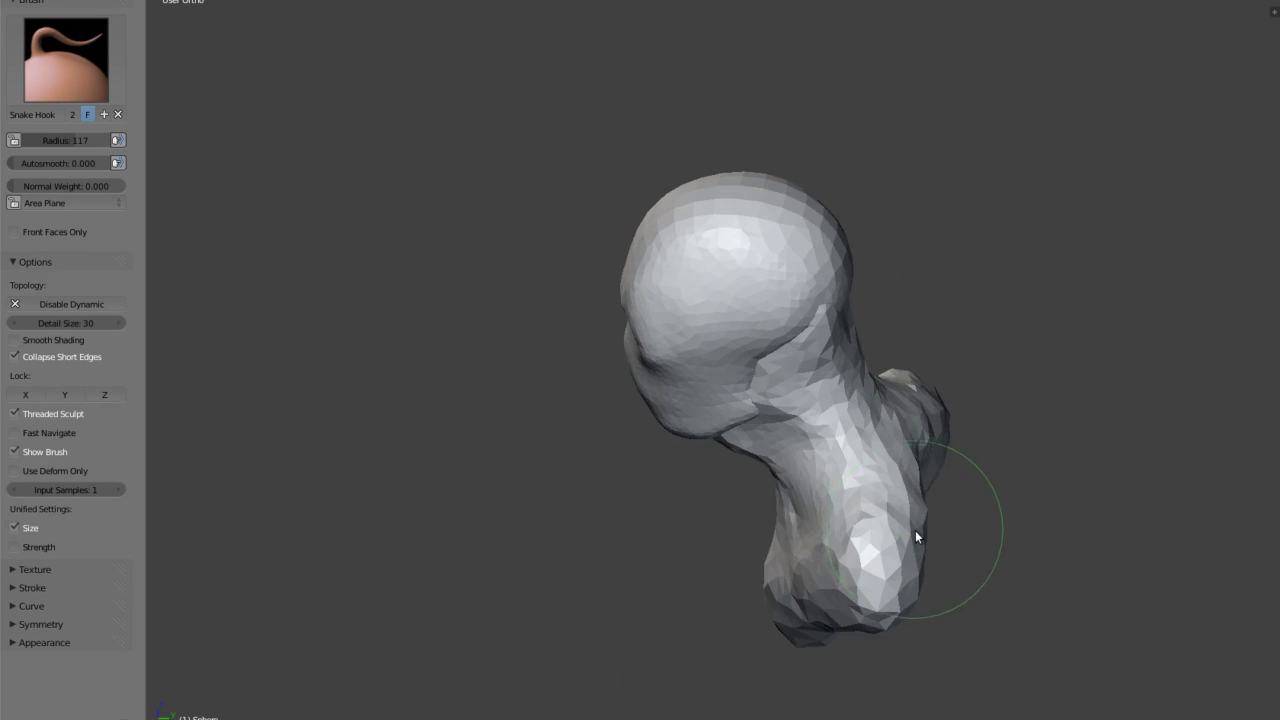
pyautogui.press('KP_1')
pyautogui.press('ctrl+KP_1')
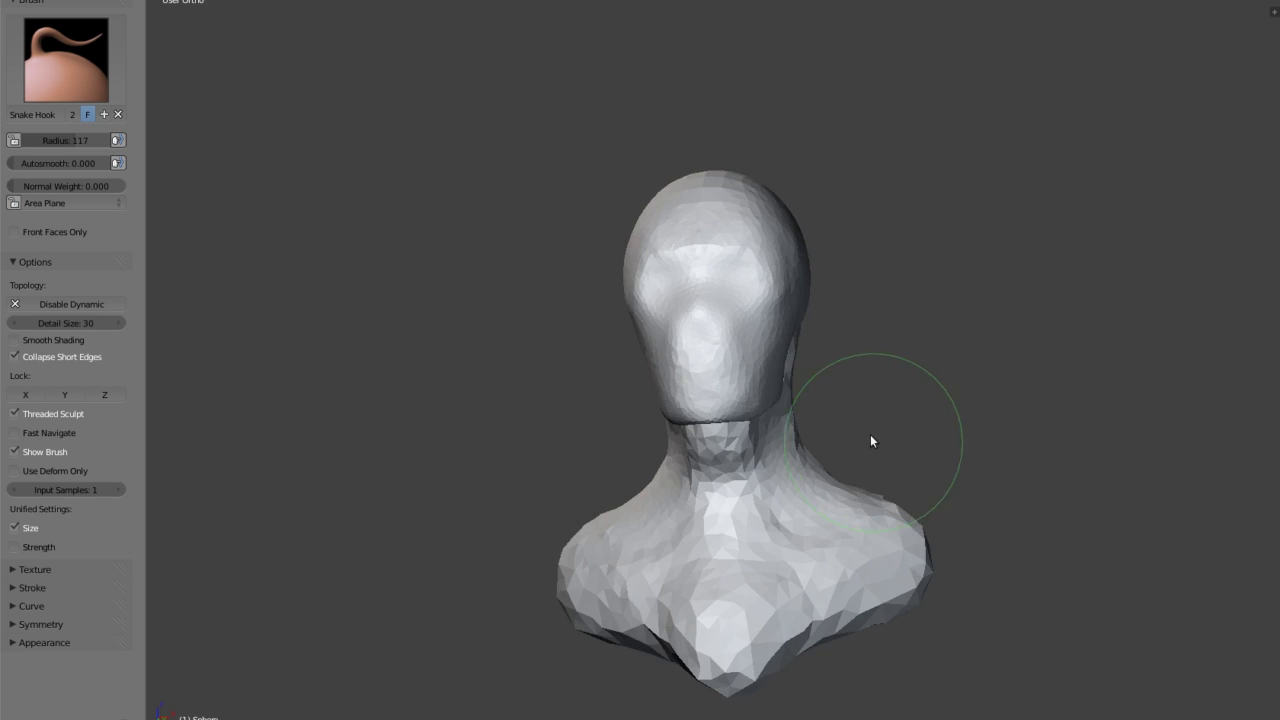
pyautogui.press('KP_1')
pyautogui.scroll(-1, 816, 460)
pyautogui.scroll(-2, 810, 395)
pyautogui.scroll(-1, 812, 387)
pyautogui.scroll(-1, 814, 408)
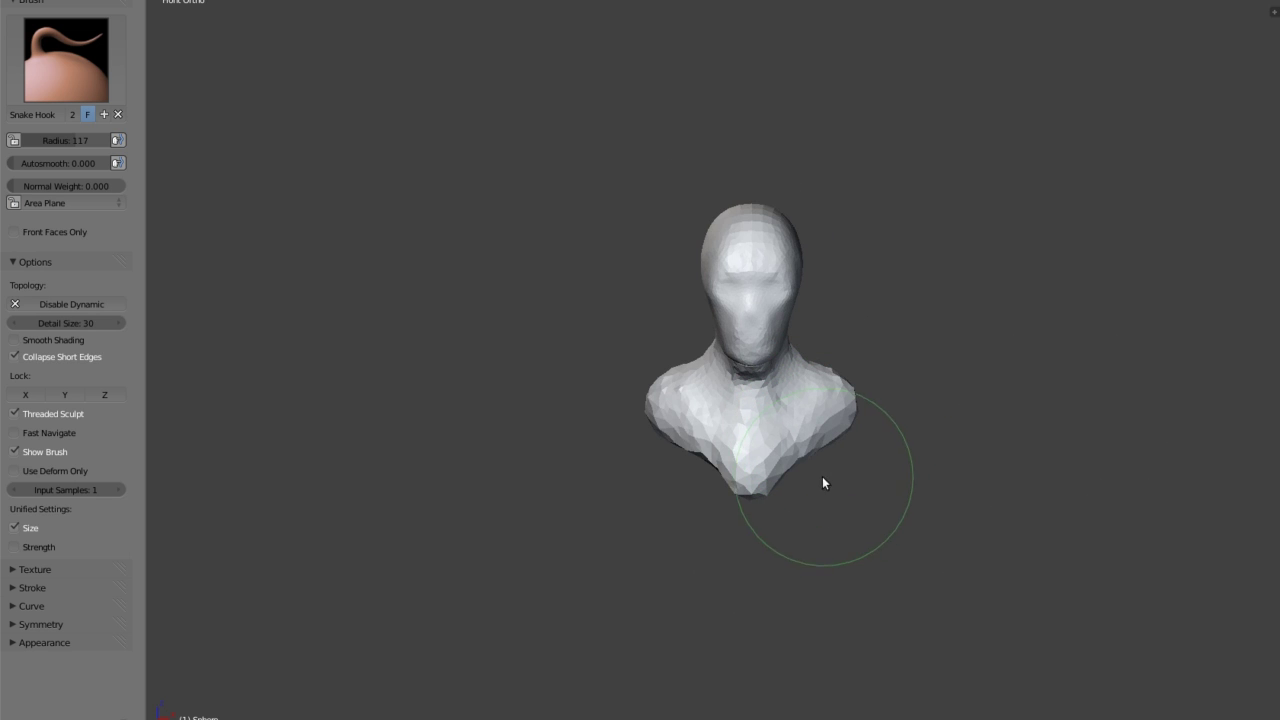
# Add a new UV sphere, move it below the neck in side view, and switch to Sculpt Mode.
pyautogui.press('space')
pyautogui.press('Return')
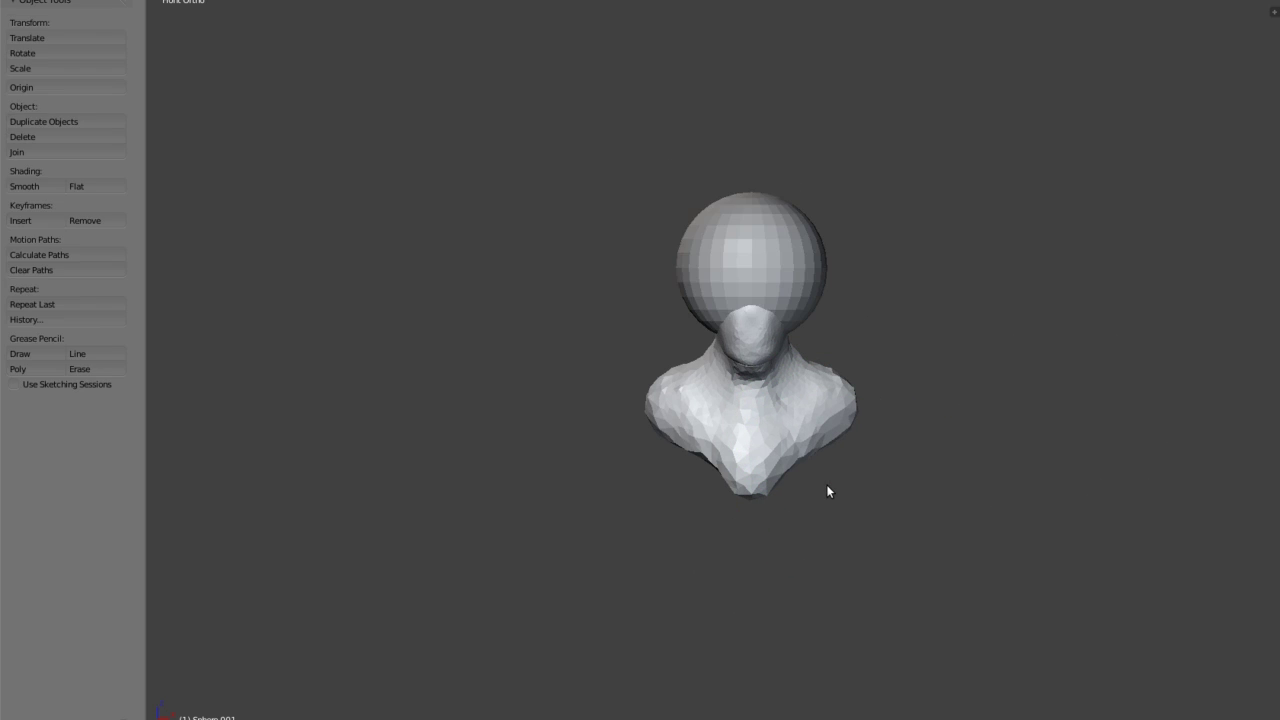
pyautogui.press('KP_3')
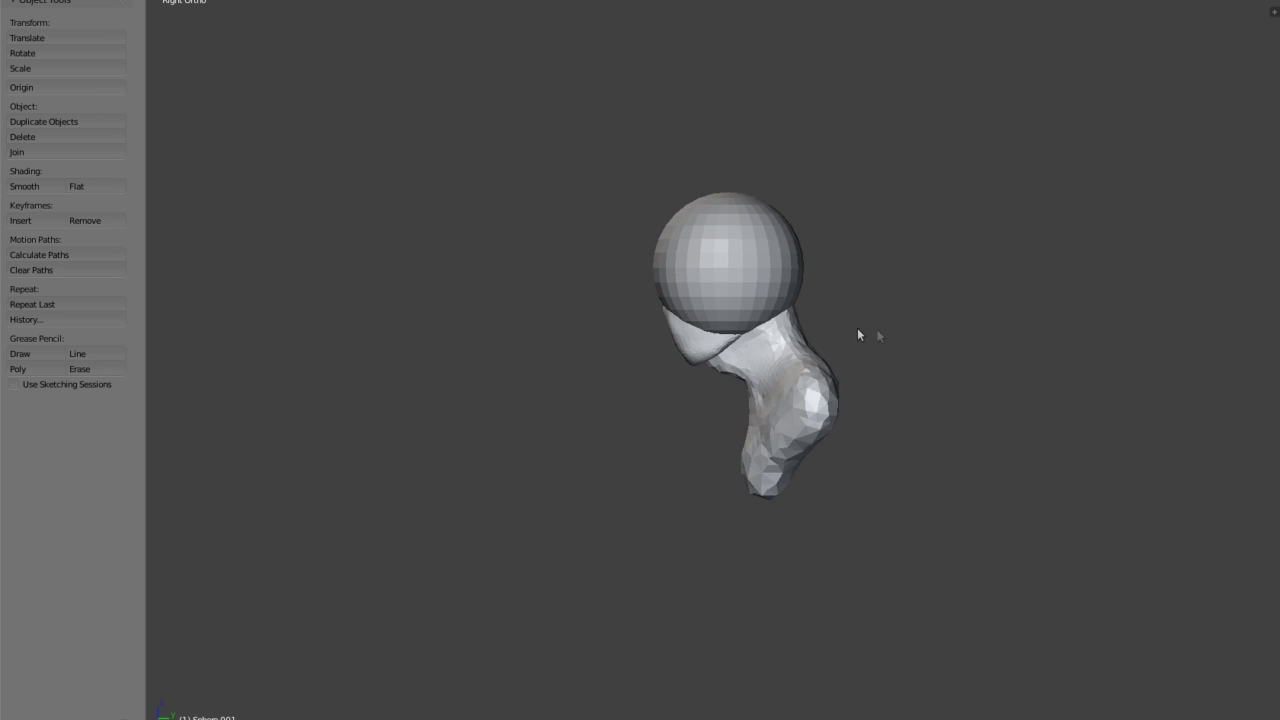
pyautogui.press('g')
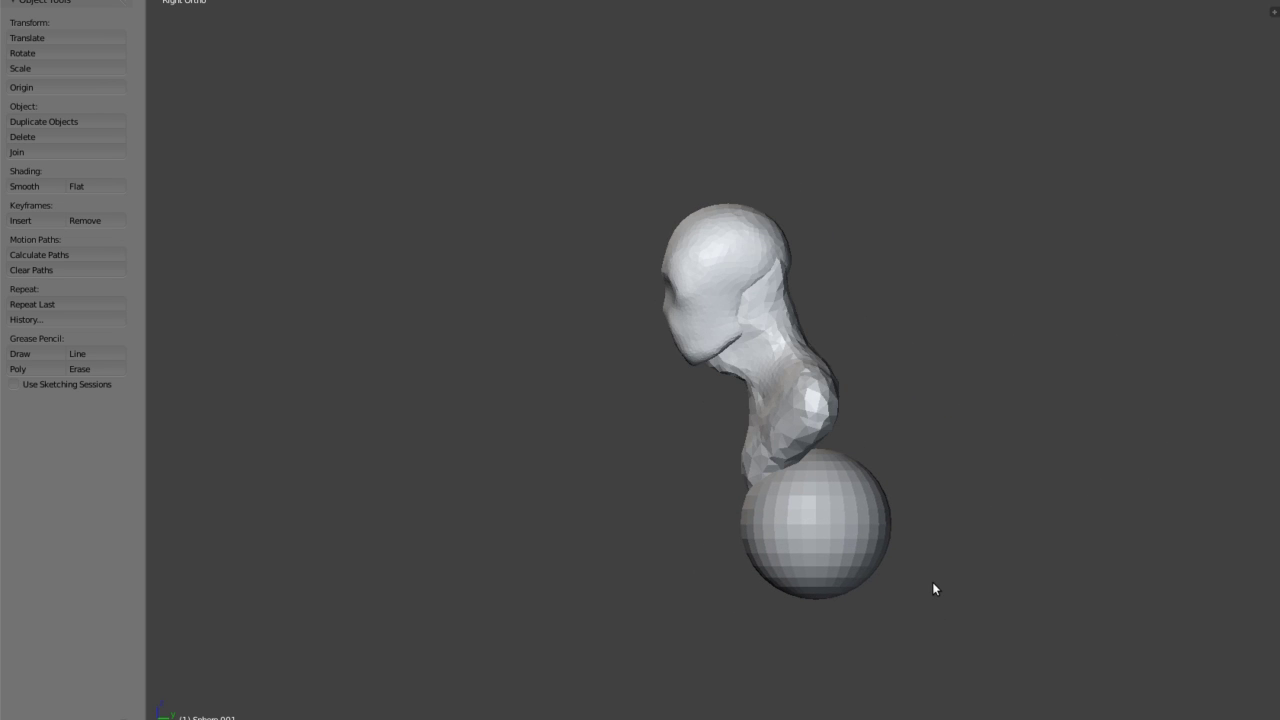
pyautogui.click(195, 717)
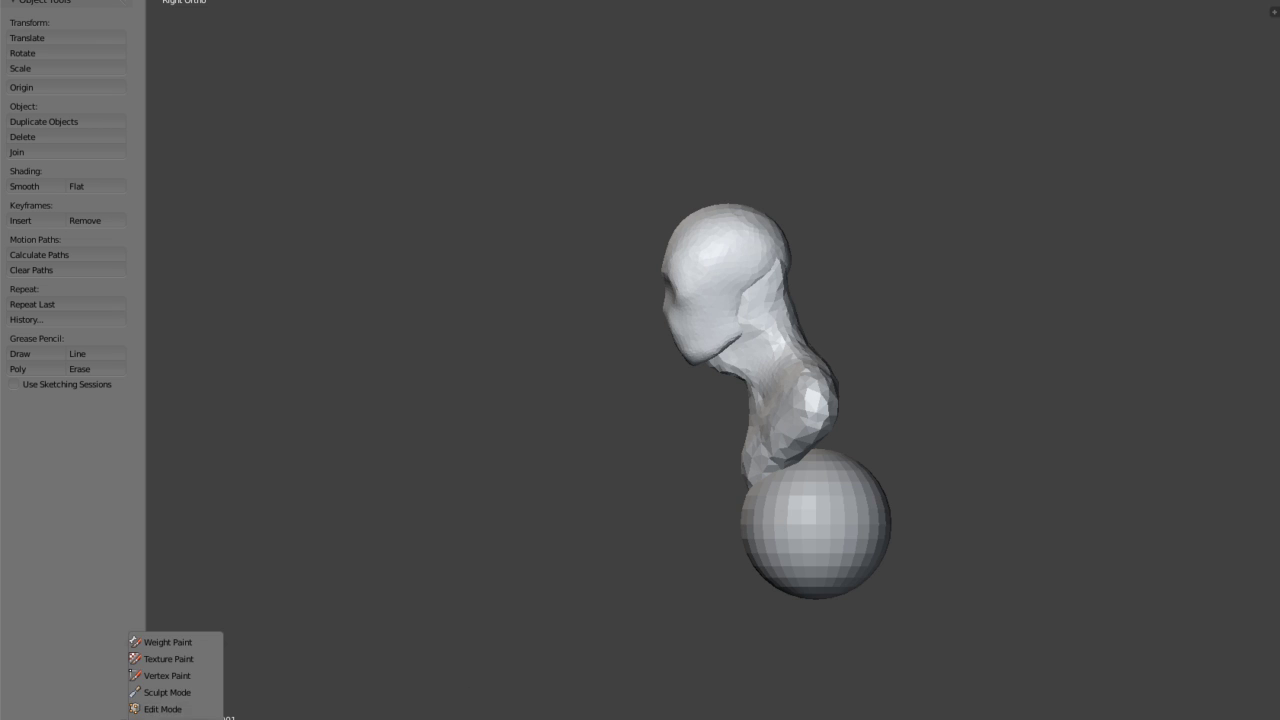
pyautogui.click(199, 694)
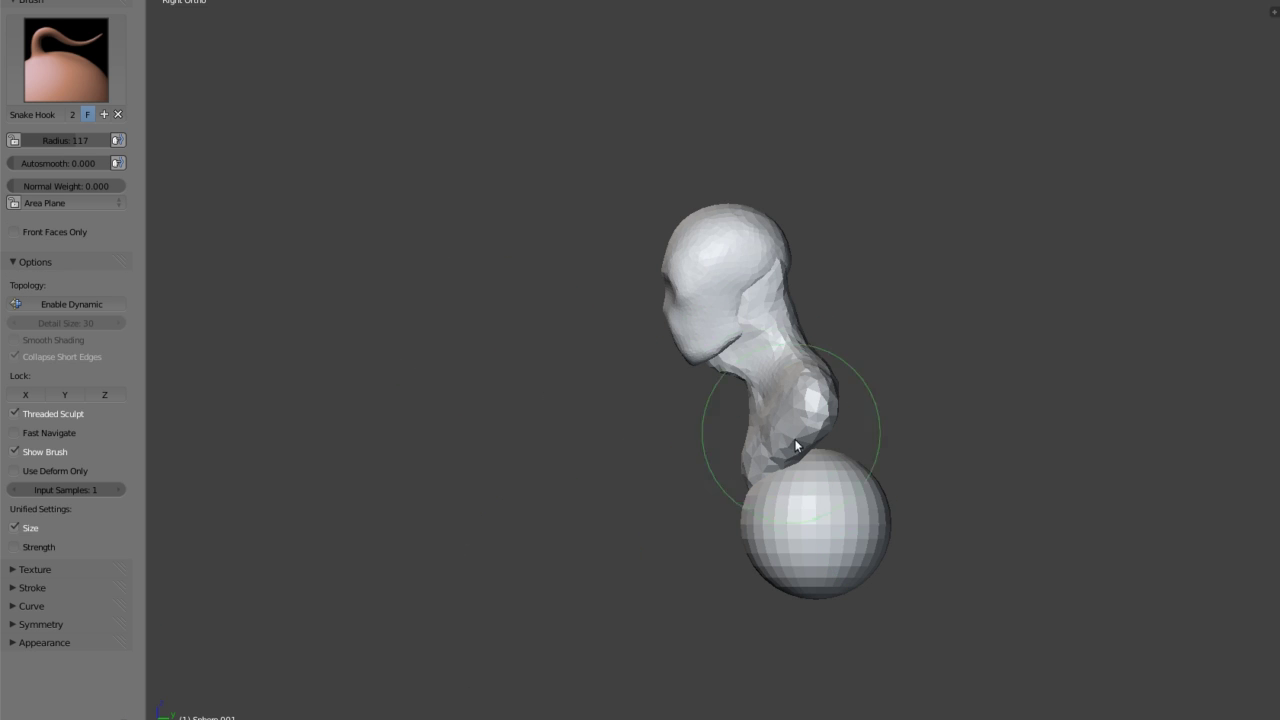
# Enable dynamic topology and Snake Hook the bottom sphere up into the neck, narrowing the lower body.
pyautogui.click(73, 304)
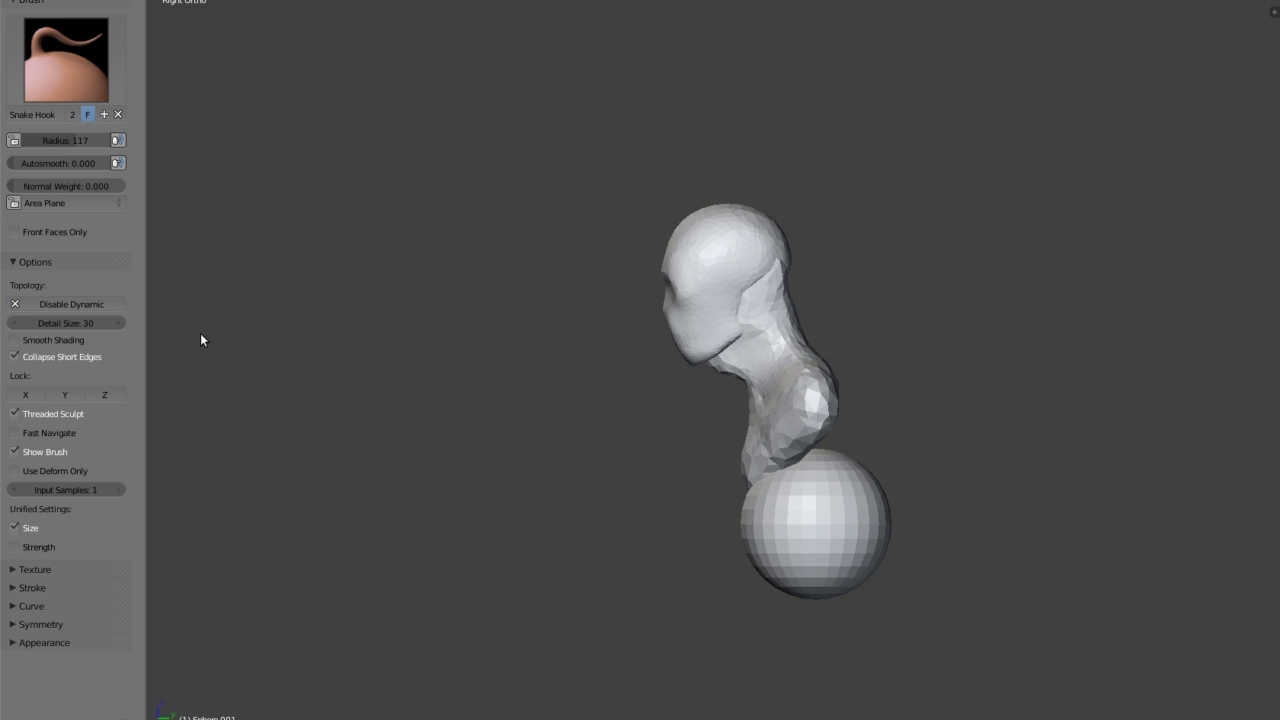
pyautogui.scroll(-1, 838, 441)
pyautogui.moveTo(802, 436); pyautogui.dragTo(795, 416)
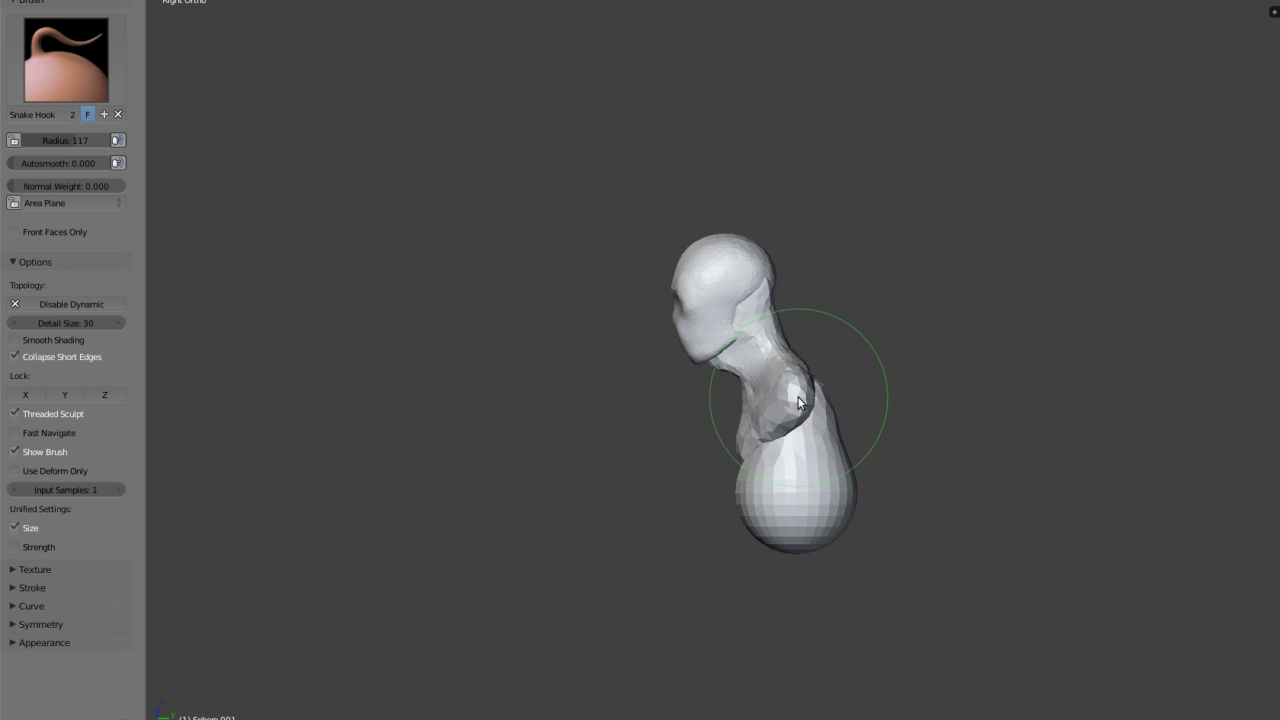
pyautogui.moveTo(842, 492)
pyautogui.mouseDown()
pyautogui.moveTo(822, 494)
pyautogui.moveTo(811, 477)
pyautogui.moveTo(819, 516)
pyautogui.moveTo(823, 406)
pyautogui.moveTo(766, 480)
pyautogui.moveTo(763, 451)
pyautogui.moveTo(748, 452)
pyautogui.moveTo(750, 472)
pyautogui.mouseUp()
pyautogui.moveTo(767, 574)
pyautogui.mouseDown()
pyautogui.moveTo(757, 523)
pyautogui.moveTo(782, 563)
pyautogui.moveTo(763, 563)
pyautogui.moveTo(757, 543)
pyautogui.moveTo(788, 549)
pyautogui.moveTo(780, 517)
pyautogui.moveTo(765, 520)
pyautogui.moveTo(757, 468)
pyautogui.moveTo(767, 529)
pyautogui.moveTo(737, 466)
pyautogui.moveTo(745, 512)
pyautogui.moveTo(754, 496)
pyautogui.moveTo(769, 511)
pyautogui.mouseUp()
# From the front view, orbit around the bust and pull a bulge out at the shoulder.
pyautogui.press('KP_5')
pyautogui.press('KP_5')
pyautogui.press('KP_1')
pyautogui.moveTo(722, 444)
pyautogui.mouseDown(button='middle')
pyautogui.moveTo(710, 391)
pyautogui.moveTo(781, 380)
pyautogui.moveTo(815, 355)
pyautogui.moveTo(680, 320)
pyautogui.moveTo(669, 360)
pyautogui.moveTo(697, 316)
pyautogui.moveTo(706, 326)
pyautogui.mouseUp(button='middle')
pyautogui.moveTo(724, 390); pyautogui.dragTo(737, 366, button='middle')
pyautogui.scroll(2, 735, 380)
pyautogui.scroll(1, 731, 395)
pyautogui.moveTo(729, 417)
pyautogui.mouseDown(button='middle')
pyautogui.moveTo(708, 403)
pyautogui.moveTo(714, 414)
pyautogui.moveTo(851, 371)
pyautogui.moveTo(987, 457)
pyautogui.moveTo(886, 466)
pyautogui.moveTo(820, 437)
pyautogui.mouseUp(button='middle')
pyautogui.moveTo(820, 423)
pyautogui.mouseDown()
pyautogui.moveTo(851, 392)
pyautogui.moveTo(778, 420)
pyautogui.mouseUp()
# Pull a shoulder knob out of the torso with Snake Hook.
pyautogui.moveTo(806, 391)
pyautogui.mouseDown(button='middle')
pyautogui.moveTo(771, 491)
pyautogui.moveTo(806, 450)
pyautogui.moveTo(813, 471)
pyautogui.moveTo(739, 488)
pyautogui.mouseUp(button='middle')
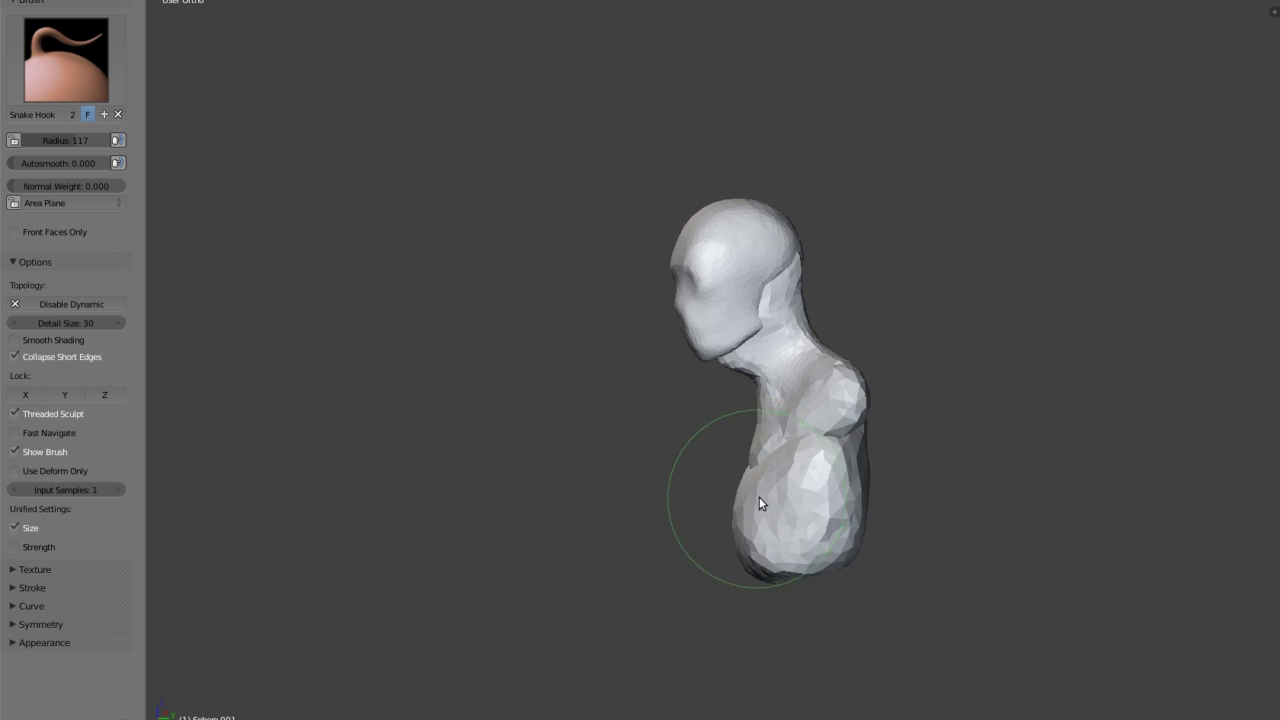
pyautogui.moveTo(778, 478)
pyautogui.mouseDown()
pyautogui.moveTo(765, 516)
pyautogui.moveTo(776, 436)
pyautogui.moveTo(761, 481)
pyautogui.moveTo(817, 429)
pyautogui.mouseUp()
pyautogui.moveTo(817, 429)
pyautogui.mouseDown(button='middle')
pyautogui.moveTo(710, 438)
pyautogui.moveTo(837, 517)
pyautogui.moveTo(780, 470)
pyautogui.moveTo(770, 429)
pyautogui.moveTo(694, 456)
pyautogui.moveTo(573, 461)
pyautogui.moveTo(717, 297)
pyautogui.mouseUp(button='middle')
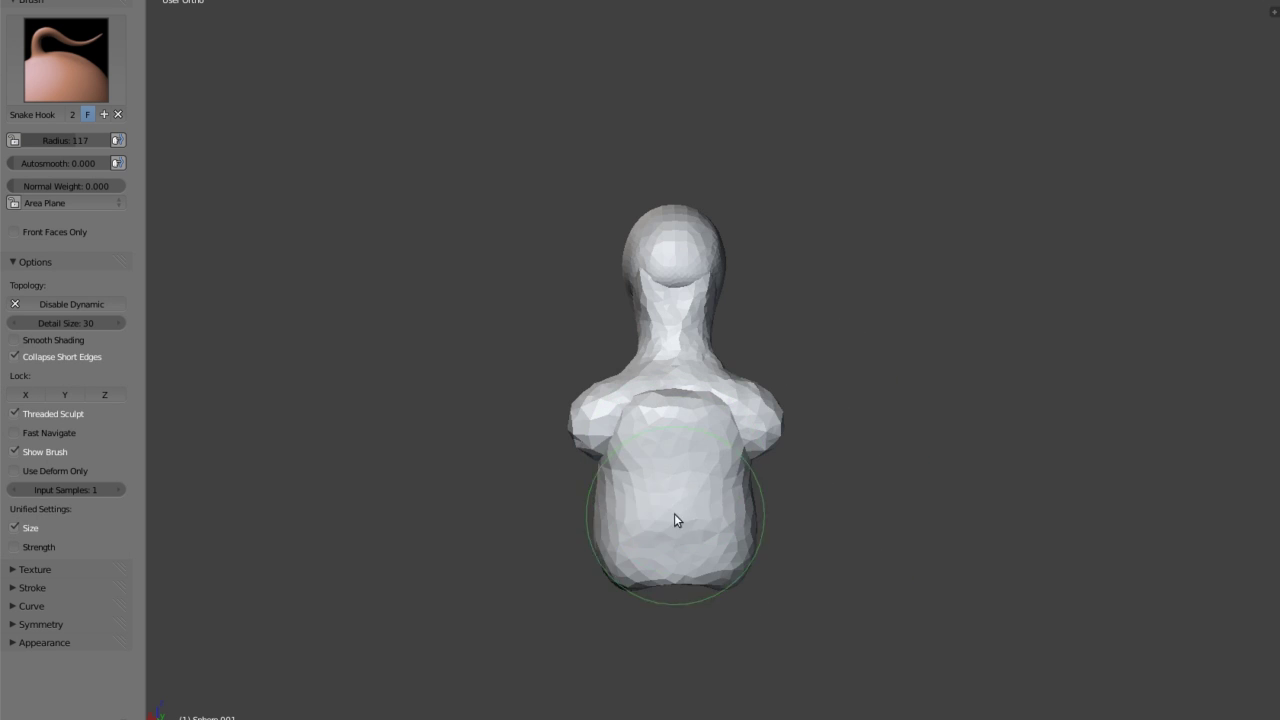
pyautogui.moveTo(726, 453); pyautogui.dragTo(719, 503, button='middle')
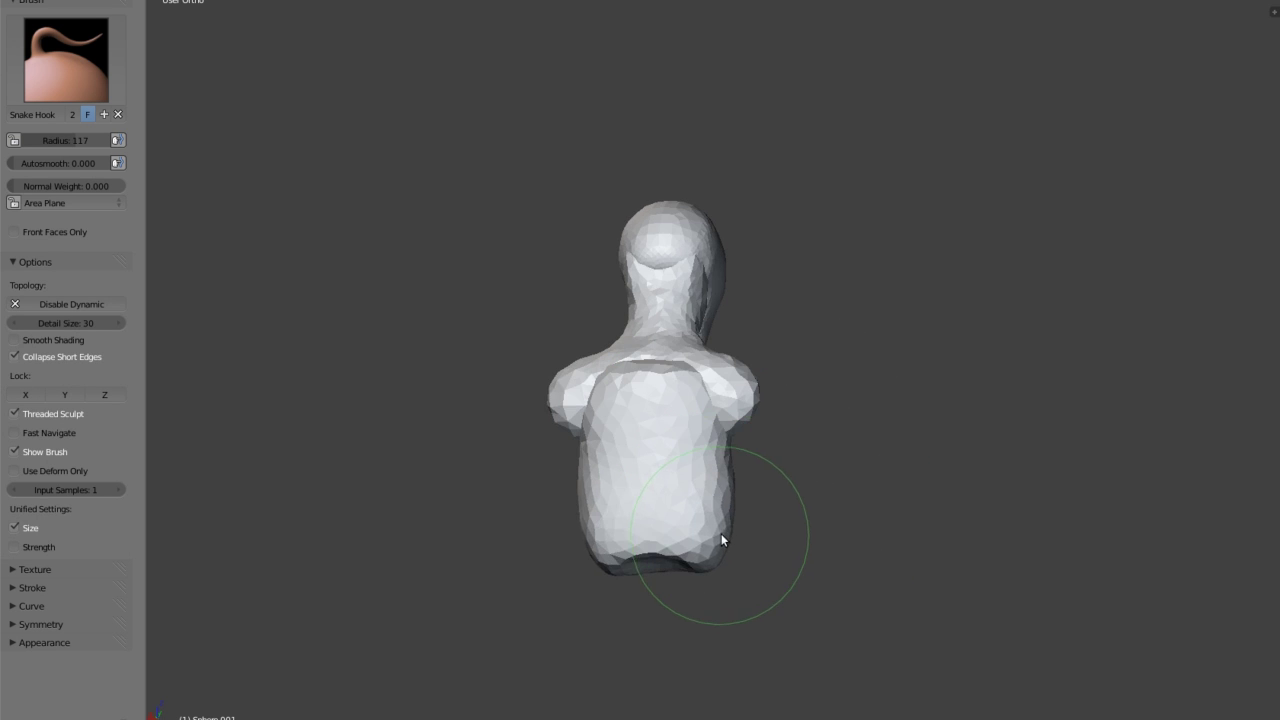
pyautogui.moveTo(735, 455)
pyautogui.mouseDown(button='middle')
pyautogui.moveTo(602, 452)
pyautogui.moveTo(650, 478)
pyautogui.moveTo(736, 471)
pyautogui.moveTo(660, 496)
pyautogui.moveTo(731, 505)
pyautogui.moveTo(777, 488)
pyautogui.moveTo(778, 410)
pyautogui.mouseUp(button='middle')
# Crease folds into the lower torso and reshape its rounded underside.
pyautogui.scroll(2, 810, 480)
pyautogui.scroll(1, 846, 563)
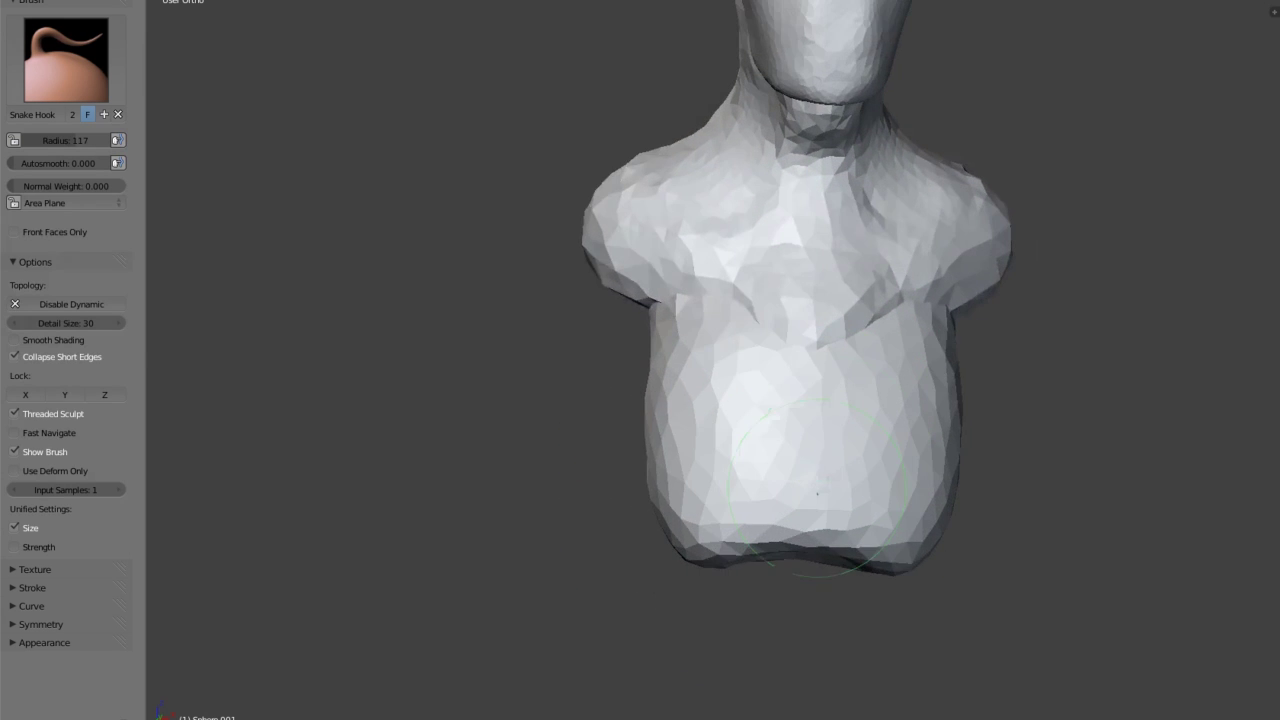
pyautogui.scroll(1, 814, 526)
pyautogui.moveTo(797, 579)
pyautogui.mouseDown()
pyautogui.moveTo(791, 554)
pyautogui.moveTo(837, 514)
pyautogui.moveTo(809, 527)
pyautogui.moveTo(823, 560)
pyautogui.moveTo(789, 580)
pyautogui.moveTo(899, 587)
pyautogui.mouseUp()
pyautogui.moveTo(899, 587); pyautogui.dragTo(794, 366, button='middle')
pyautogui.scroll(-3, 794, 366)
pyautogui.moveTo(786, 480)
pyautogui.mouseDown()
pyautogui.moveTo(749, 491)
pyautogui.moveTo(764, 471)
pyautogui.moveTo(803, 483)
pyautogui.mouseUp()
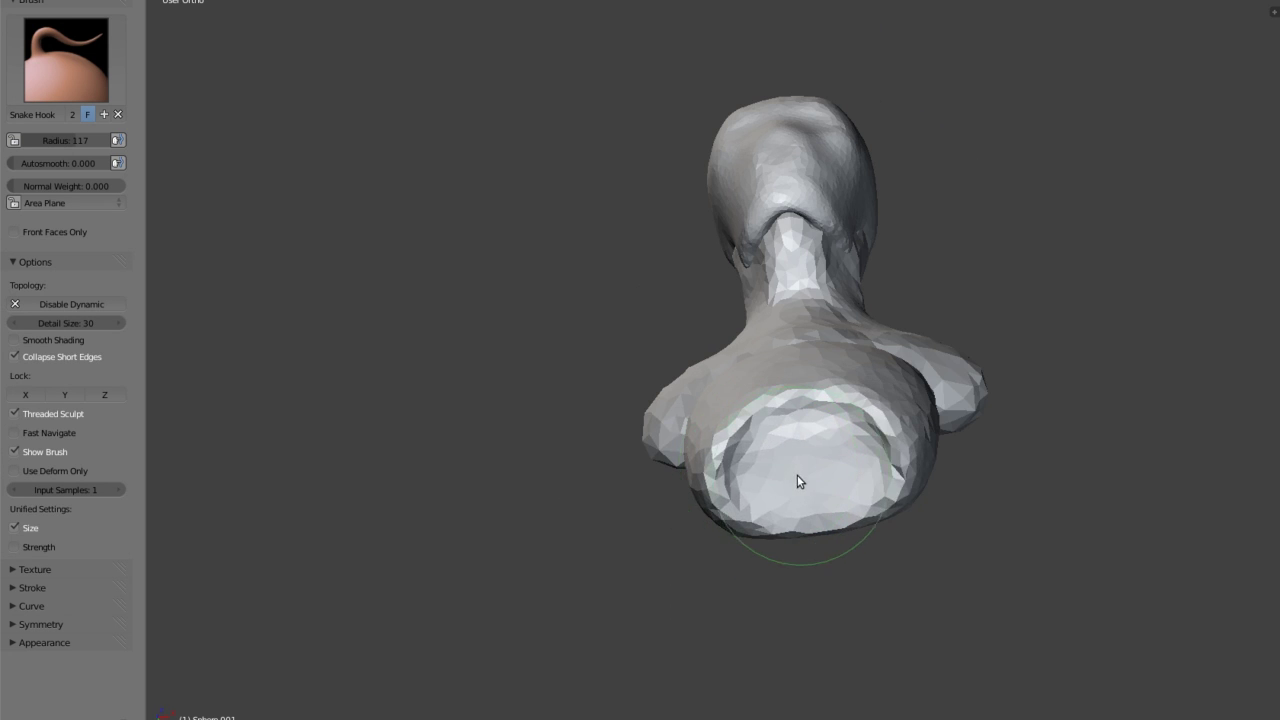
pyautogui.press('KP_3')
# Undo the recent sculpt strokes with Ctrl+Z, then redo the last one.
pyautogui.hotkey('ctrl', 'z')
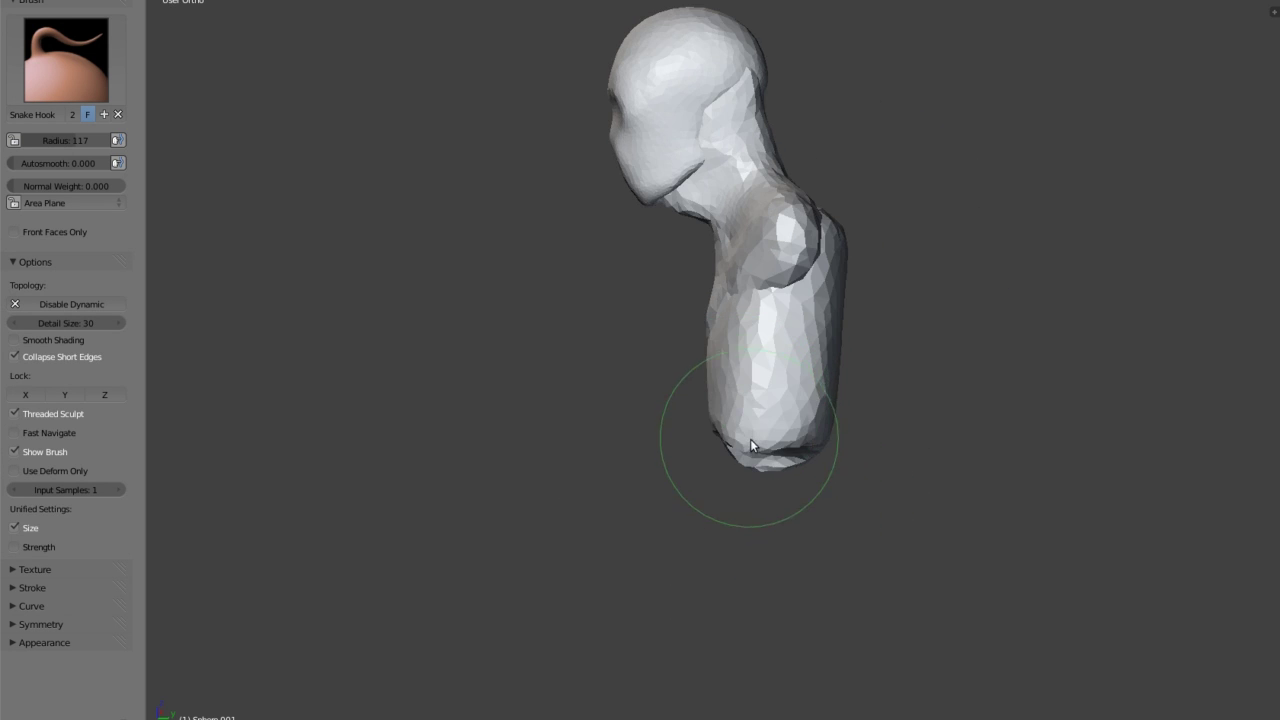
pyautogui.hotkey('ctrl', 'z')
pyautogui.hotkey('ctrl', 'z')
pyautogui.hotkey('ctrl', 'z')
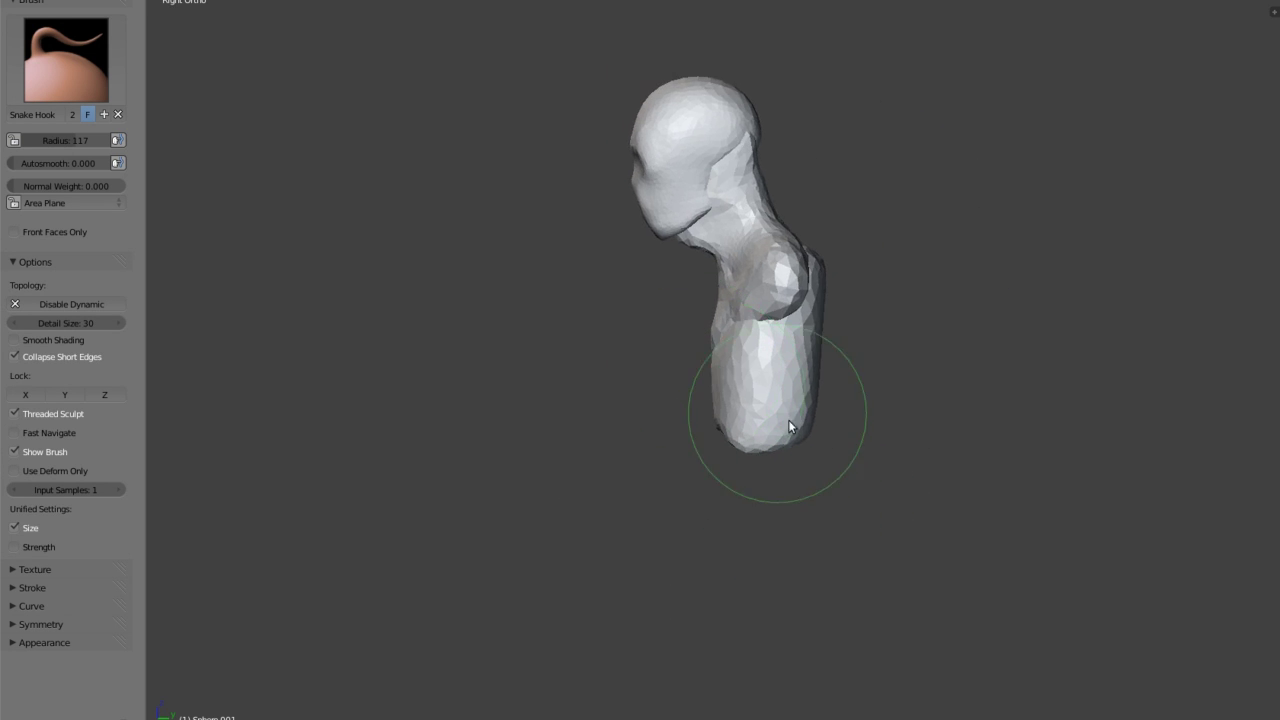
pyautogui.hotkey('ctrl', 'z')
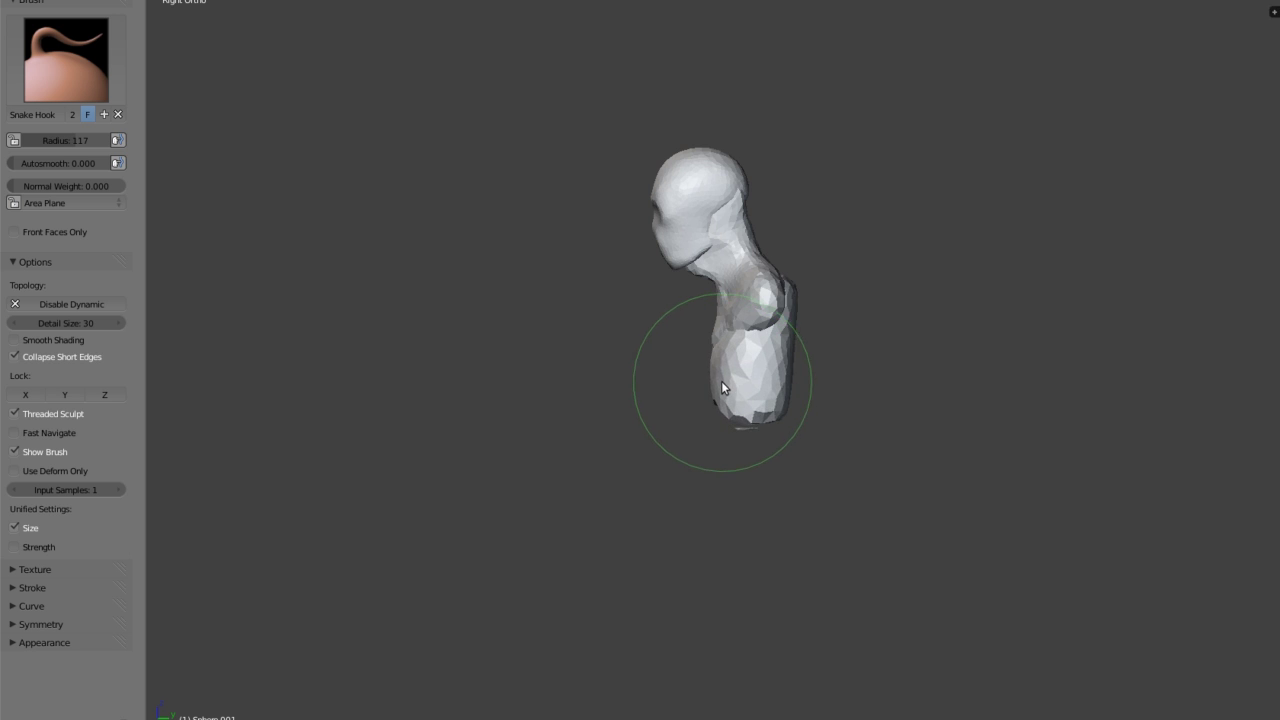
pyautogui.scroll(4, 720, 385)
pyautogui.hotkey('ctrl', 'z')
pyautogui.hotkey('ctrl', 'shift', 'z')
pyautogui.hotkey('ctrl', 'shift', 'z')
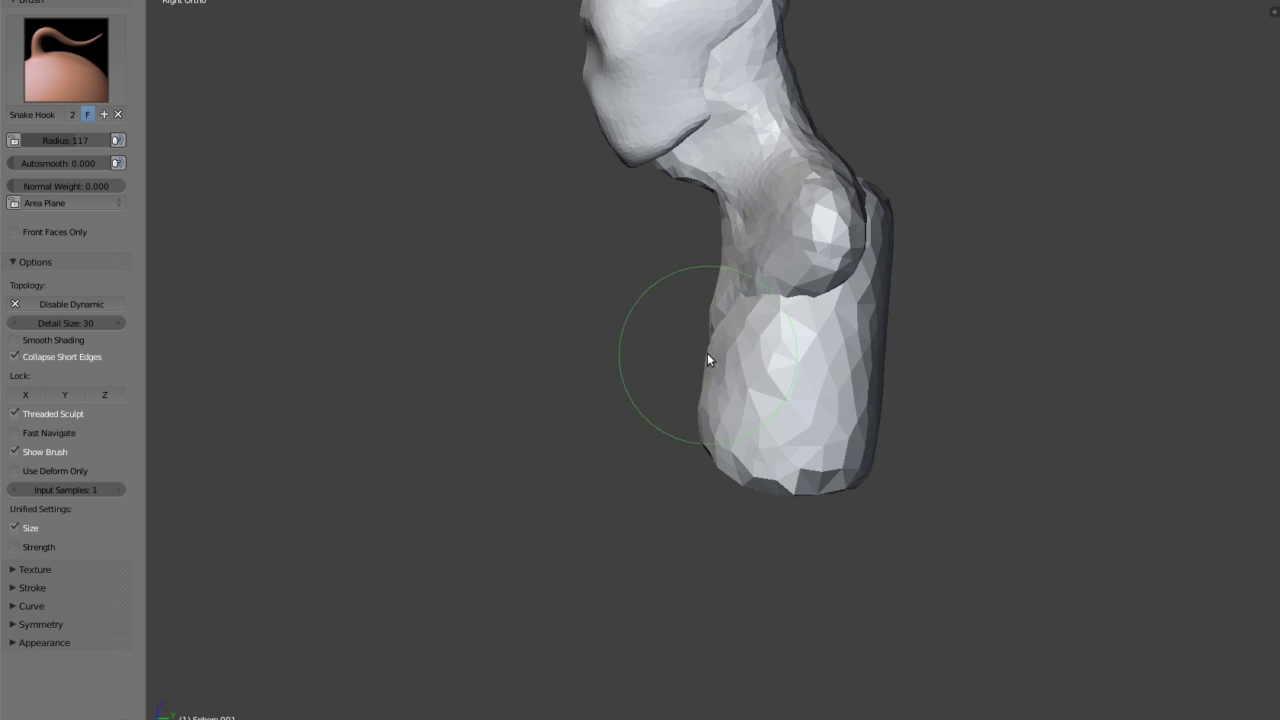
# Reshape the lower torso and pull its bottom edge lower.
pyautogui.moveTo(740, 329)
pyautogui.mouseDown()
pyautogui.moveTo(752, 421)
pyautogui.moveTo(809, 477)
pyautogui.moveTo(760, 491)
pyautogui.moveTo(827, 477)
pyautogui.mouseUp()
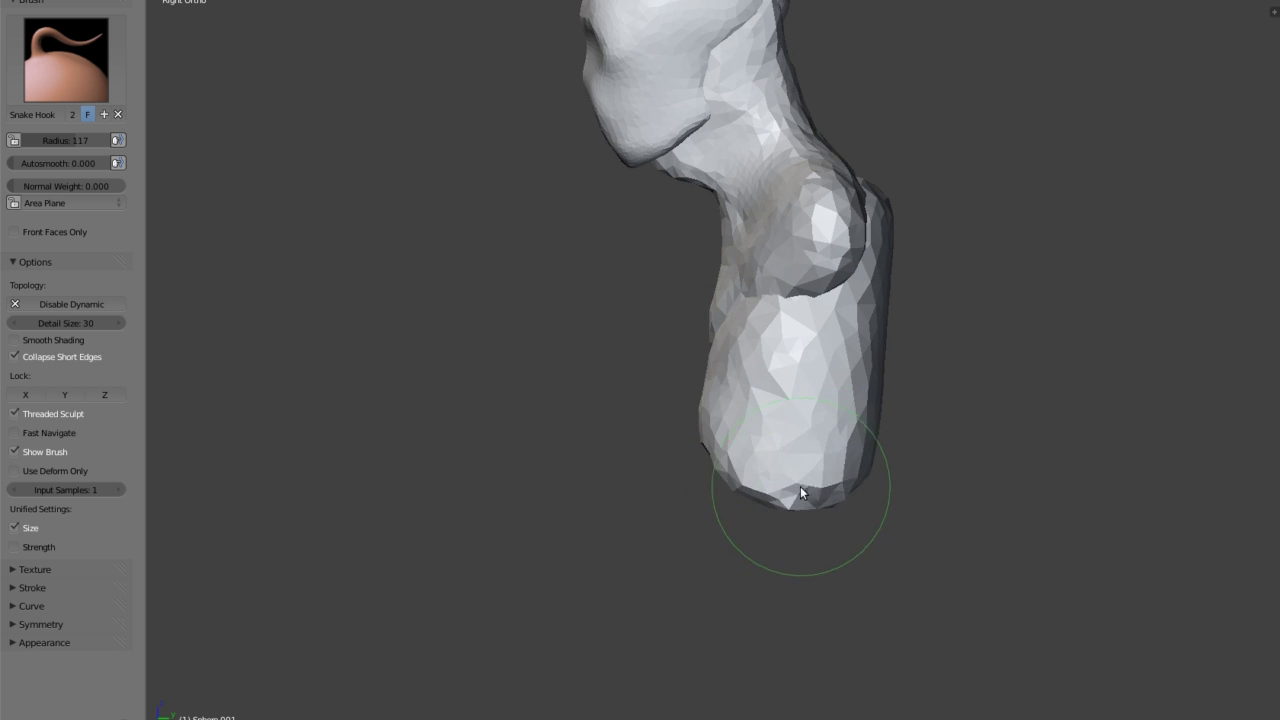
pyautogui.moveTo(803, 397); pyautogui.dragTo(671, 426, button='middle')
pyautogui.moveTo(669, 443); pyautogui.dragTo(596, 458)
pyautogui.moveTo(668, 374); pyautogui.dragTo(719, 343, button='middle')
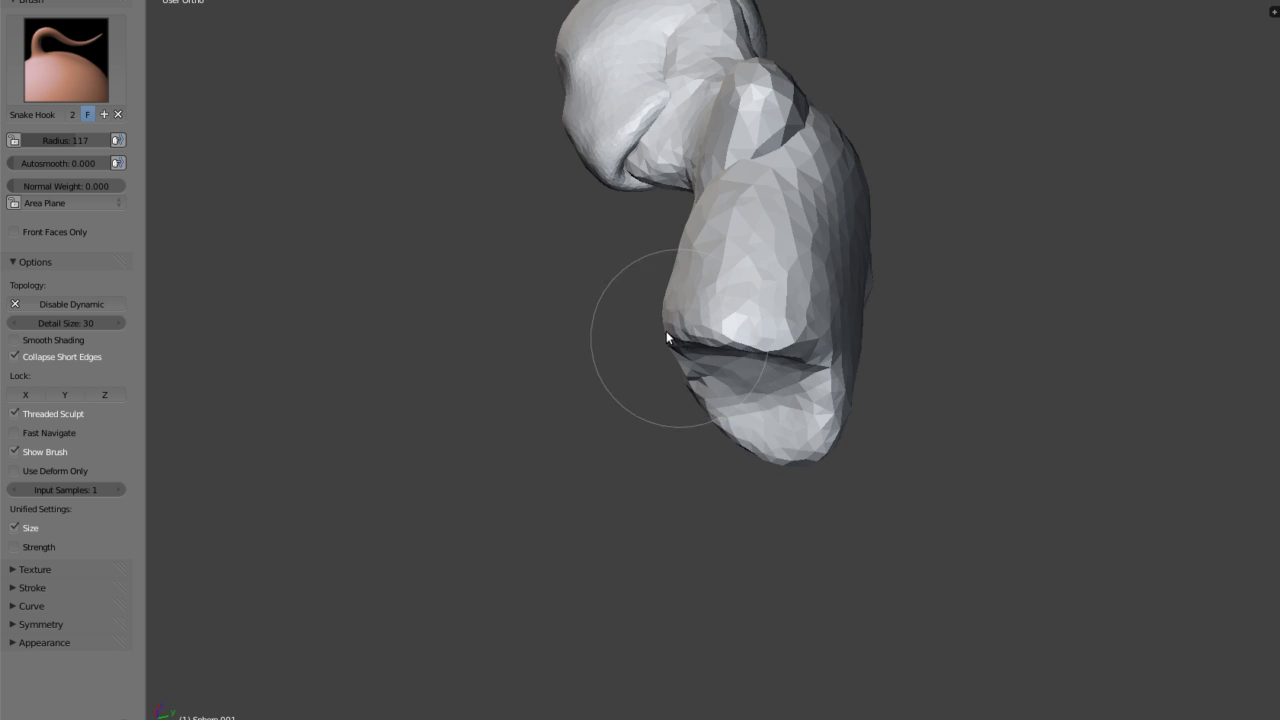
pyautogui.moveTo(719, 343); pyautogui.dragTo(675, 325)
pyautogui.moveTo(674, 327)
pyautogui.mouseDown(button='middle')
pyautogui.moveTo(846, 279)
pyautogui.moveTo(851, 350)
pyautogui.mouseUp(button='middle')
pyautogui.moveTo(826, 346); pyautogui.dragTo(789, 354)
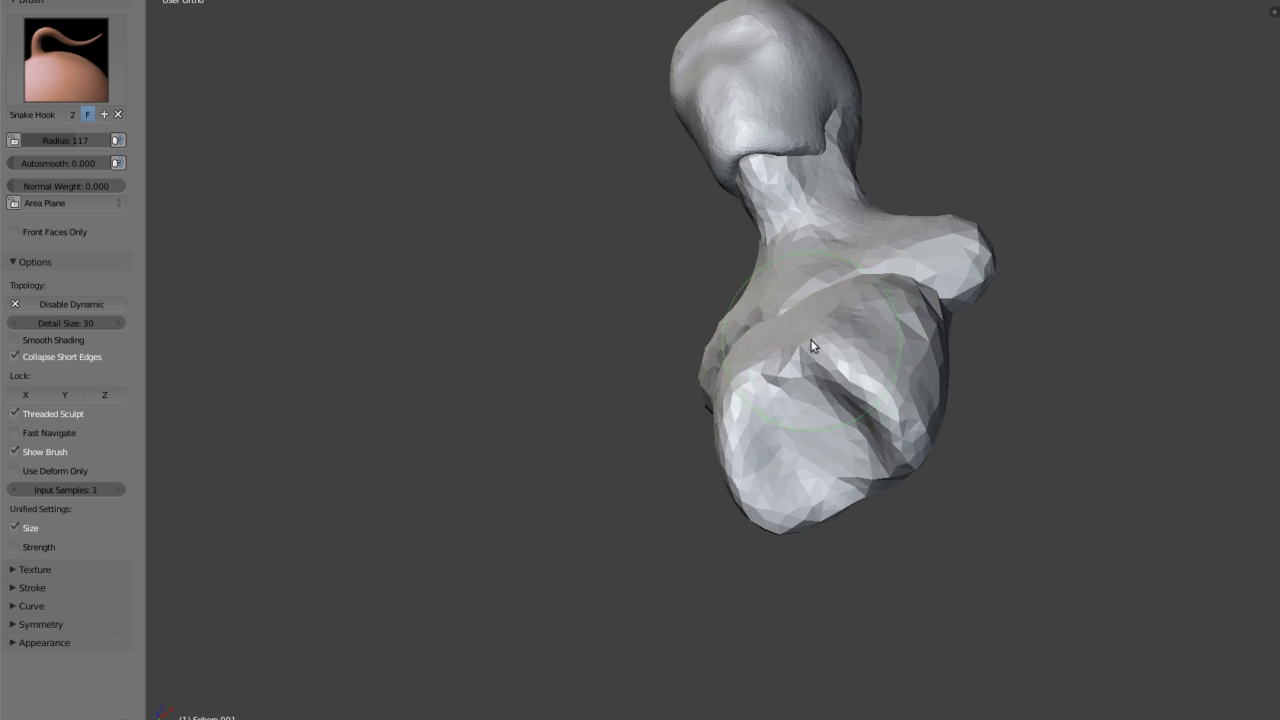
# Pull the torso surface near the shoulder, then recentre the bust in front and three-quarter views.
pyautogui.moveTo(789, 354)
pyautogui.mouseDown(button='middle')
pyautogui.moveTo(899, 280)
pyautogui.moveTo(803, 460)
pyautogui.moveTo(852, 397)
pyautogui.mouseUp(button='middle')
pyautogui.moveTo(852, 397)
pyautogui.mouseDown()
pyautogui.moveTo(854, 416)
pyautogui.moveTo(857, 353)
pyautogui.mouseUp()
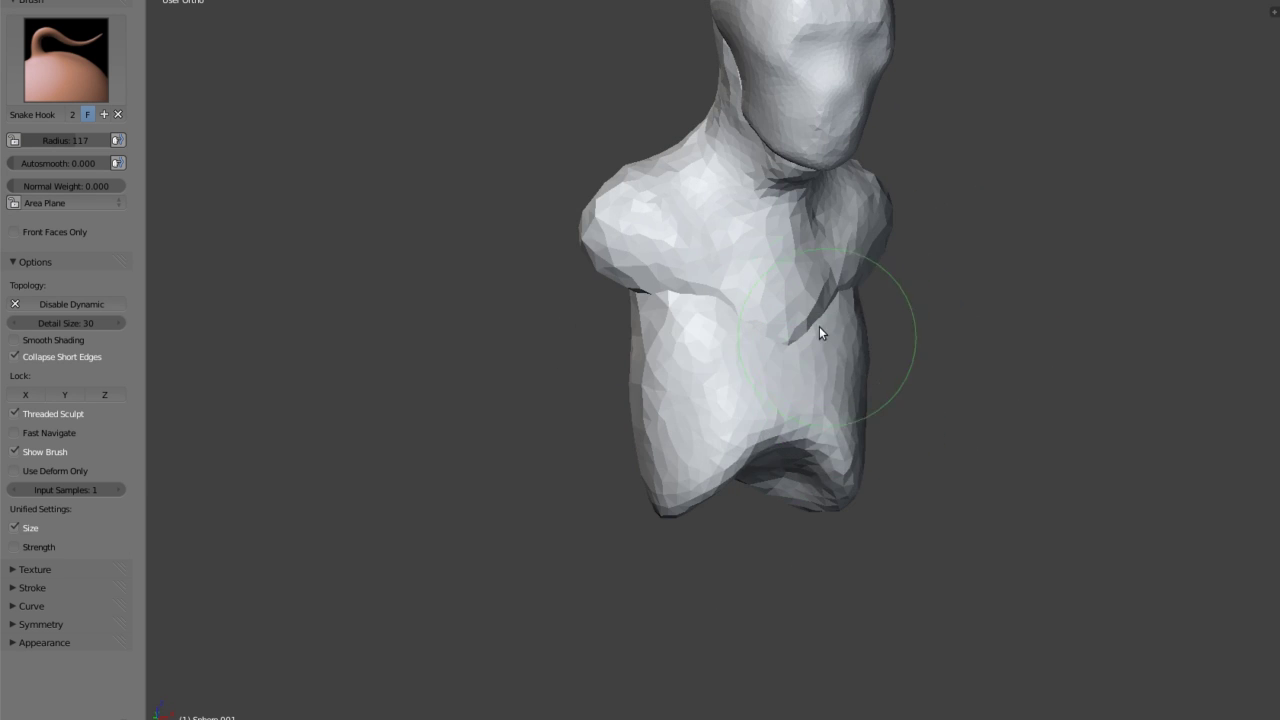
pyautogui.moveTo(837, 340); pyautogui.dragTo(806, 363, button='middle')
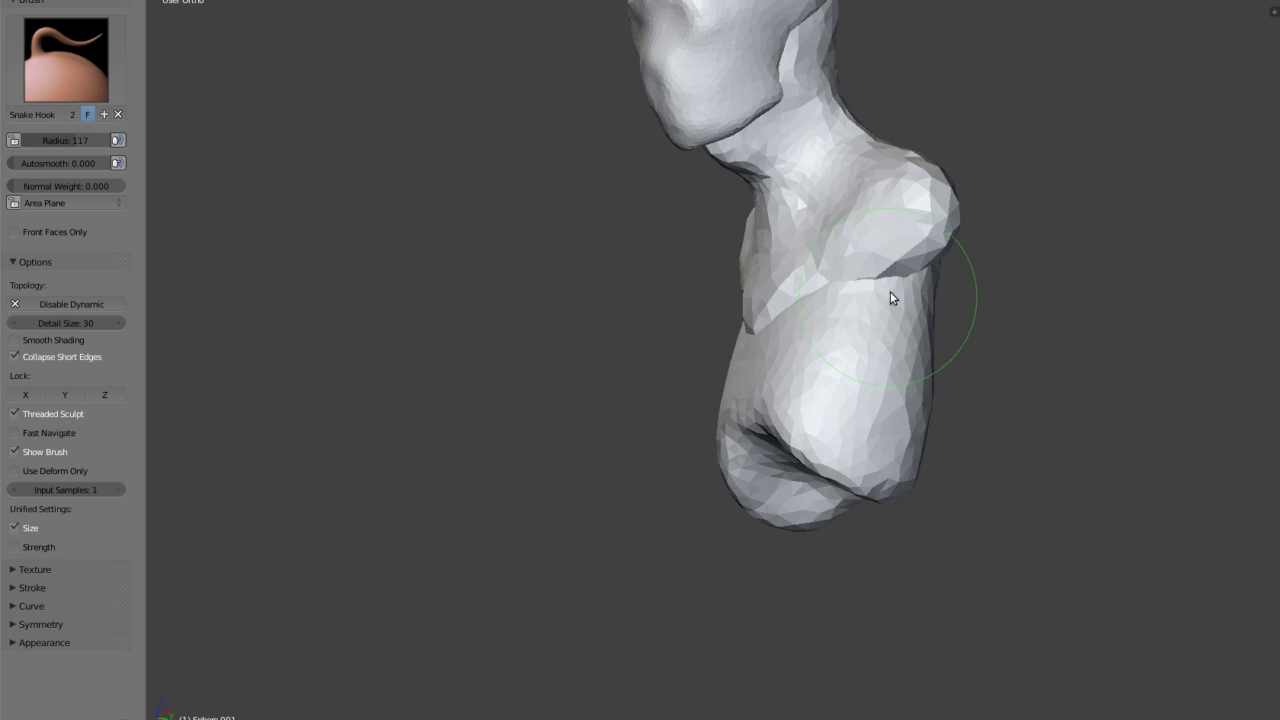
pyautogui.moveTo(888, 272)
pyautogui.mouseDown(button='middle')
pyautogui.moveTo(993, 298)
pyautogui.moveTo(914, 264)
pyautogui.moveTo(806, 361)
pyautogui.moveTo(843, 362)
pyautogui.mouseUp(button='middle')
pyautogui.press('KP_1')
pyautogui.keyDown('shift'); pyautogui.moveTo(760, 340); pyautogui.dragTo(732, 388, button='middle'); pyautogui.keyUp('shift')
pyautogui.moveTo(858, 370)
pyautogui.mouseDown(button='middle')
pyautogui.moveTo(740, 366)
pyautogui.moveTo(674, 343)
pyautogui.moveTo(785, 366)
pyautogui.moveTo(827, 353)
pyautogui.moveTo(815, 356)
pyautogui.mouseUp(button='middle')
# Restore the outliner and properties panels and select the Sphere object.
pyautogui.hotkey('ctrl', 'Up')
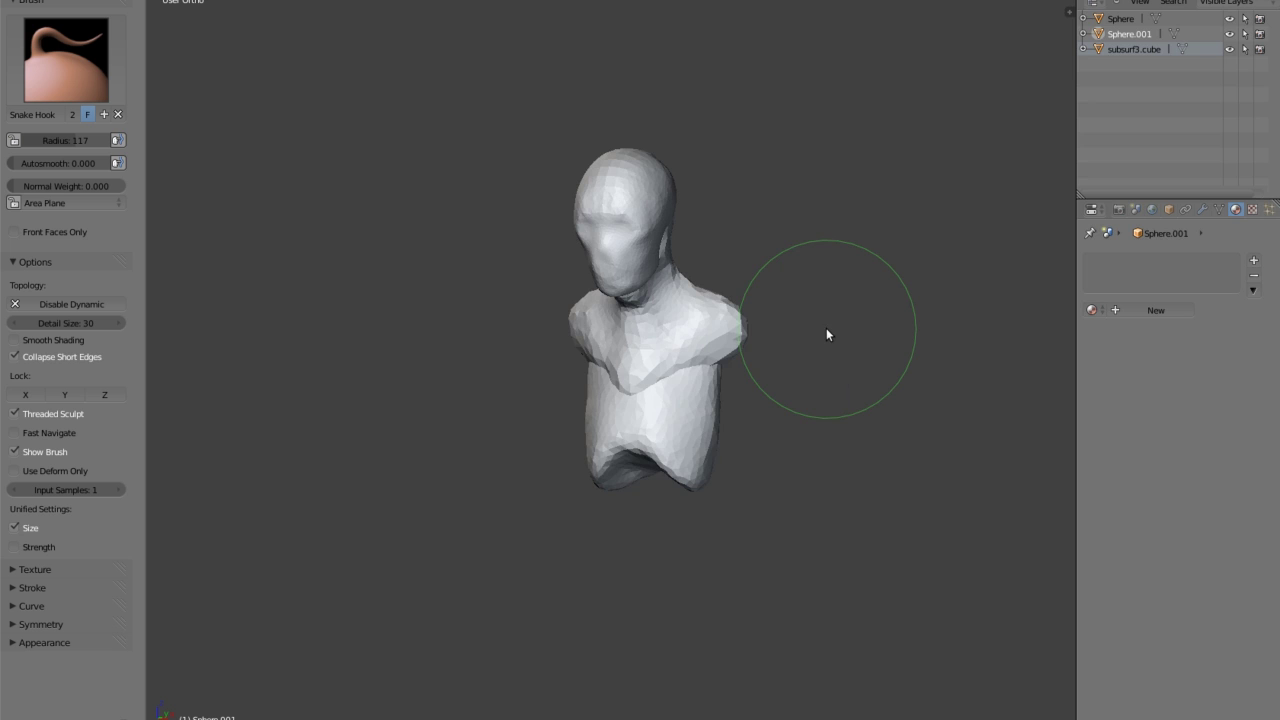
pyautogui.click(1120, 20)
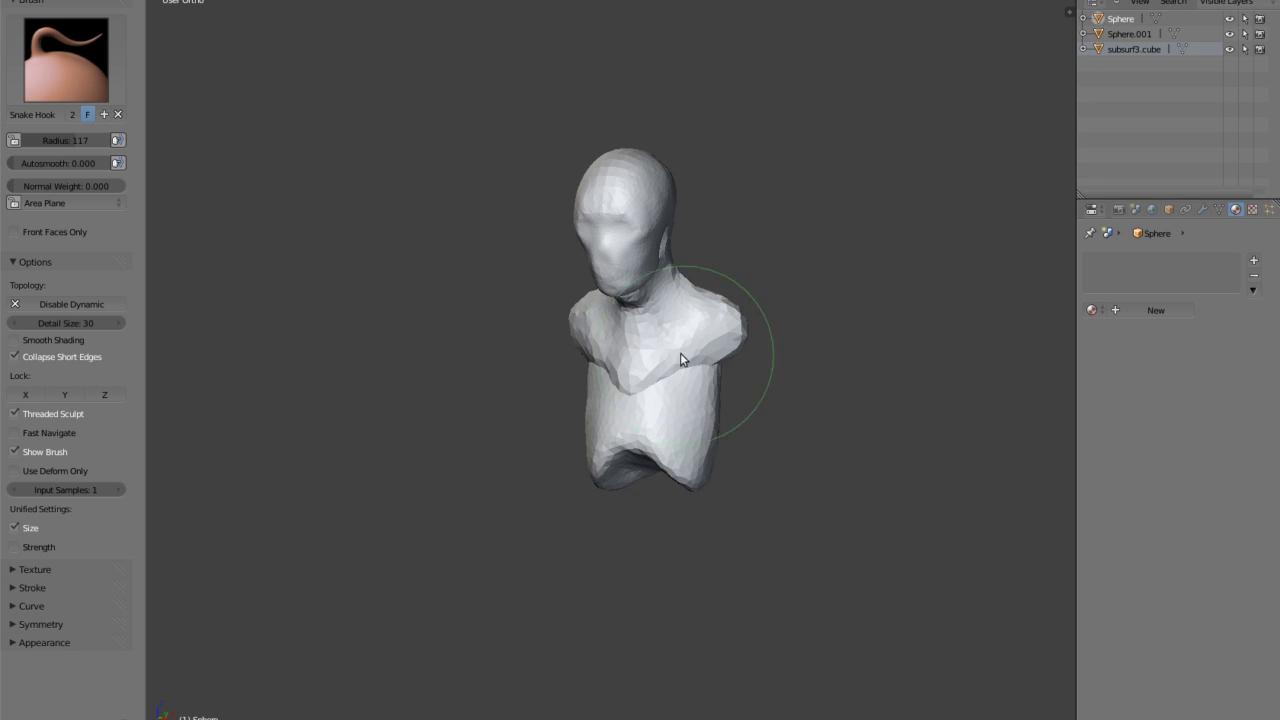
pyautogui.moveTo(680, 366); pyautogui.dragTo(517, 373, button='middle')
pyautogui.scroll(2, 611, 414)
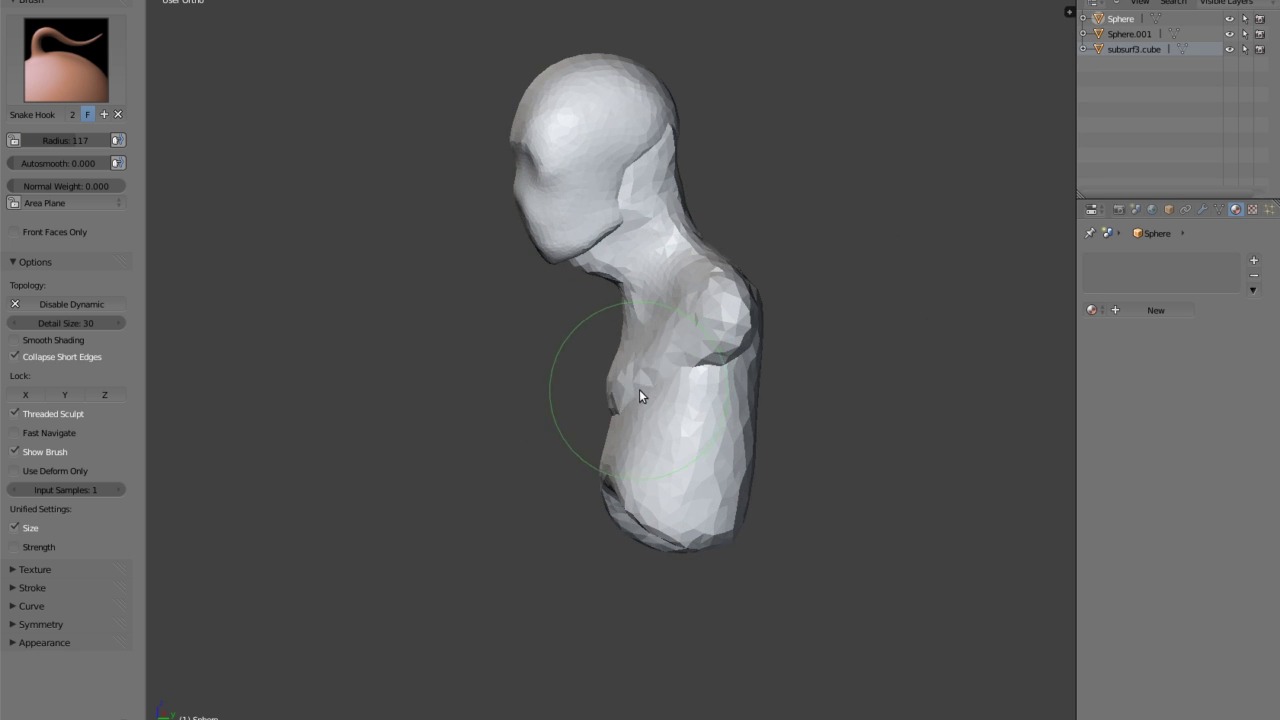
# Notch the chest-shoulder crease and pull out the right shoulder.
pyautogui.moveTo(650, 391); pyautogui.dragTo(648, 392)
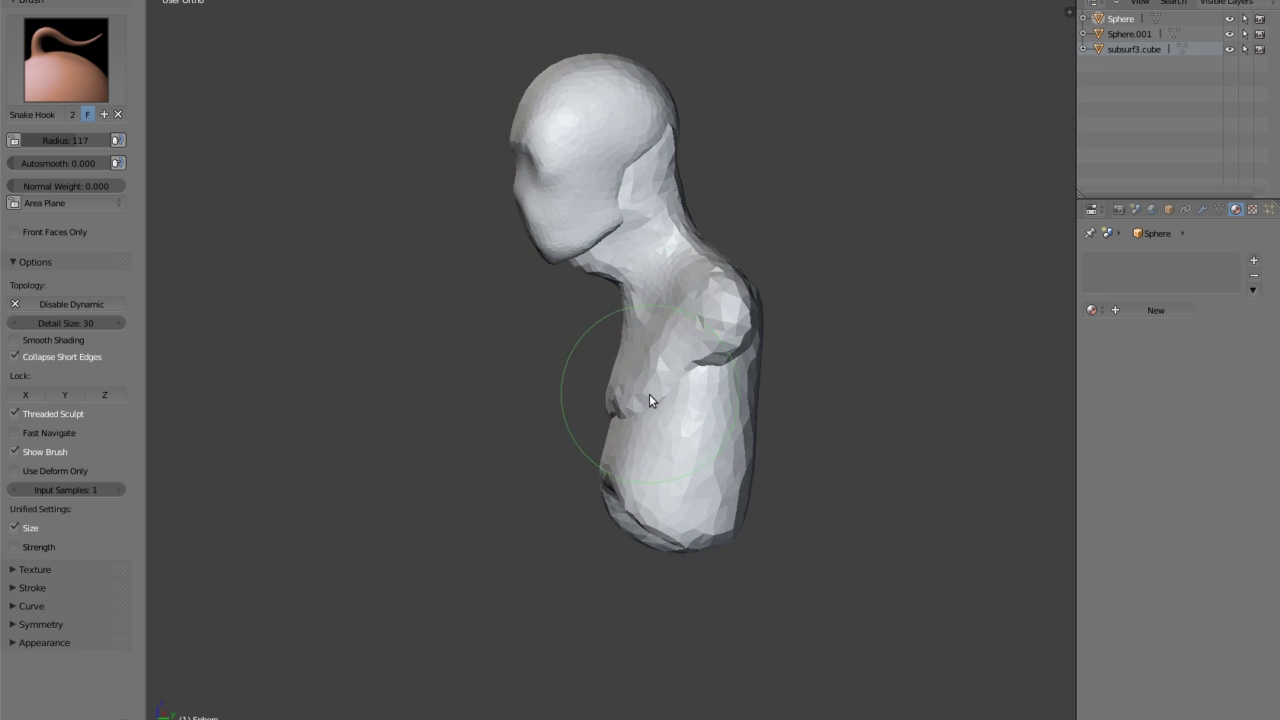
pyautogui.moveTo(646, 399)
pyautogui.mouseDown(button='middle')
pyautogui.moveTo(720, 349)
pyautogui.moveTo(700, 380)
pyautogui.mouseUp(button='middle')
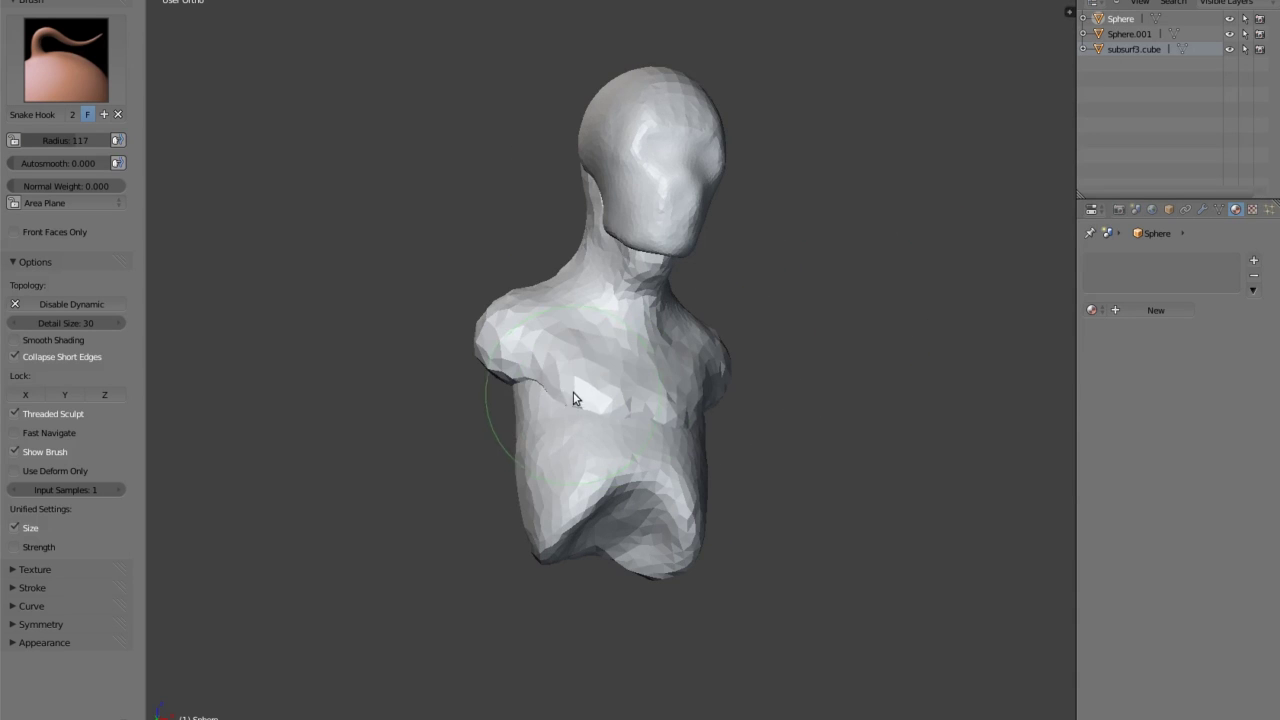
pyautogui.moveTo(574, 347)
pyautogui.mouseDown(button='middle')
pyautogui.moveTo(450, 326)
pyautogui.moveTo(734, 337)
pyautogui.mouseUp(button='middle')
pyautogui.moveTo(734, 337); pyautogui.dragTo(780, 320)
pyautogui.moveTo(780, 320)
pyautogui.mouseDown(button='middle')
pyautogui.moveTo(642, 333)
pyautogui.moveTo(474, 379)
pyautogui.moveTo(737, 385)
pyautogui.mouseUp(button='middle')
pyautogui.moveTo(816, 376)
pyautogui.mouseDown(button='middle')
pyautogui.moveTo(767, 227)
pyautogui.moveTo(707, 226)
pyautogui.moveTo(632, 278)
pyautogui.mouseUp(button='middle')
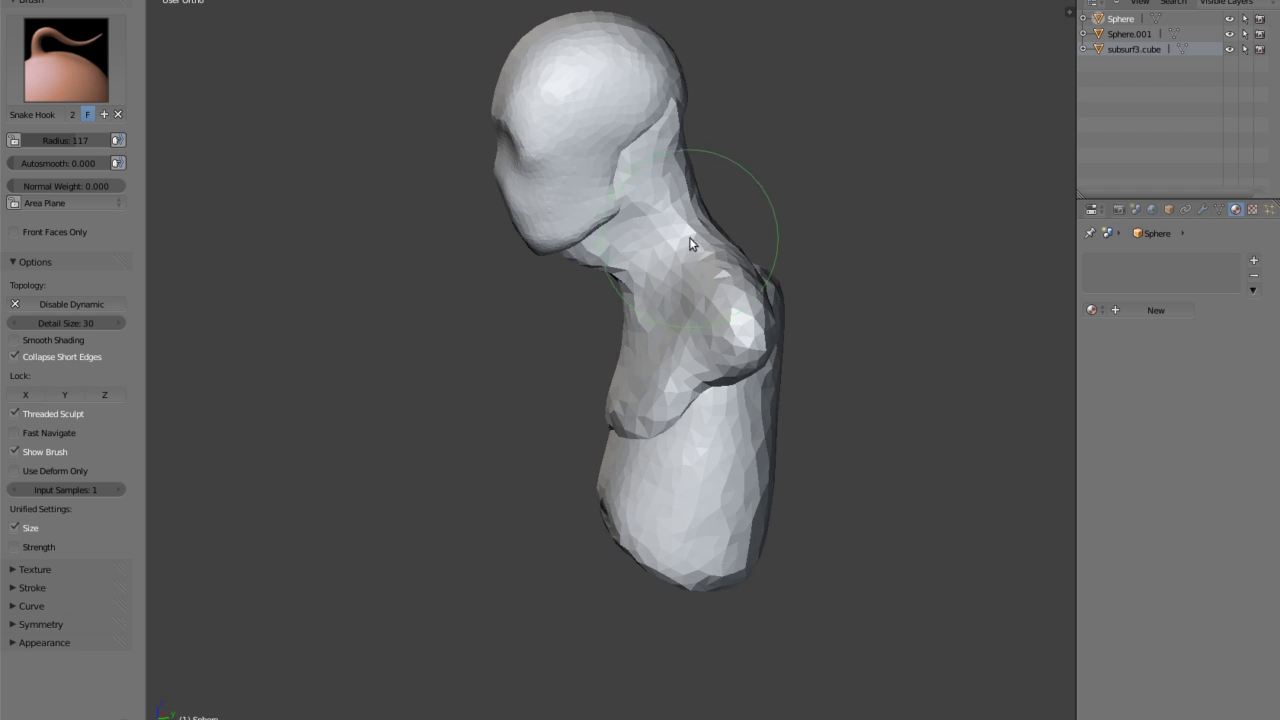
pyautogui.moveTo(690, 240); pyautogui.dragTo(650, 298, button='middle')
# Reshape the neck and chest contour and pull a ridge along the lower chest edge.
pyautogui.moveTo(650, 298)
pyautogui.mouseDown()
pyautogui.moveTo(634, 387)
pyautogui.moveTo(650, 394)
pyautogui.moveTo(634, 398)
pyautogui.moveTo(643, 386)
pyautogui.mouseUp()
pyautogui.moveTo(643, 386)
pyautogui.mouseDown(button='middle')
pyautogui.moveTo(769, 391)
pyautogui.moveTo(657, 334)
pyautogui.mouseUp(button='middle')
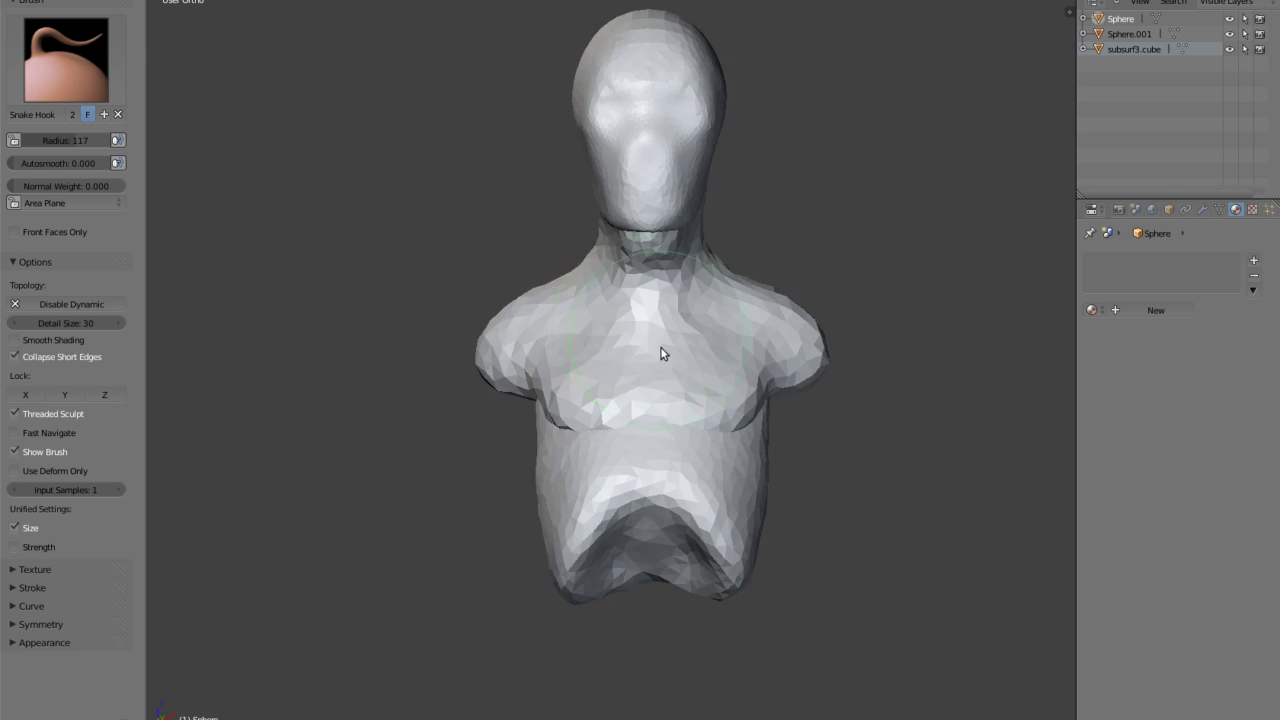
pyautogui.scroll(3, 674, 427)
pyautogui.moveTo(678, 431)
pyautogui.mouseDown(button='middle')
pyautogui.moveTo(690, 477)
pyautogui.moveTo(675, 458)
pyautogui.mouseUp(button='middle')
pyautogui.moveTo(675, 458)
pyautogui.mouseDown()
pyautogui.moveTo(655, 437)
pyautogui.moveTo(597, 460)
pyautogui.mouseUp()
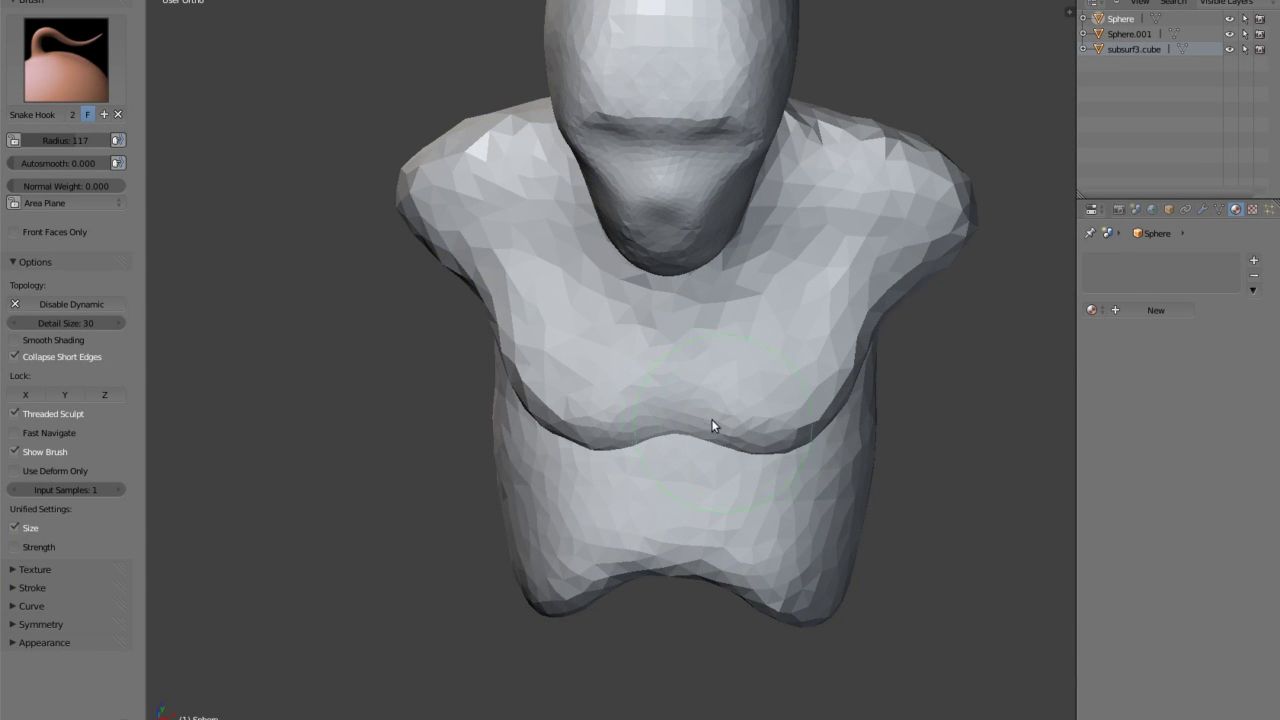
pyautogui.moveTo(803, 404)
pyautogui.mouseDown(button='middle')
pyautogui.moveTo(710, 334)
pyautogui.moveTo(615, 343)
pyautogui.moveTo(680, 394)
pyautogui.moveTo(665, 338)
pyautogui.moveTo(577, 366)
pyautogui.moveTo(563, 349)
pyautogui.moveTo(432, 318)
pyautogui.moveTo(612, 264)
pyautogui.moveTo(679, 287)
pyautogui.moveTo(414, 306)
pyautogui.moveTo(447, 295)
pyautogui.mouseUp(button='middle')
pyautogui.scroll(-5, 710, 334)
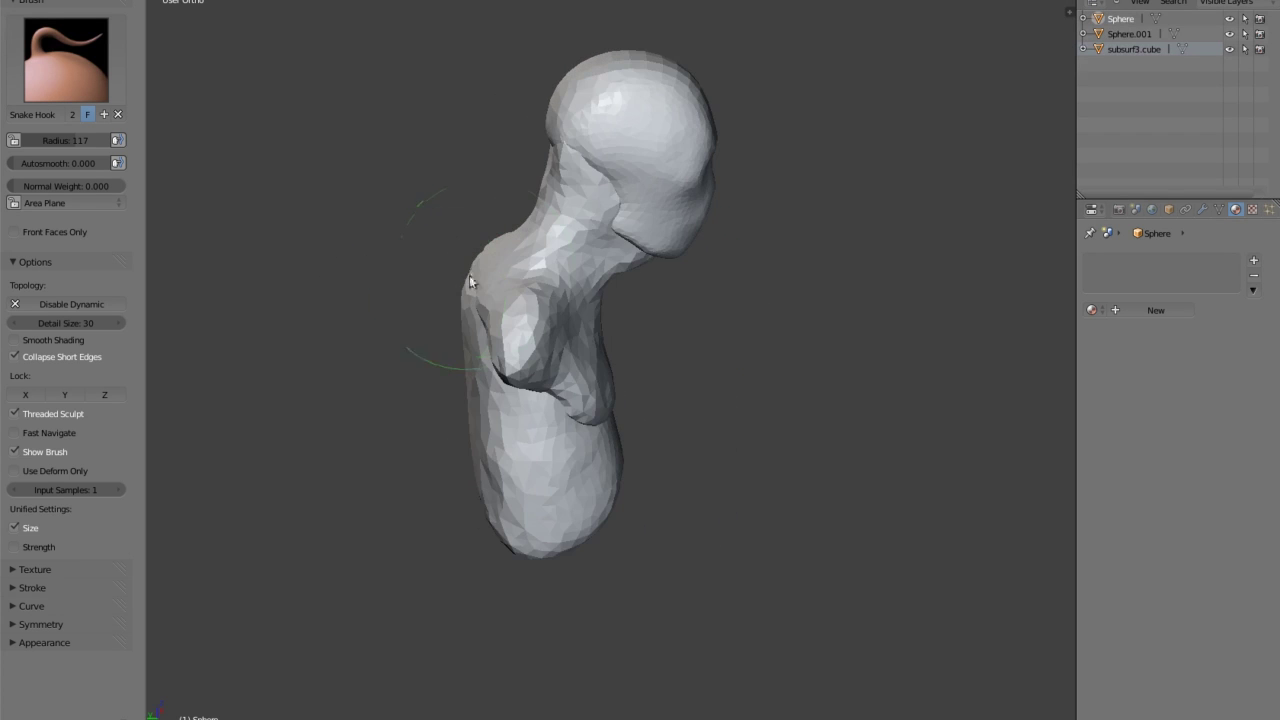
# Check the chest ridge from the side (numpad 3) and front (numpad 1) views.
pyautogui.press('KP_3')
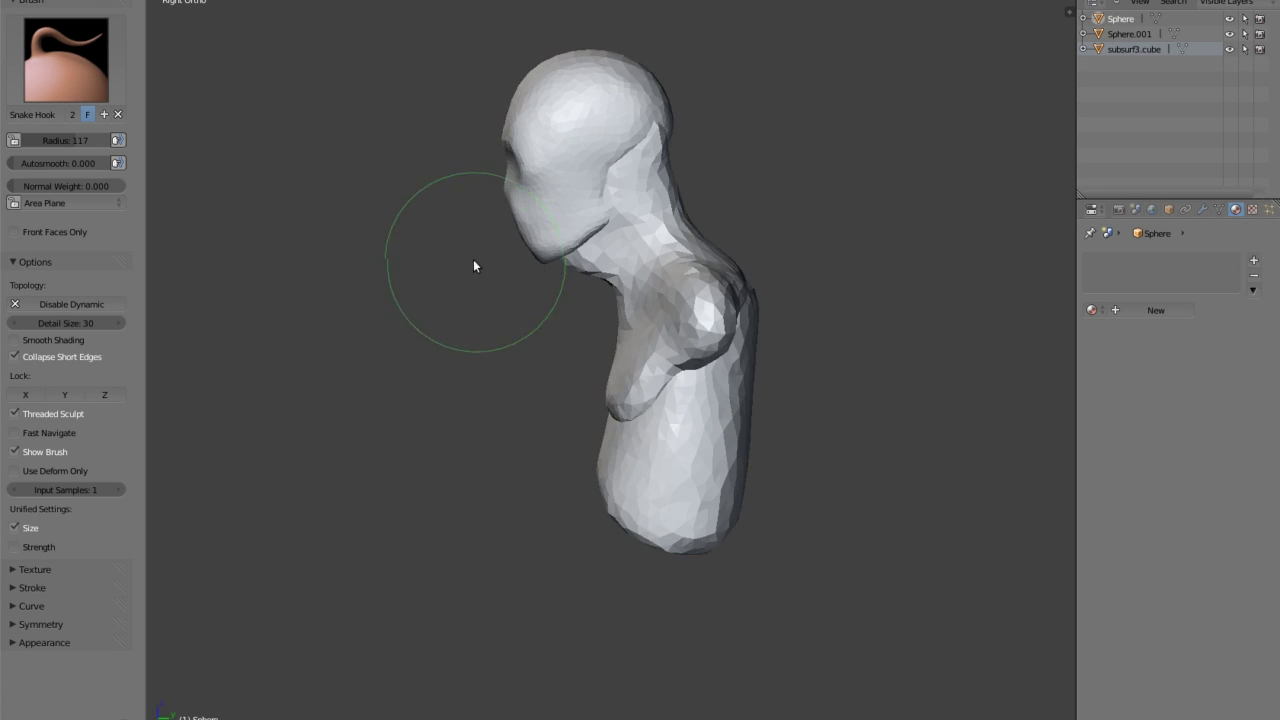
pyautogui.scroll(-2, 660, 375)
pyautogui.scroll(-1, 630, 352)
pyautogui.press('KP_1')
pyautogui.scroll(2, 700, 345)
# Make subsurf3.cube the active object and view the head from the side.
pyautogui.scroll(1, 769, 346)
pyautogui.scroll(1, 790, 342)
pyautogui.click(1127, 48)
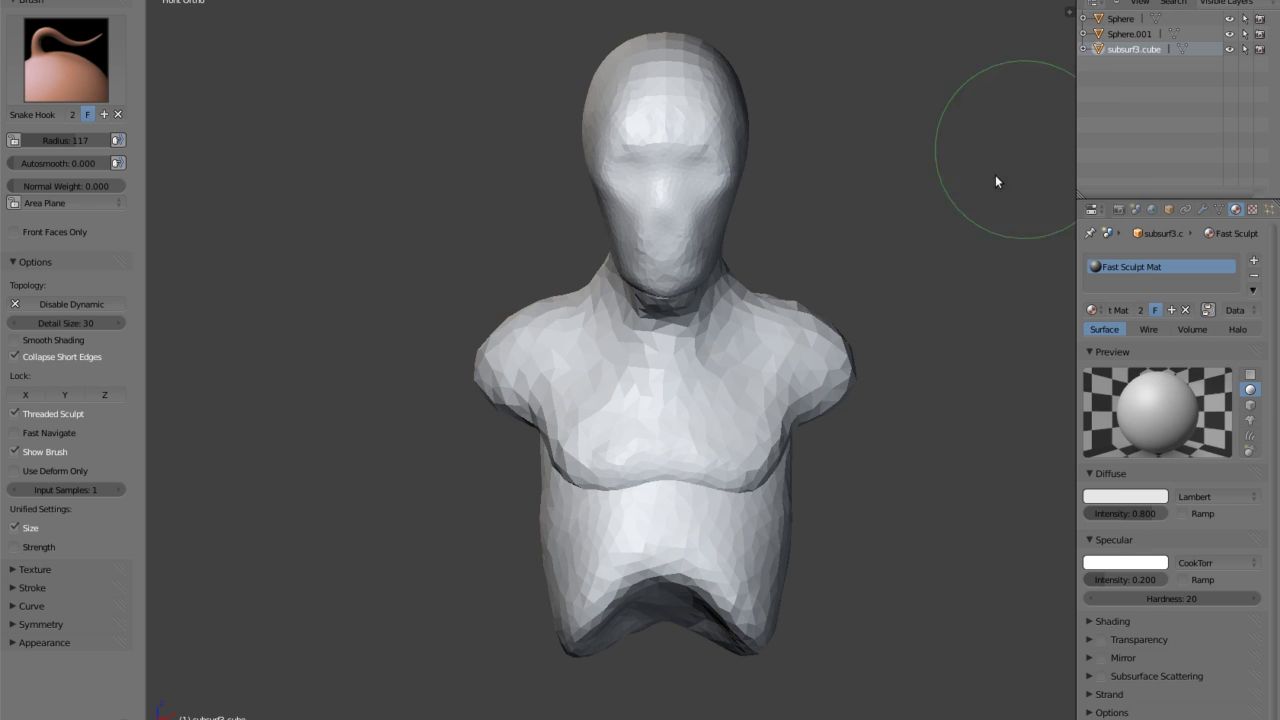
pyautogui.keyDown('shift'); pyautogui.scroll(2, 806, 290); pyautogui.keyUp('shift')
pyautogui.keyDown('shift'); pyautogui.scroll(3, 814, 322); pyautogui.keyUp('shift')
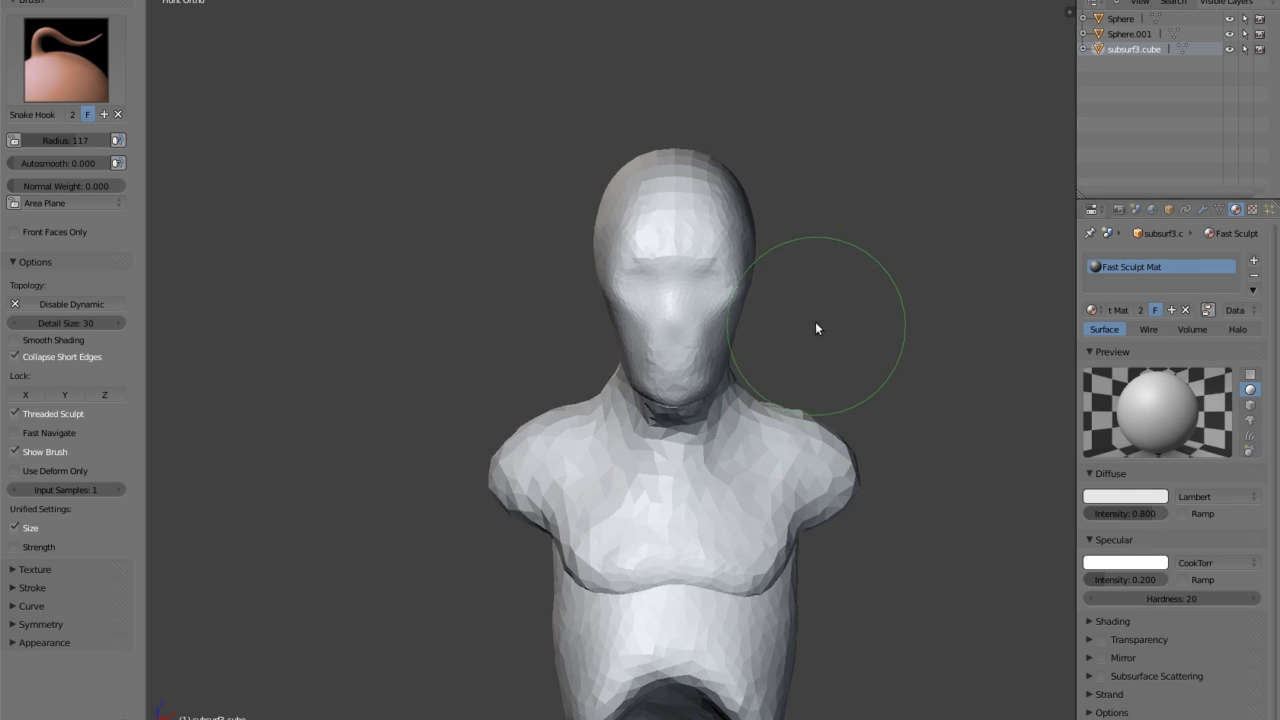
pyautogui.press('KP_3')
pyautogui.scroll(1, 636, 312)
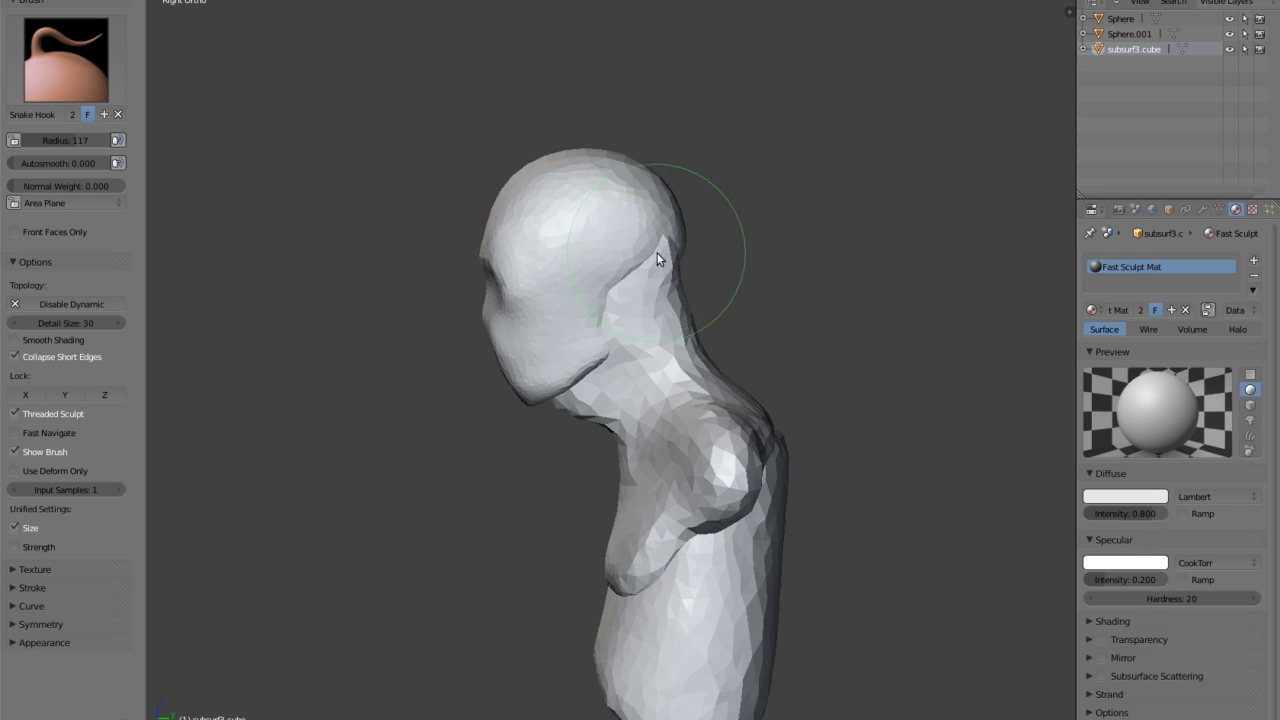
pyautogui.scroll(-2, 653, 242)
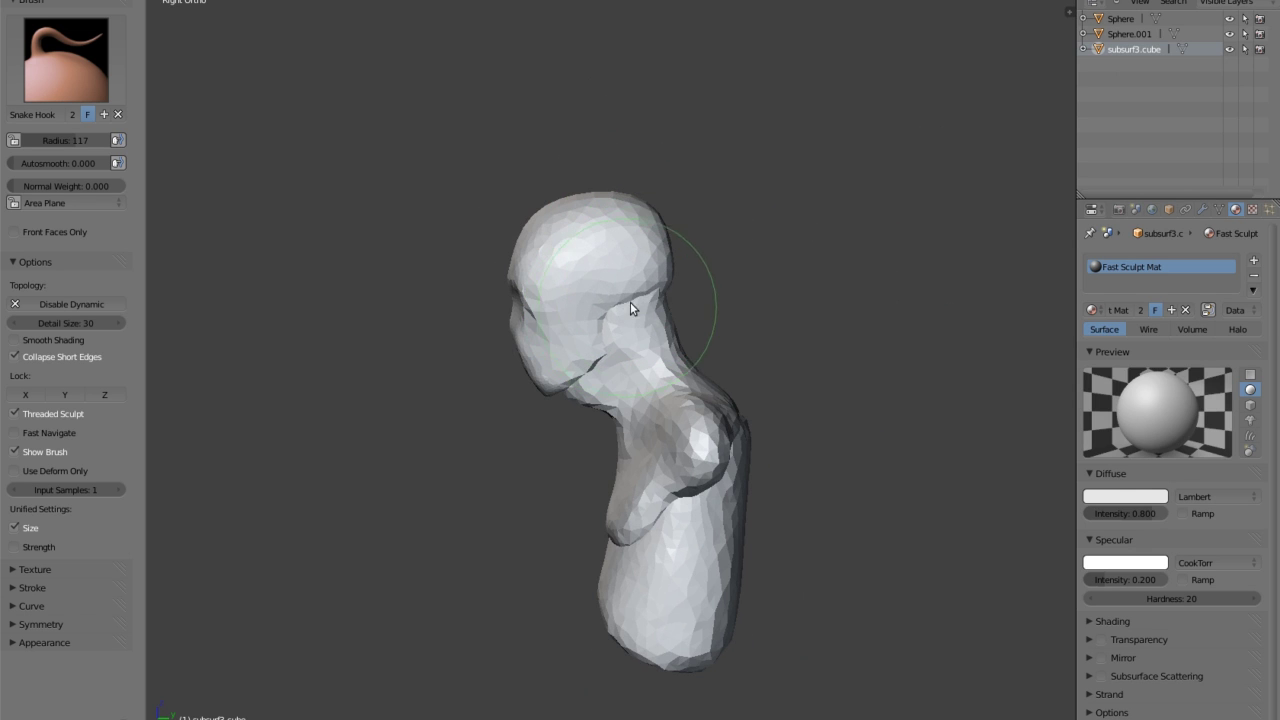
# Zoom to the head profile, deepen the eye socket and reshape the jaw and chin.
pyautogui.scroll(2, 650, 317)
pyautogui.scroll(1, 517, 286)
pyautogui.scroll(2, 546, 317)
pyautogui.keyDown('shift'); pyautogui.moveTo(546, 317); pyautogui.dragTo(586, 334, button='middle'); pyautogui.keyUp('shift')
pyautogui.moveTo(585, 328)
pyautogui.mouseDown()
pyautogui.moveTo(586, 357)
pyautogui.moveTo(566, 334)
pyautogui.mouseUp()
pyautogui.moveTo(730, 450)
pyautogui.mouseDown()
pyautogui.moveTo(703, 502)
pyautogui.moveTo(748, 476)
pyautogui.mouseUp()
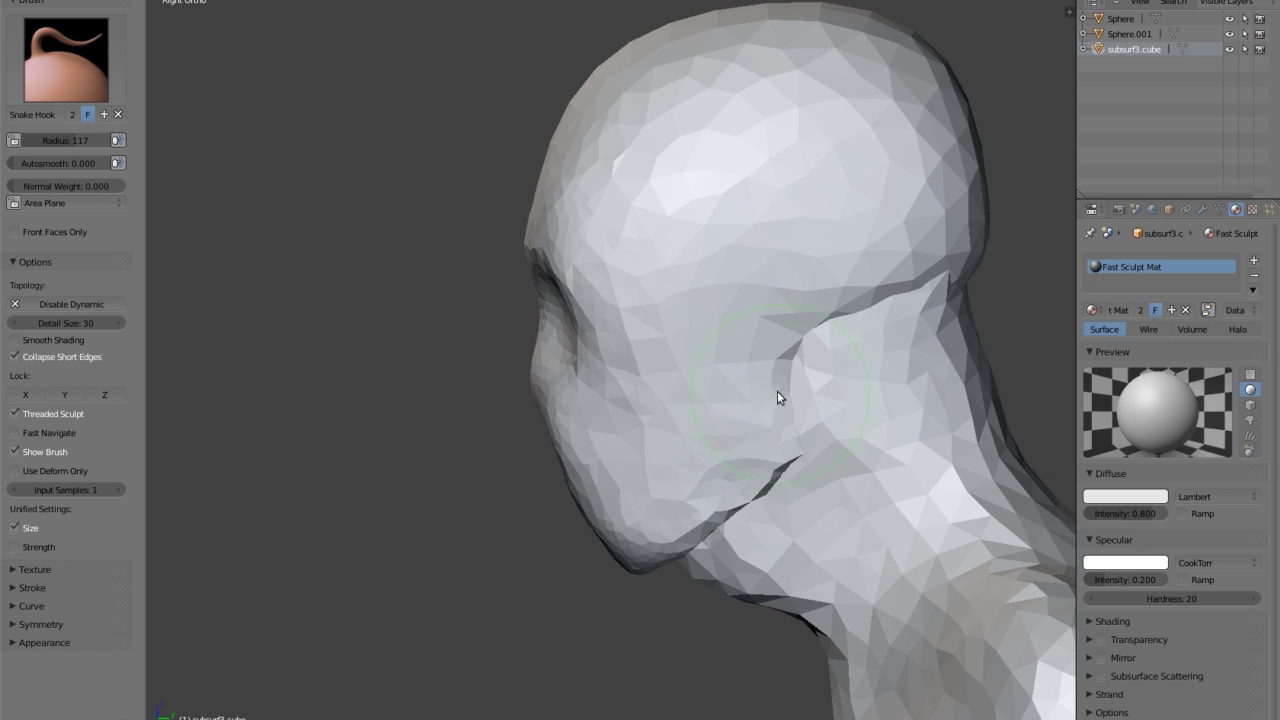
# Check the reshaped head from the front view.
pyautogui.press('KP_1')
pyautogui.scroll(-1, 690, 312)
pyautogui.scroll(-2, 699, 320)
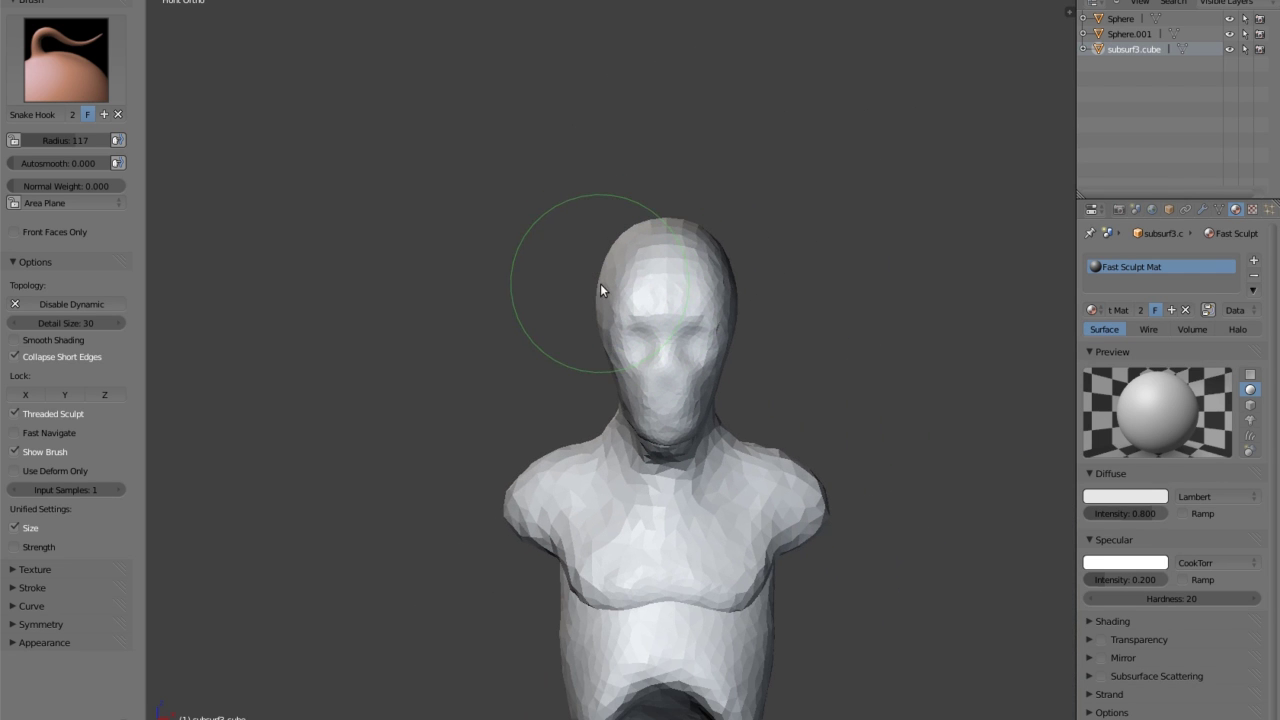
pyautogui.scroll(2, 610, 285)
pyautogui.scroll(1, 615, 270)
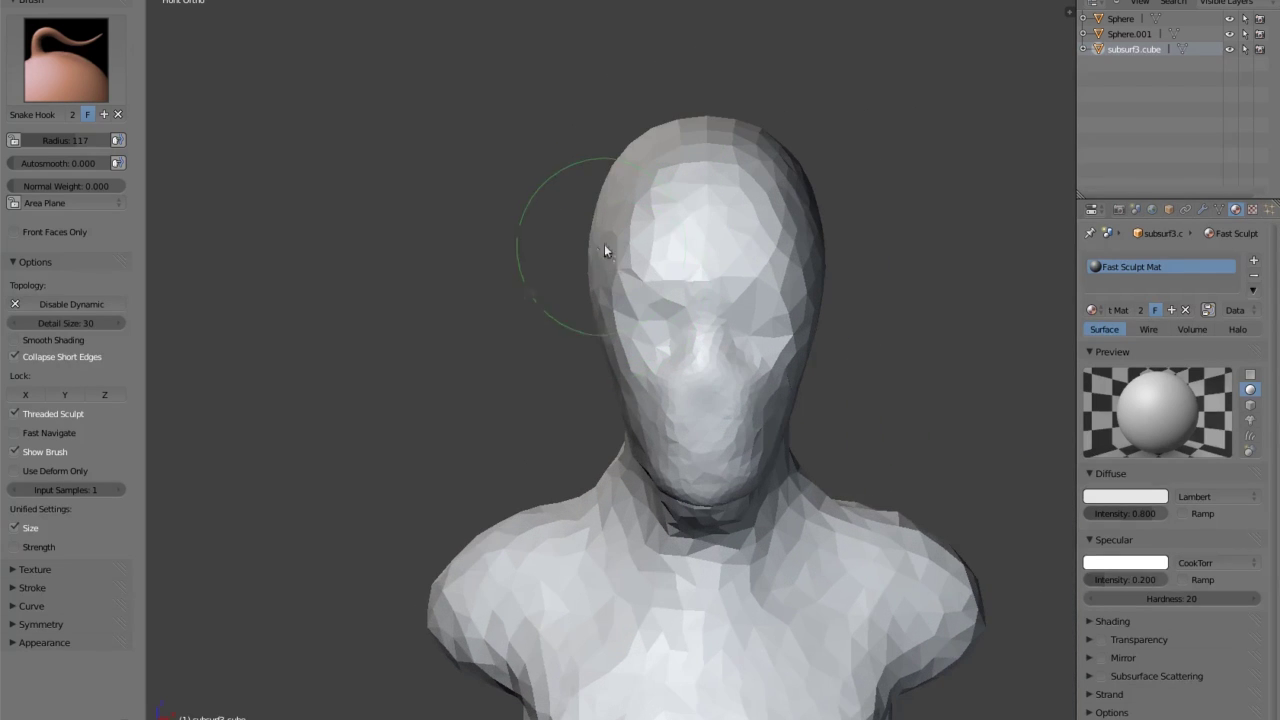
# Nudge the head symmetrically and carve a groove into the brow and eye socket.
pyautogui.moveTo(601, 227); pyautogui.dragTo(594, 229)
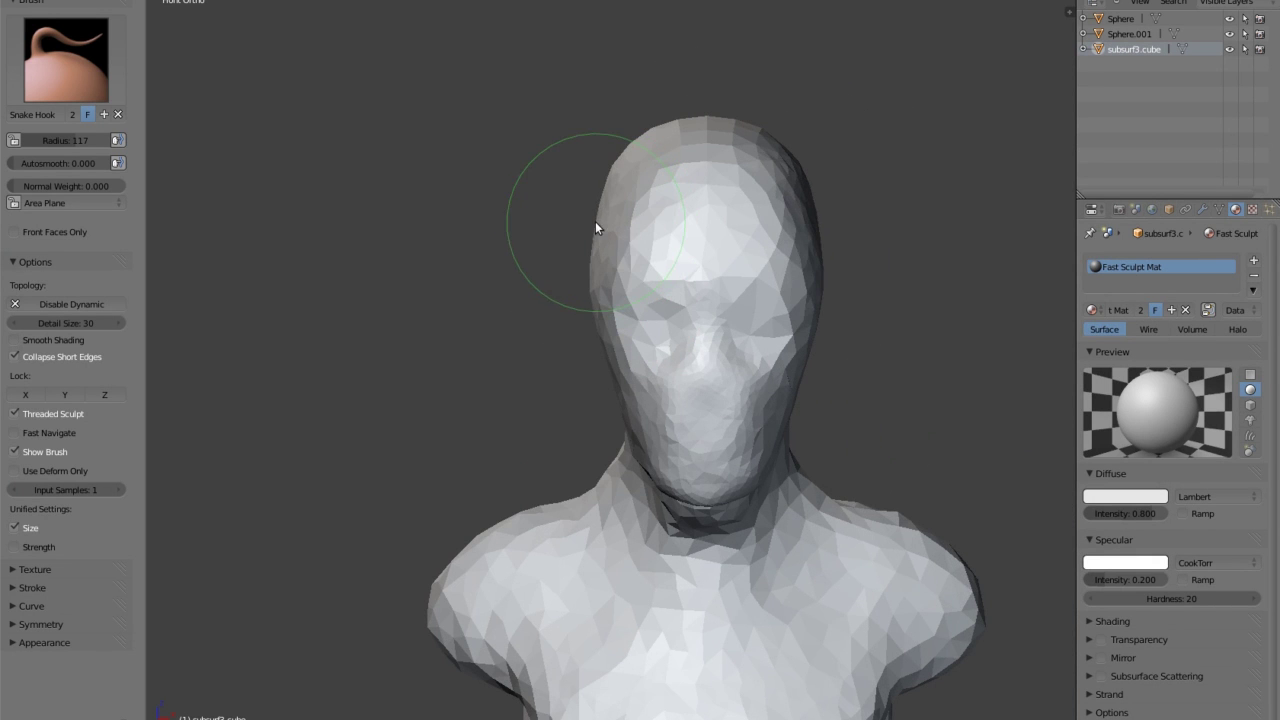
pyautogui.moveTo(605, 214); pyautogui.dragTo(619, 203, button='middle')
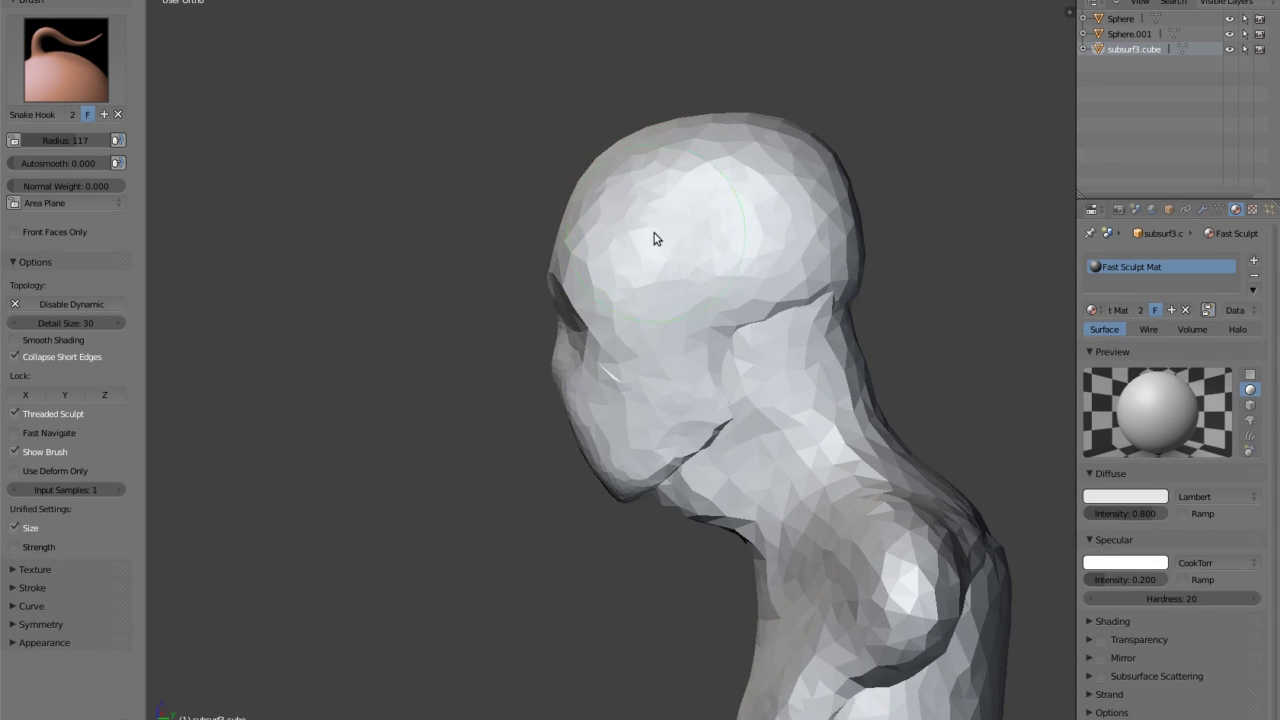
pyautogui.moveTo(634, 260); pyautogui.dragTo(791, 197, button='middle')
pyautogui.scroll(2, 827, 276)
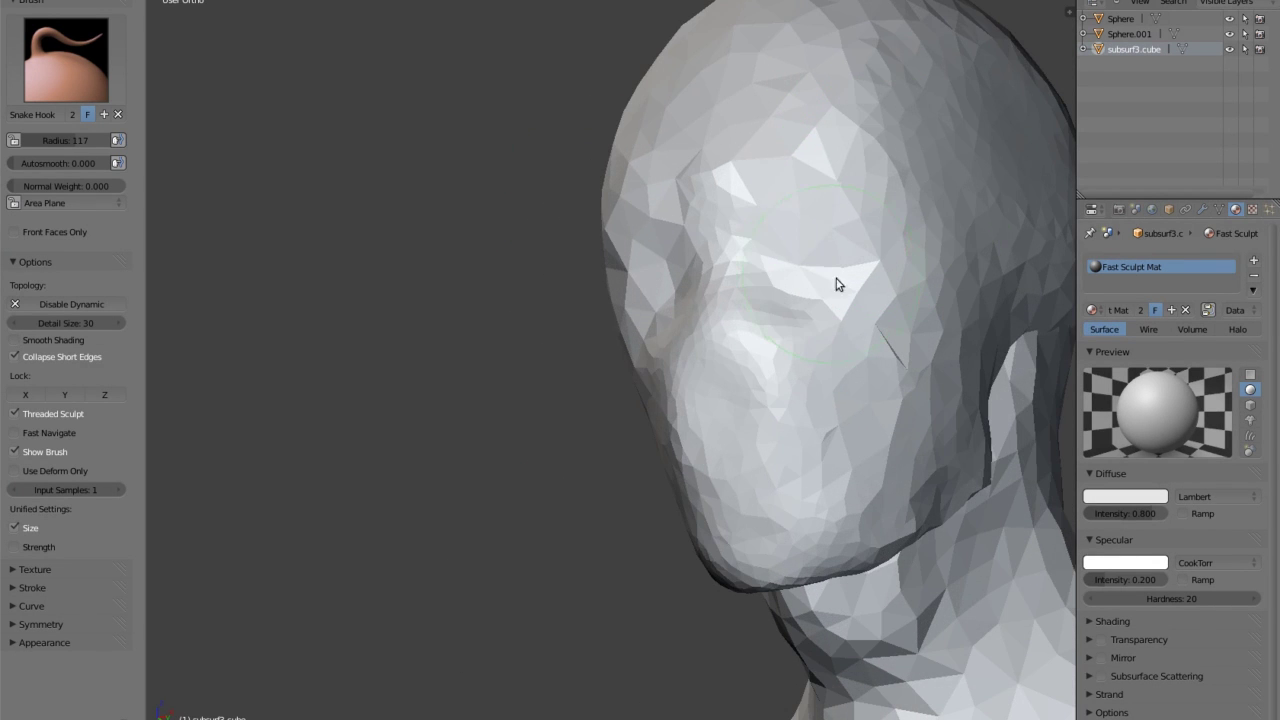
pyautogui.moveTo(803, 260); pyautogui.dragTo(633, 177, button='middle')
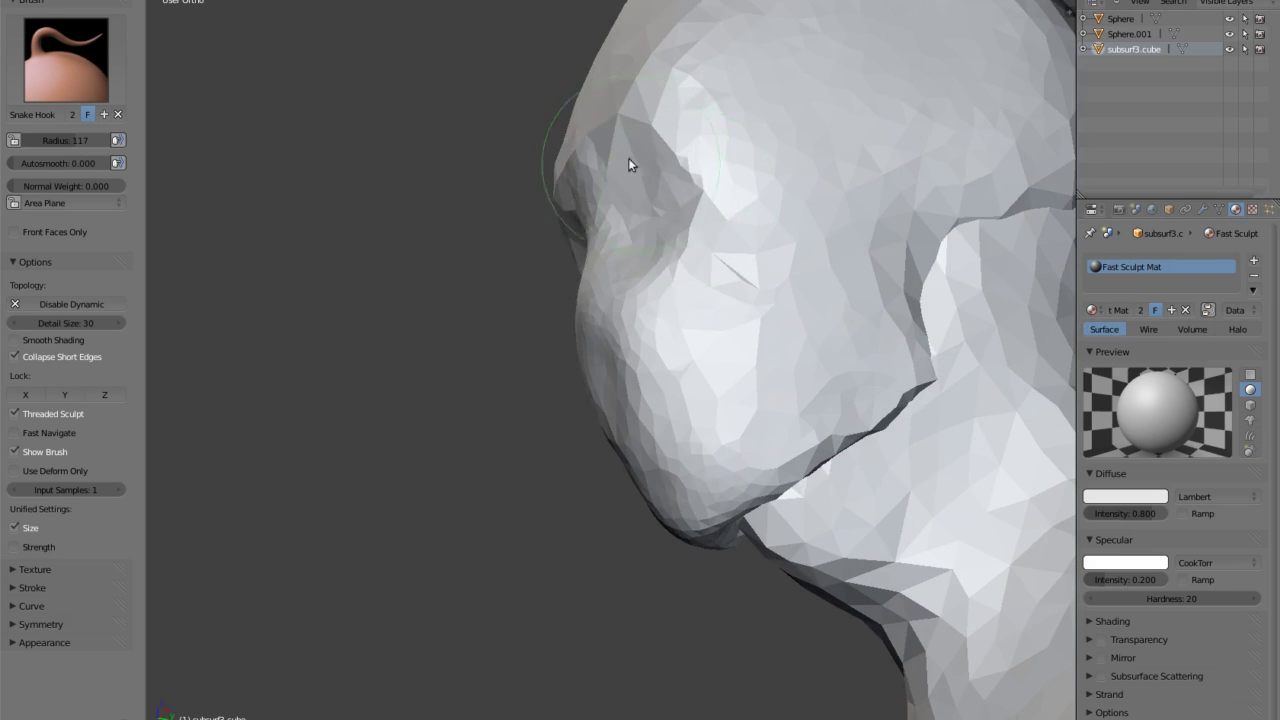
pyautogui.moveTo(650, 192); pyautogui.dragTo(647, 199)
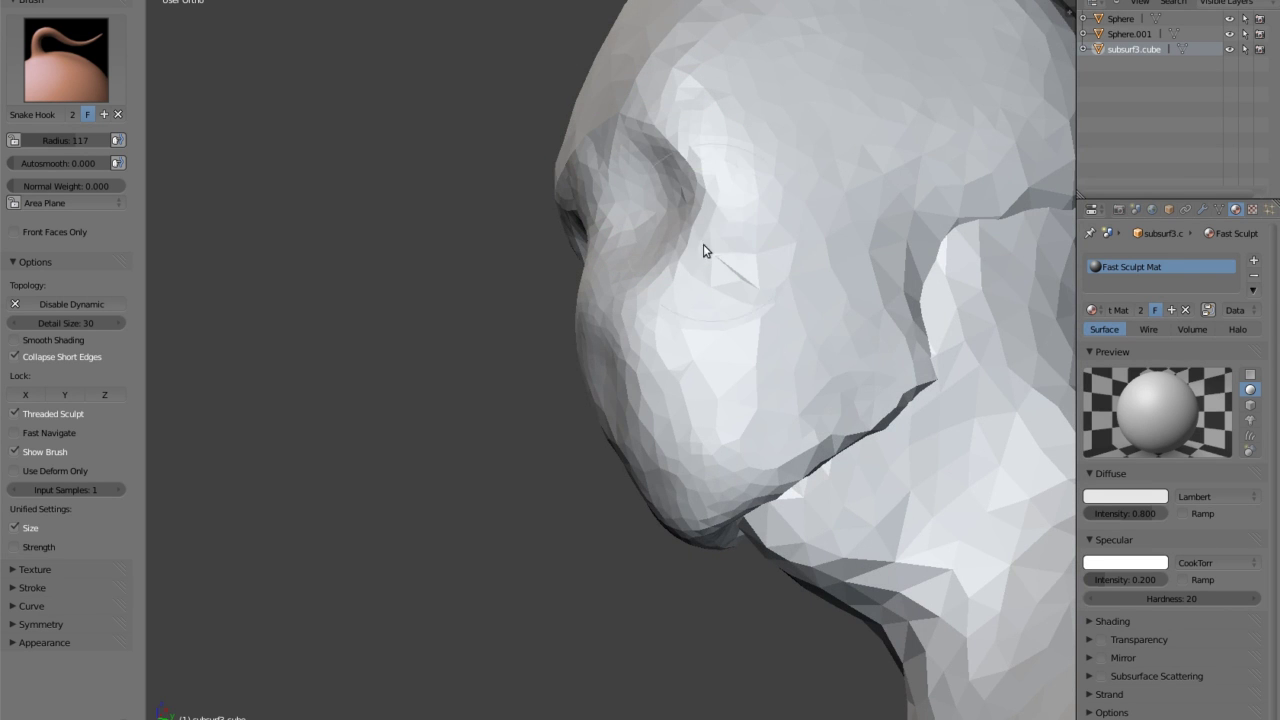
# Reshape the side of the head and pull out the back and top of the skull.
pyautogui.moveTo(766, 325)
pyautogui.mouseDown(button='middle')
pyautogui.moveTo(714, 251)
pyautogui.moveTo(815, 240)
pyautogui.mouseUp(button='middle')
pyautogui.moveTo(815, 240)
pyautogui.mouseDown()
pyautogui.moveTo(786, 360)
pyautogui.moveTo(828, 372)
pyautogui.moveTo(834, 260)
pyautogui.moveTo(800, 214)
pyautogui.moveTo(751, 229)
pyautogui.mouseUp()
pyautogui.moveTo(751, 229)
pyautogui.mouseDown(button='middle')
pyautogui.moveTo(795, 277)
pyautogui.moveTo(586, 220)
pyautogui.moveTo(500, 237)
pyautogui.mouseUp(button='middle')
pyautogui.scroll(-2, 760, 280)
pyautogui.scroll(3, 636, 287)
pyautogui.scroll(1, 636, 287)
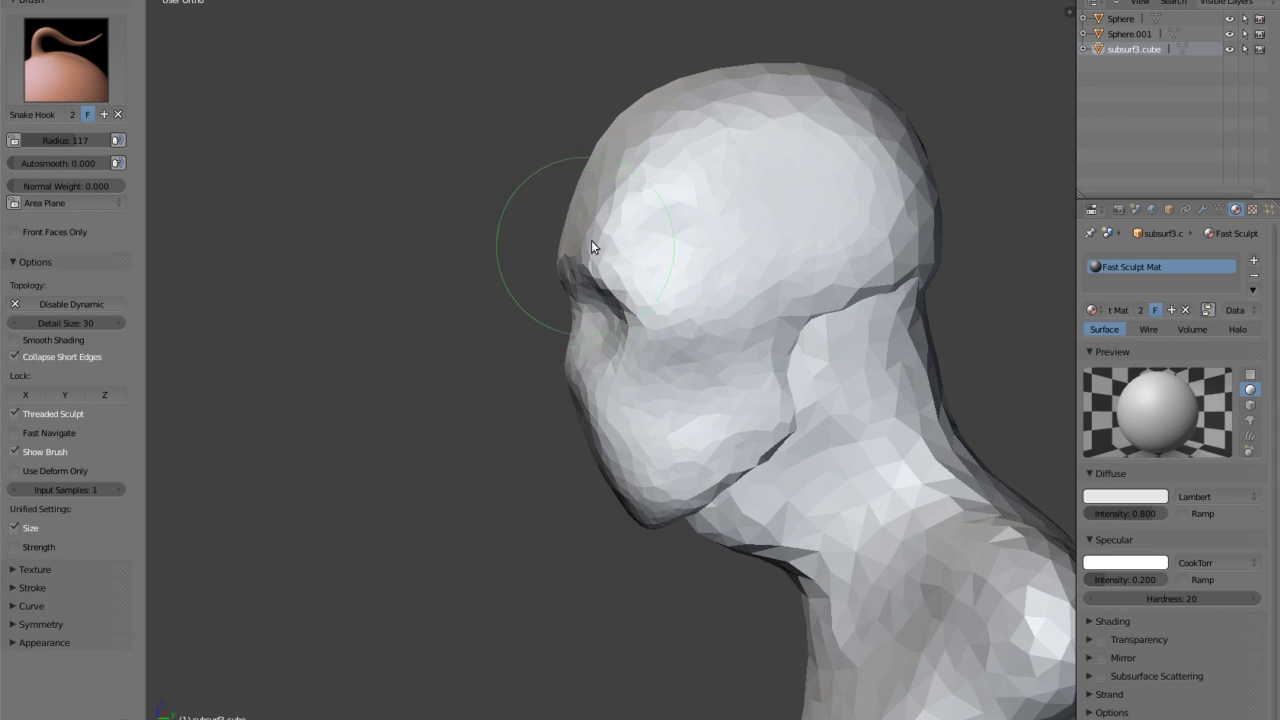
# Deepen the brow crease and pull out the cheek and brow edge of the face.
pyautogui.moveTo(583, 255); pyautogui.dragTo(813, 214, button='middle')
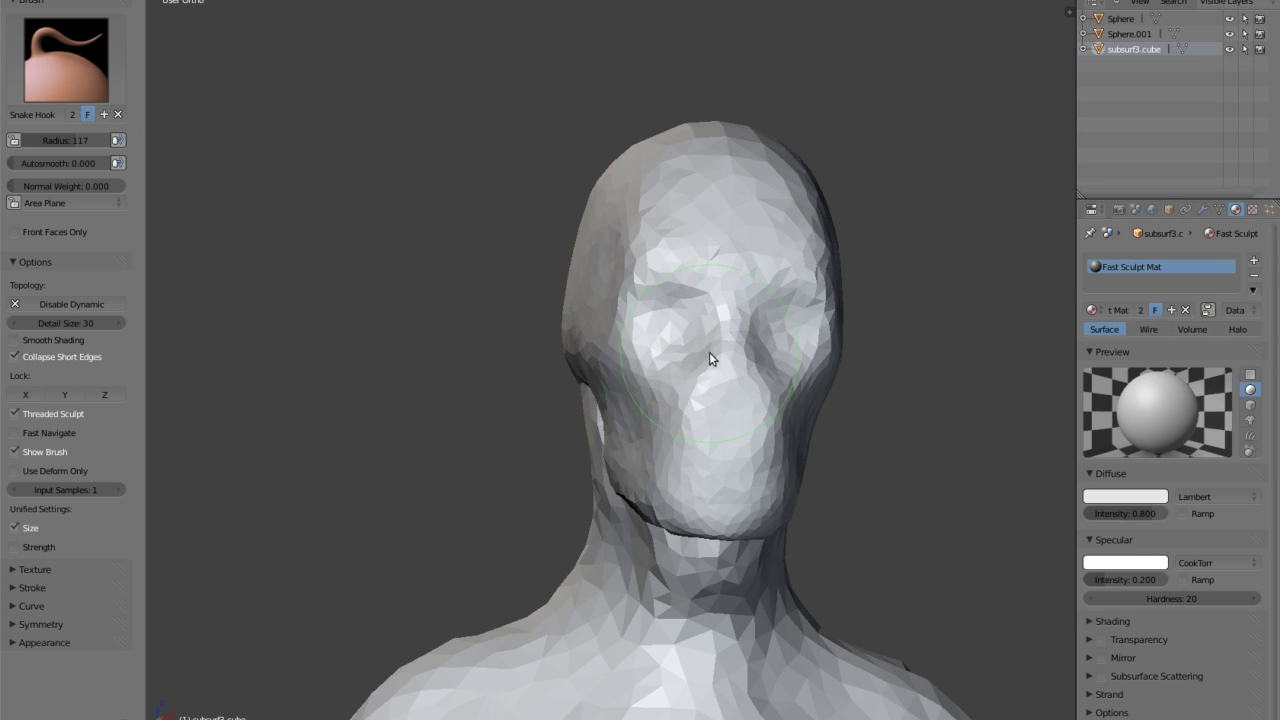
pyautogui.moveTo(667, 454)
pyautogui.mouseDown(button='middle')
pyautogui.moveTo(695, 318)
pyautogui.moveTo(715, 465)
pyautogui.mouseUp(button='middle')
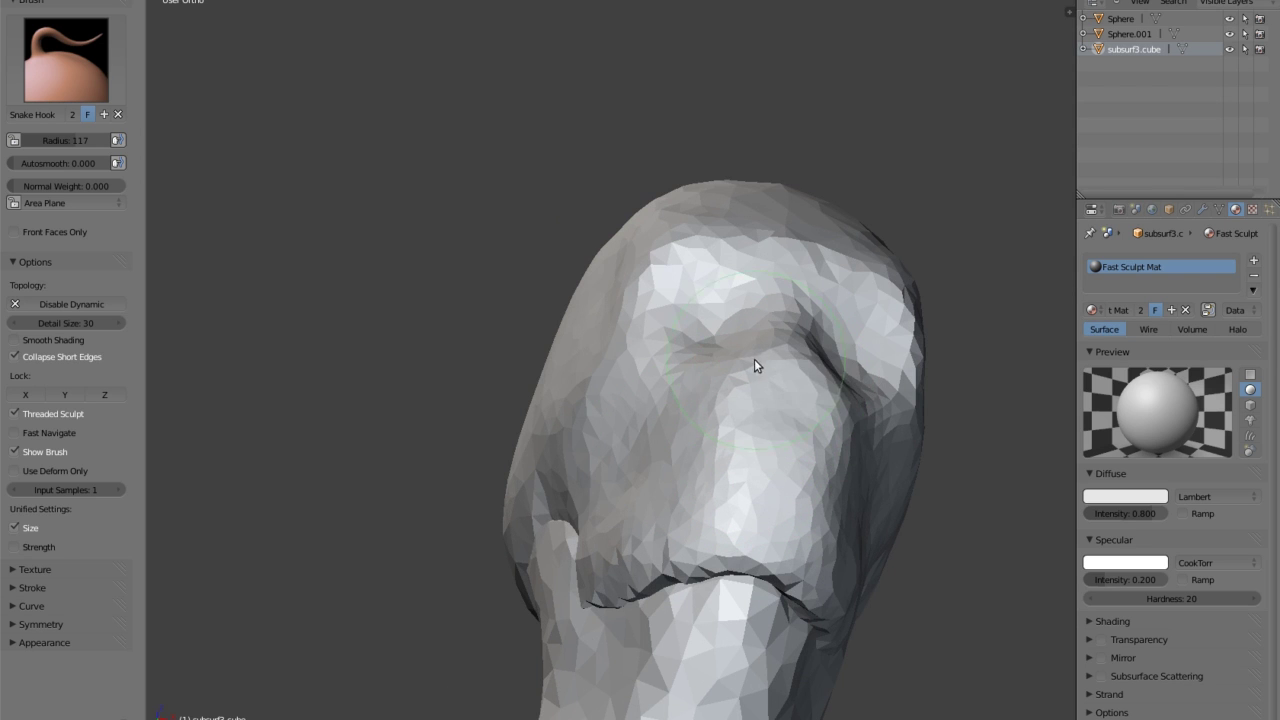
pyautogui.moveTo(754, 365); pyautogui.dragTo(740, 377)
pyautogui.moveTo(842, 373)
pyautogui.mouseDown(button='middle')
pyautogui.moveTo(657, 363)
pyautogui.moveTo(603, 382)
pyautogui.mouseUp(button='middle')
pyautogui.moveTo(561, 410)
pyautogui.mouseDown()
pyautogui.moveTo(482, 324)
pyautogui.moveTo(492, 321)
pyautogui.mouseUp()
pyautogui.moveTo(492, 321)
pyautogui.mouseDown(button='middle')
pyautogui.moveTo(528, 266)
pyautogui.moveTo(679, 220)
pyautogui.moveTo(807, 248)
pyautogui.mouseUp(button='middle')
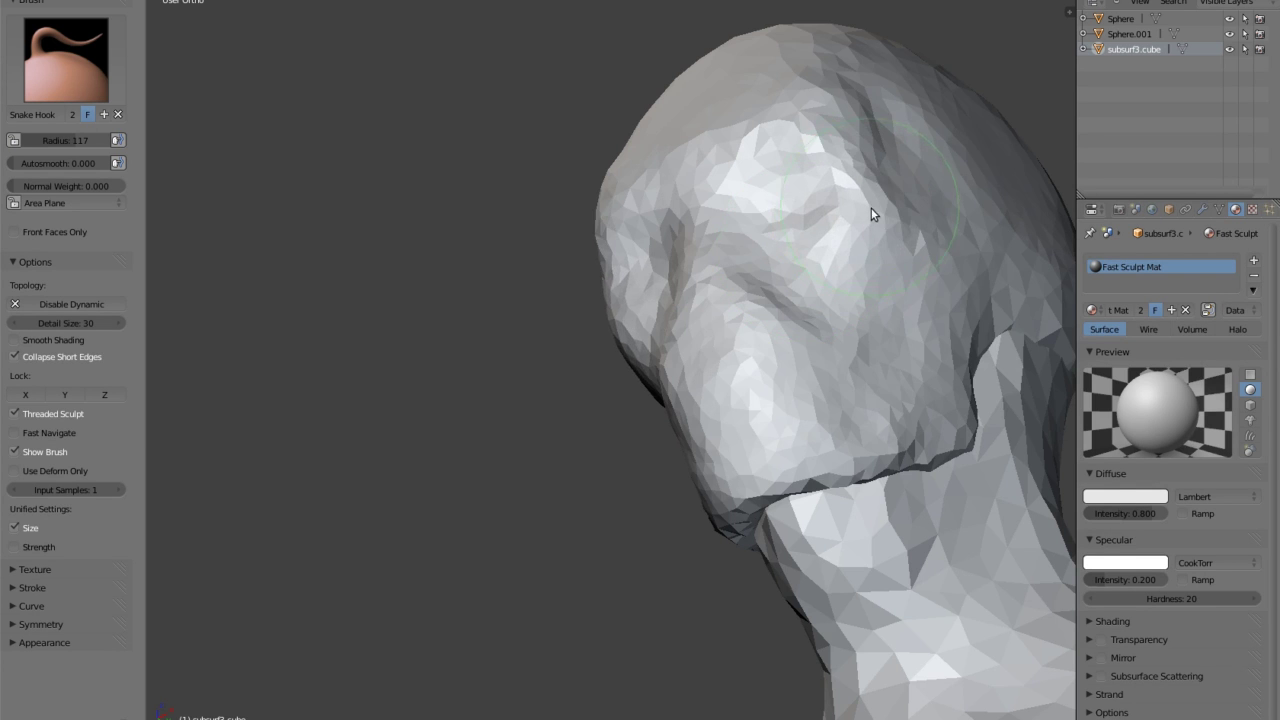
# Zoom into the front of the face and pull a fold between cheek and nose.
pyautogui.press('KP_1')
pyautogui.scroll(-4, 754, 218)
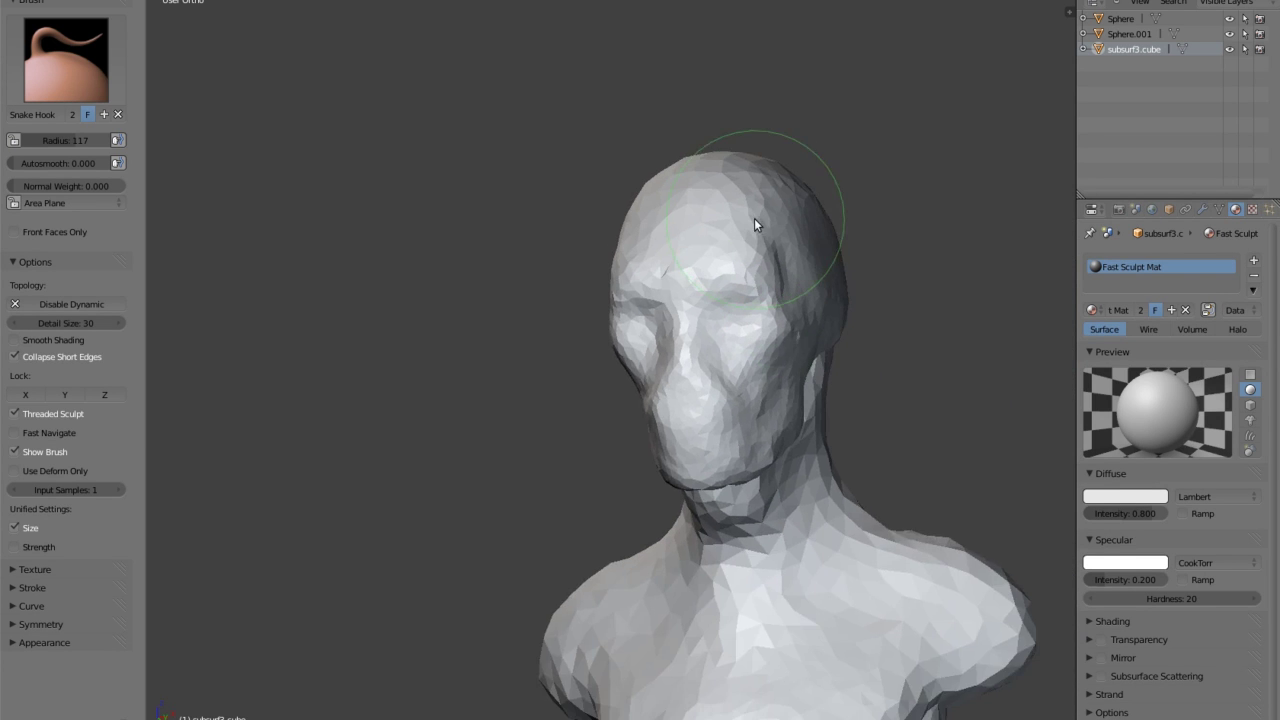
pyautogui.scroll(3, 754, 225)
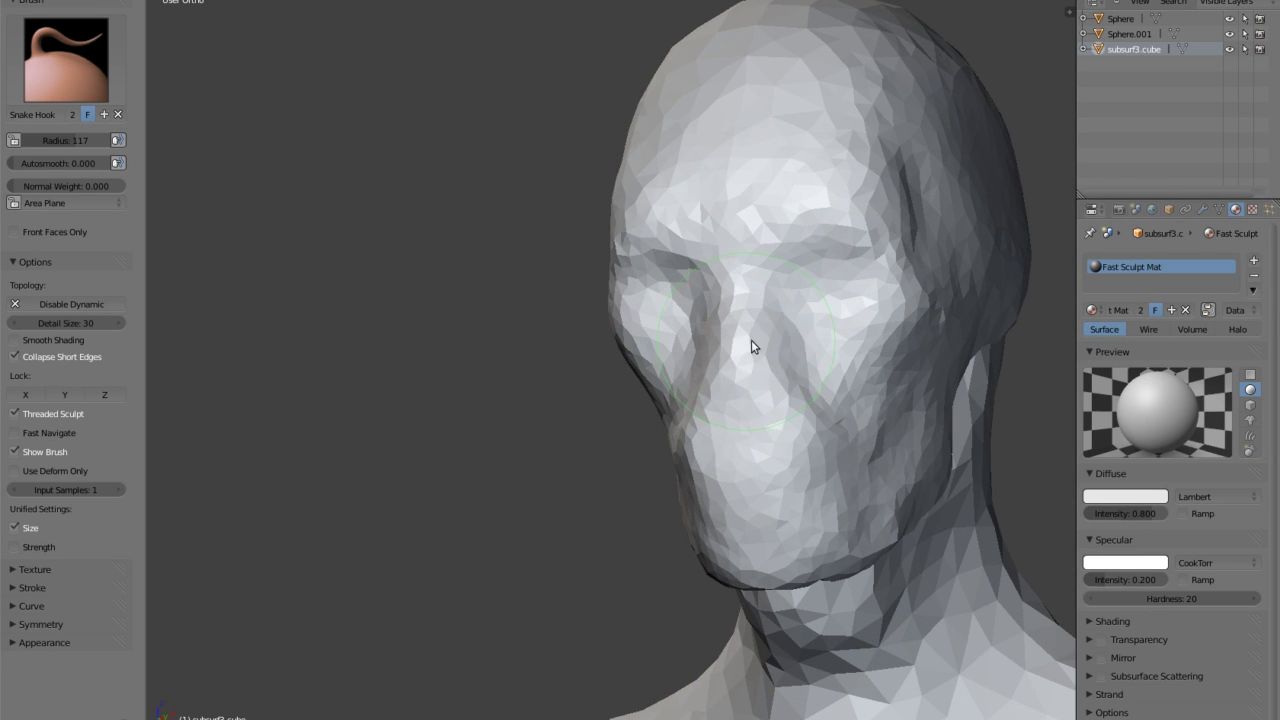
pyautogui.scroll(2, 760, 355)
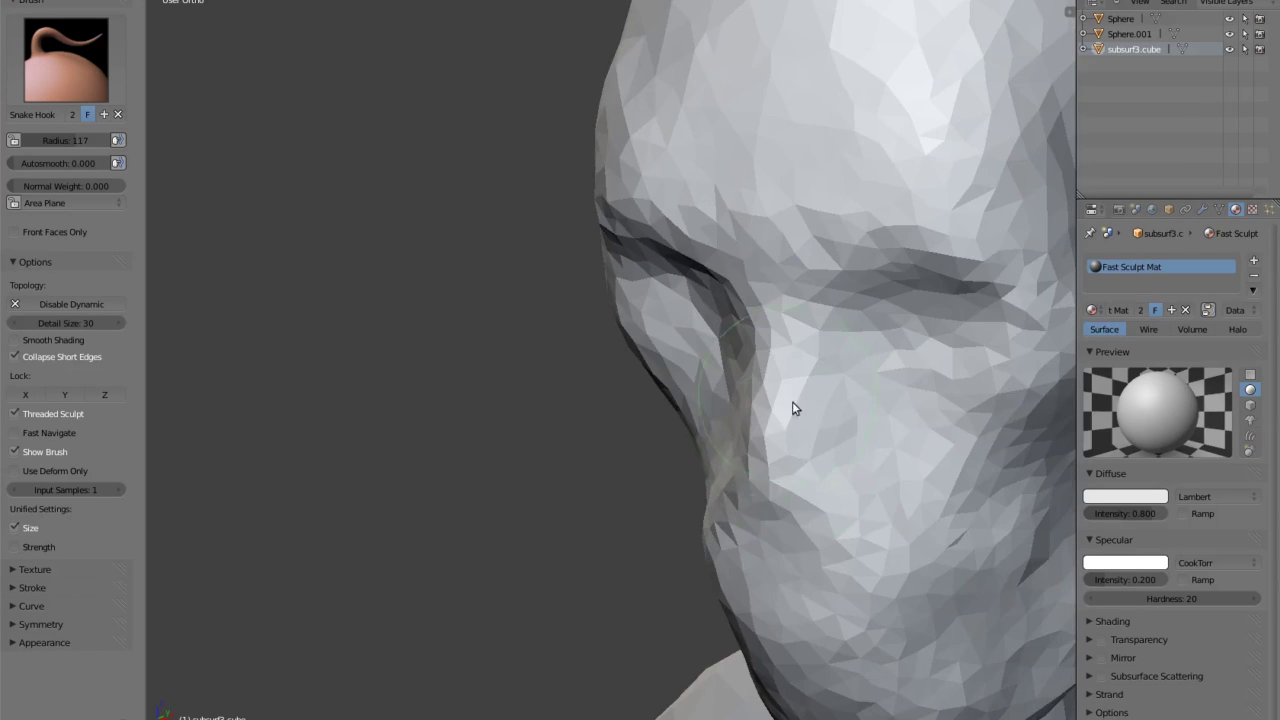
pyautogui.moveTo(769, 507); pyautogui.dragTo(763, 478)
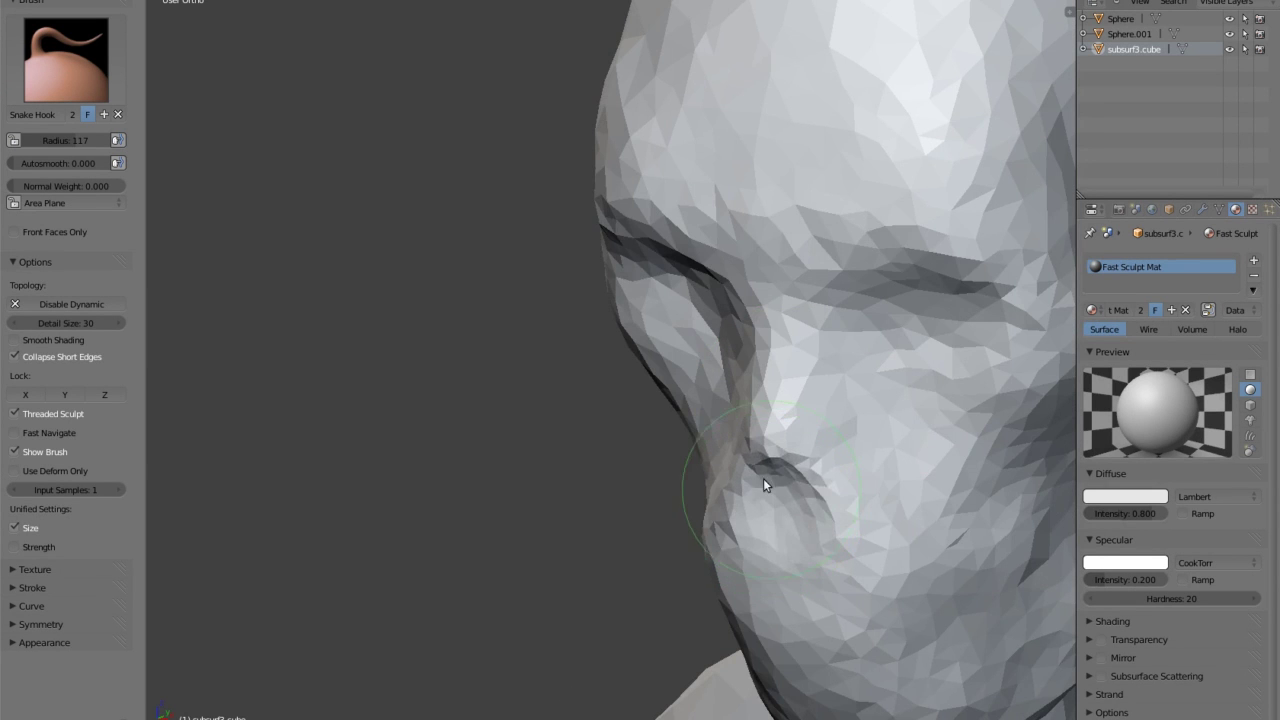
# Zoom out and orbit to a three-quarter view of the whole bust.
pyautogui.press('KP_1')
pyautogui.scroll(-3, 856, 433)
pyautogui.scroll(-2, 718, 325)
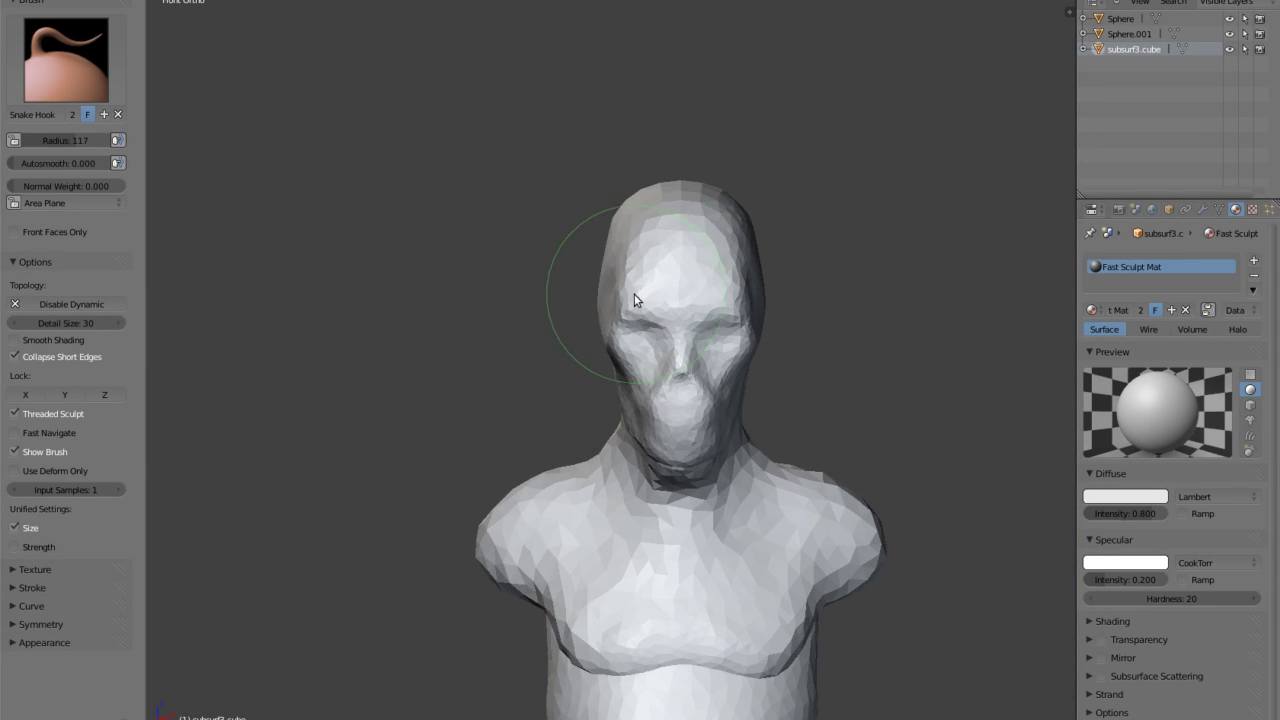
pyautogui.moveTo(620, 300)
pyautogui.mouseDown(button='middle')
pyautogui.moveTo(760, 406)
pyautogui.moveTo(794, 323)
pyautogui.moveTo(825, 390)
pyautogui.moveTo(817, 414)
pyautogui.moveTo(834, 423)
pyautogui.mouseUp(button='middle')
pyautogui.scroll(-2, 810, 395)
pyautogui.moveTo(786, 366)
pyautogui.mouseDown(button='middle')
pyautogui.moveTo(751, 334)
pyautogui.moveTo(554, 351)
pyautogui.moveTo(506, 334)
pyautogui.mouseUp(button='middle')
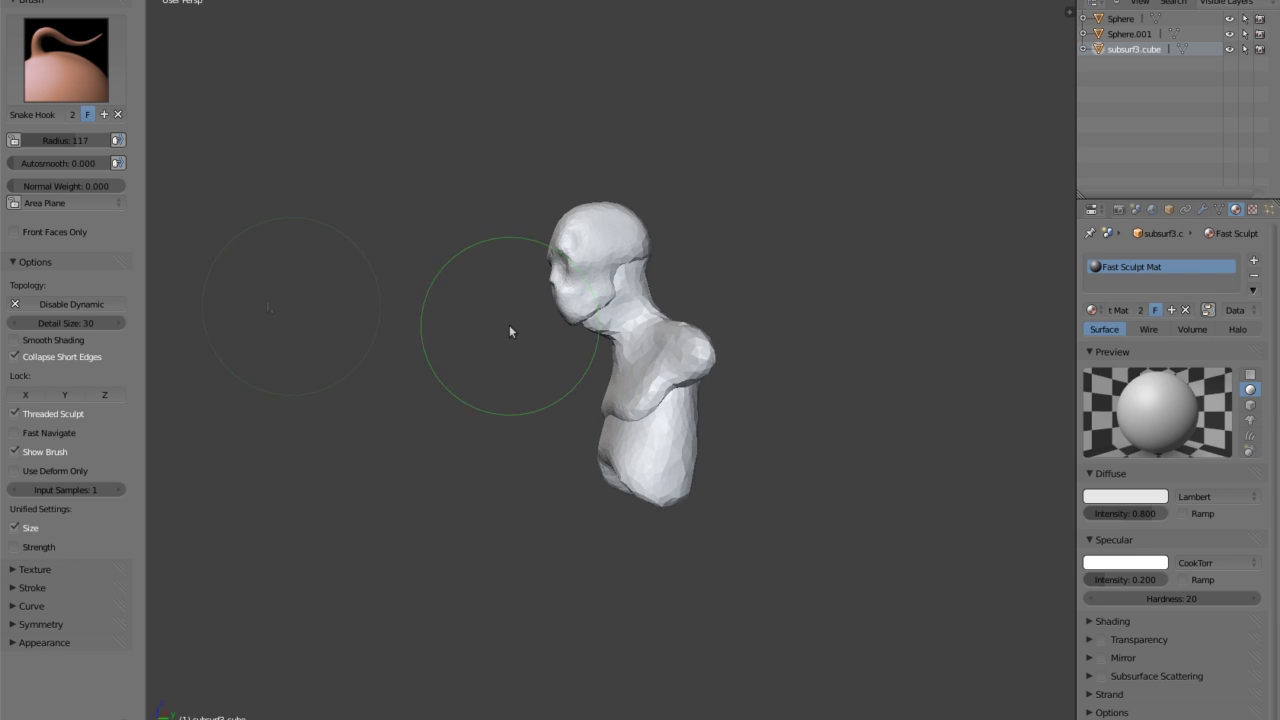